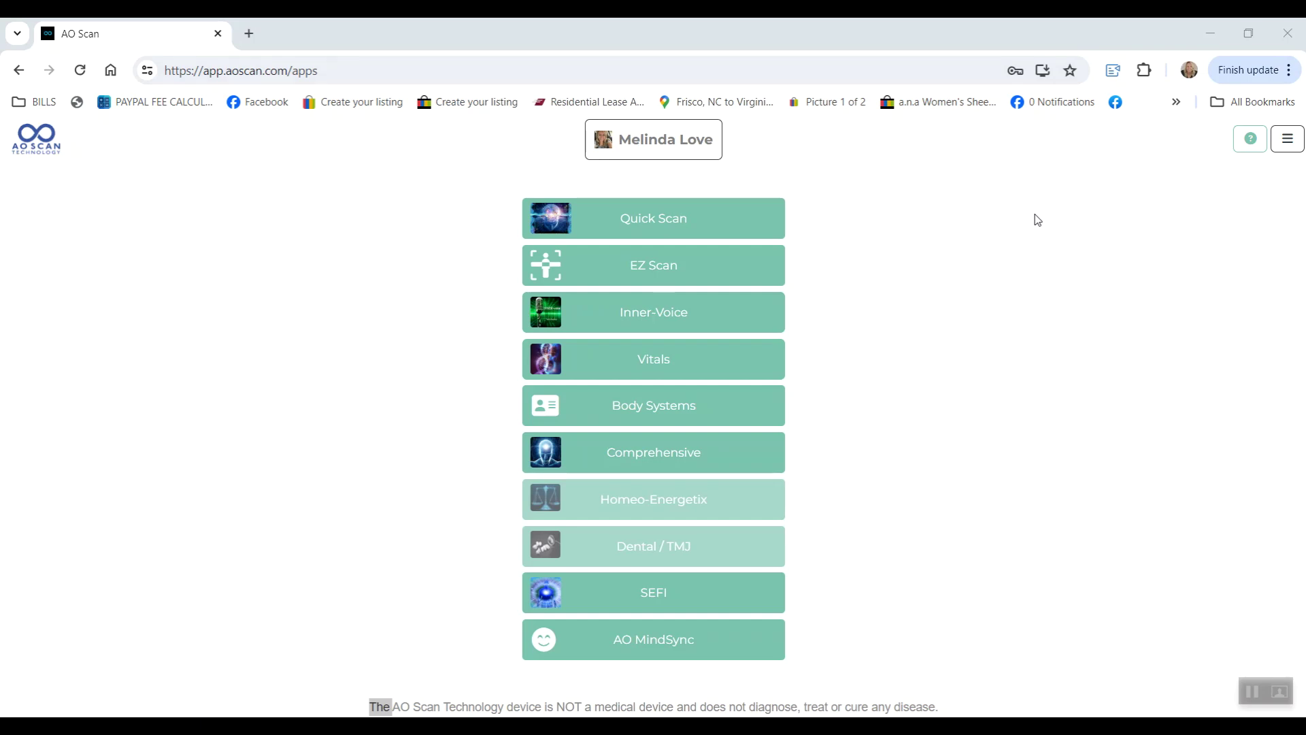
Review the blank profile form for creating a new client, and open the search for existing clients
{"action": "left_click", "coordinate": [668, 151]}
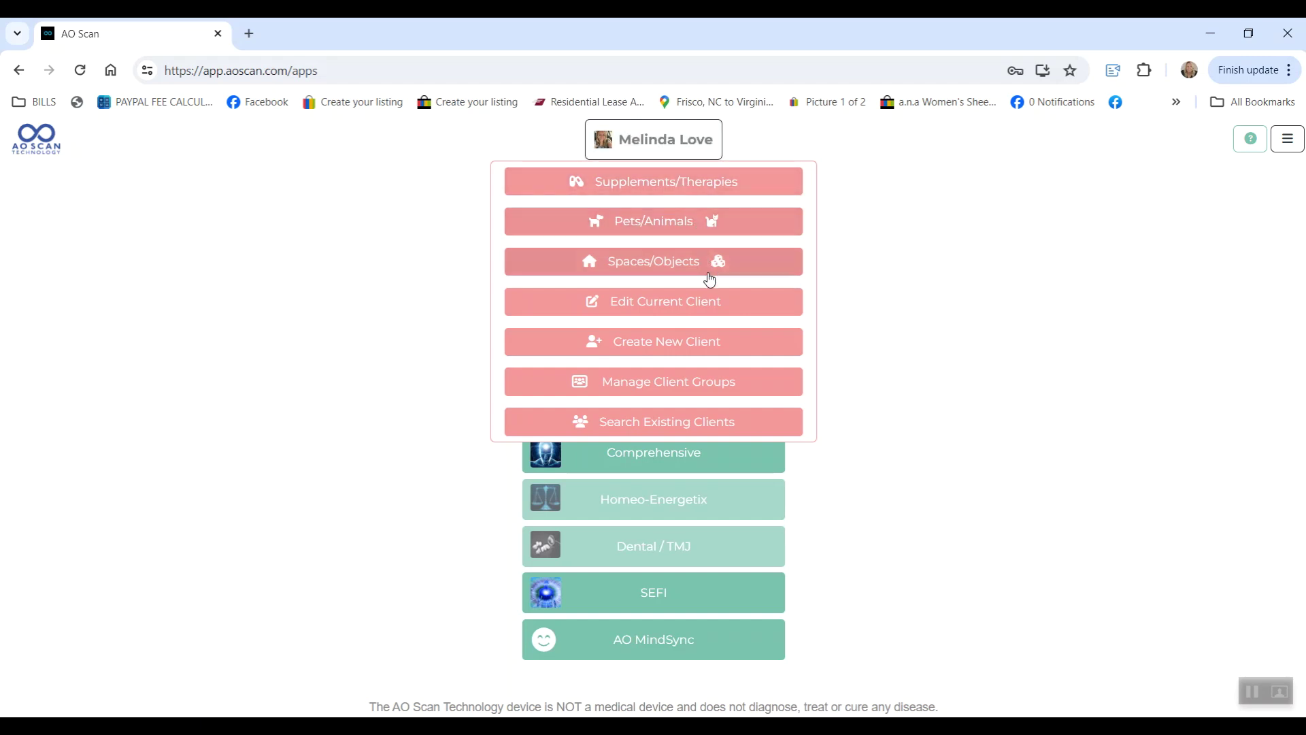
{"action": "left_click", "coordinate": [691, 353]}
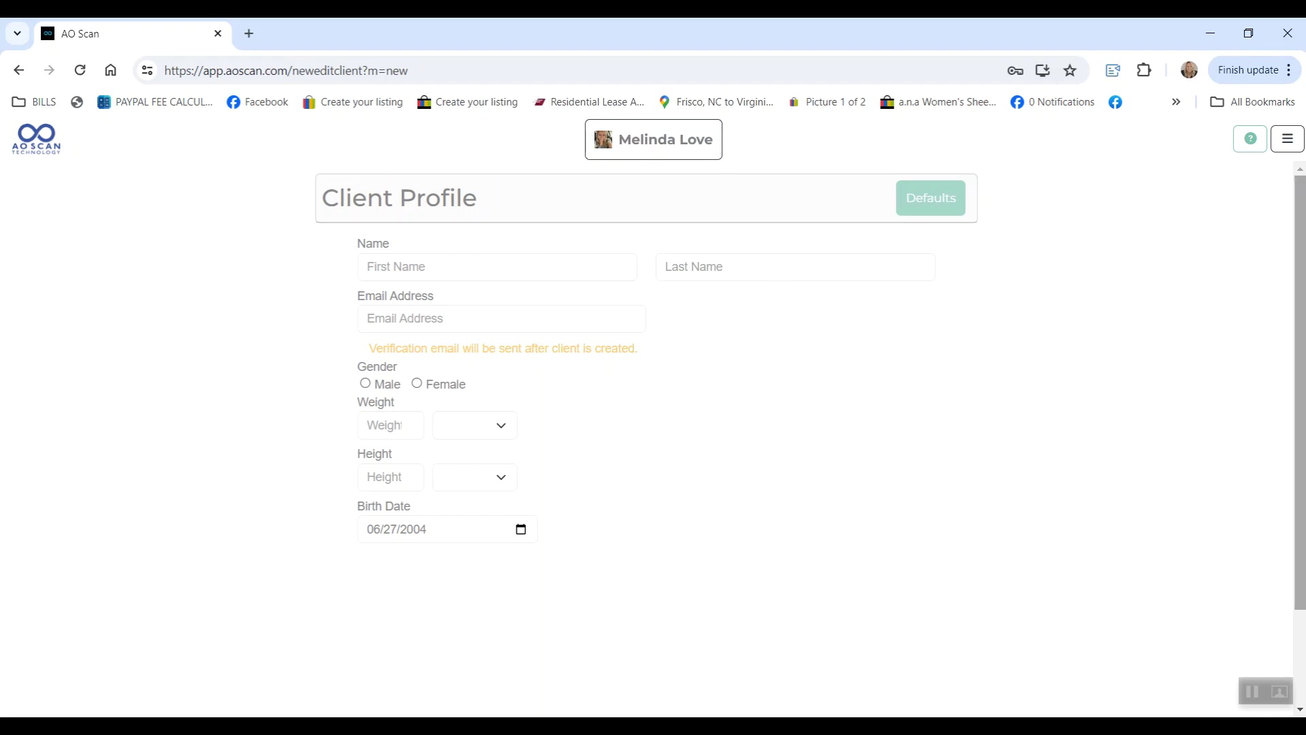
{"action": "mouse_move", "coordinate": [1298, 367]}
{"action": "left_mouse_down"}
{"action": "mouse_move", "coordinate": [1298, 470]}
{"action": "mouse_move", "coordinate": [1298, 370]}
{"action": "left_mouse_up"}
{"action": "scroll", "coordinate": [1300, 436], "scroll_direction": "down", "scroll_amount": 2}
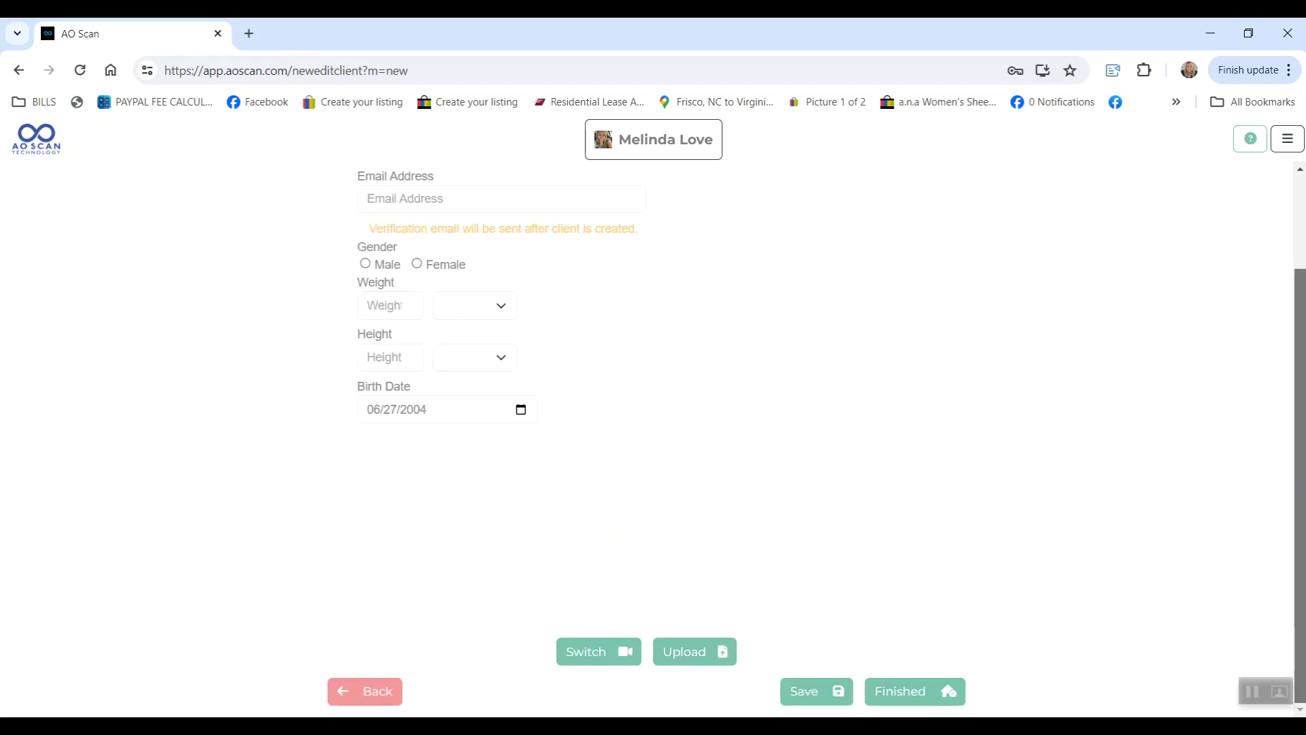
{"action": "scroll", "coordinate": [670, 144], "scroll_direction": "up", "scroll_amount": 2}
{"action": "left_click", "coordinate": [670, 145]}
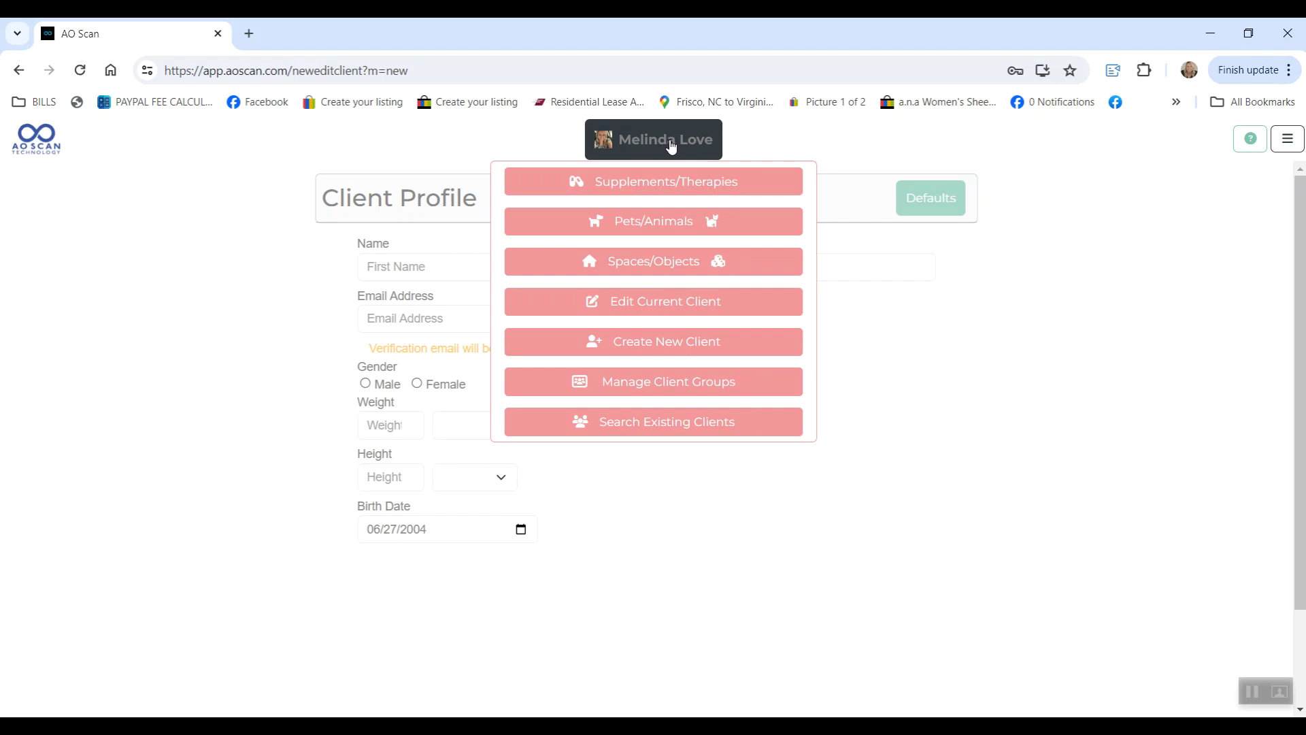
{"action": "left_click", "coordinate": [689, 433]}
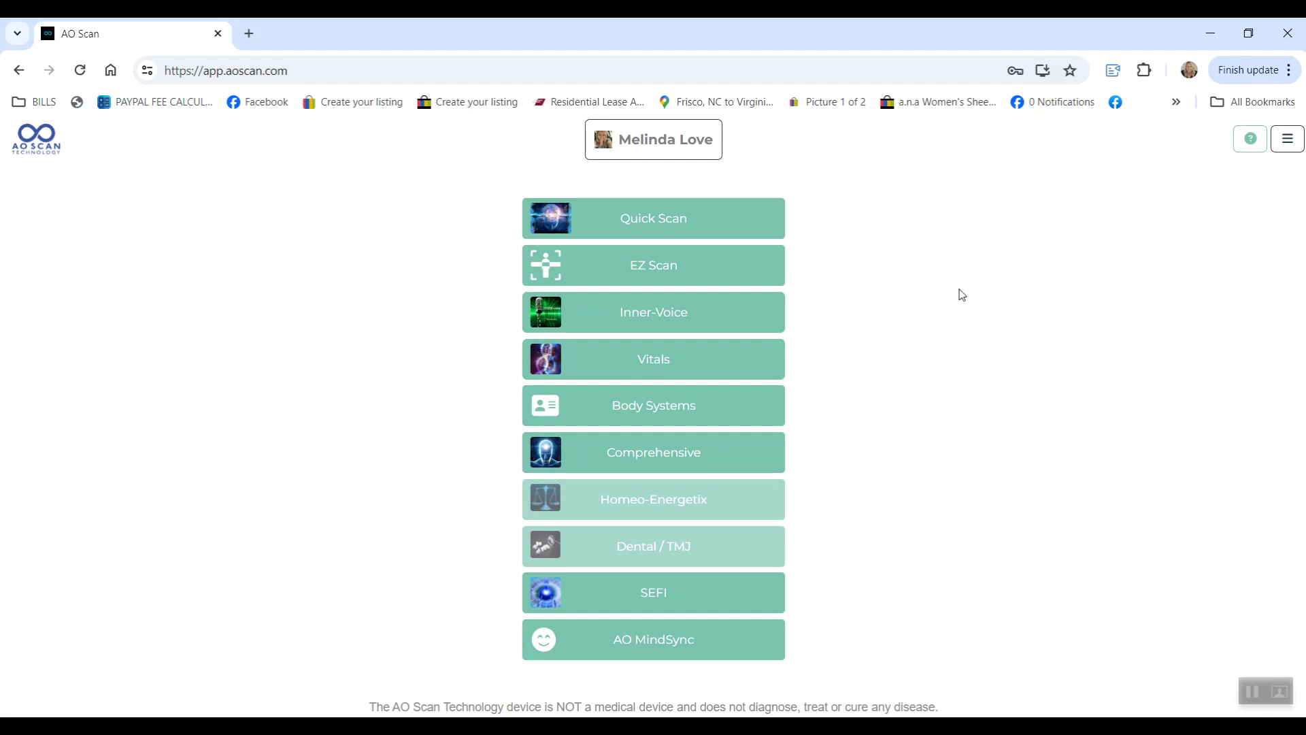
Run the combined voice and heartbeat scan in Inner-Voice and open the resulting InnerVoice report
{"action": "left_click", "coordinate": [731, 328]}
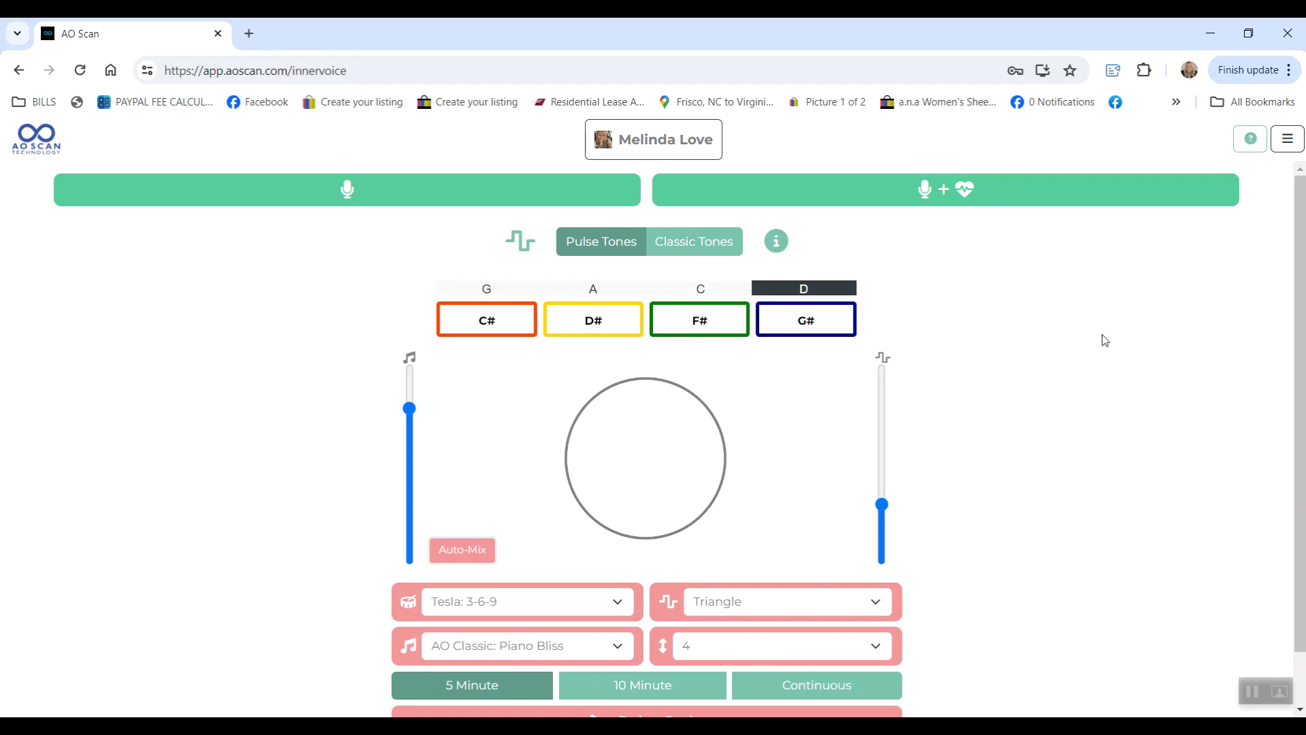
{"action": "left_click", "coordinate": [969, 201]}
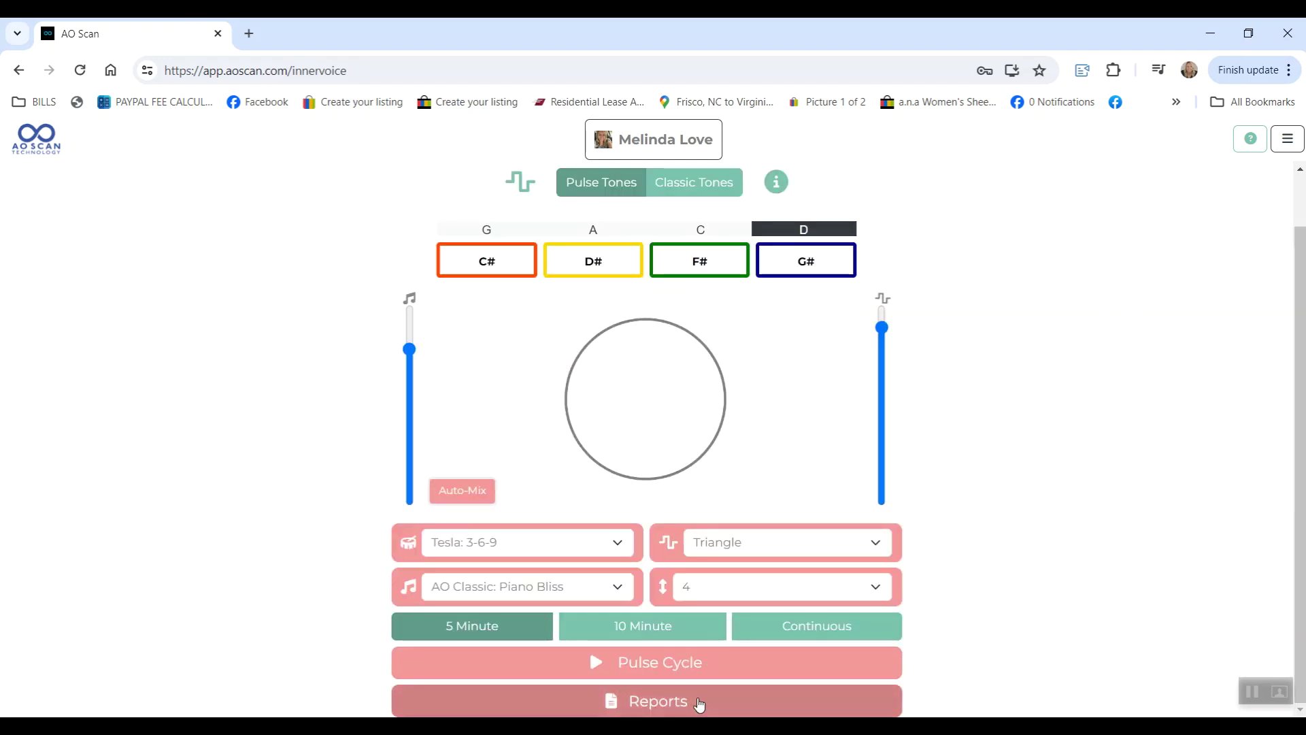
{"action": "left_click", "coordinate": [699, 703]}
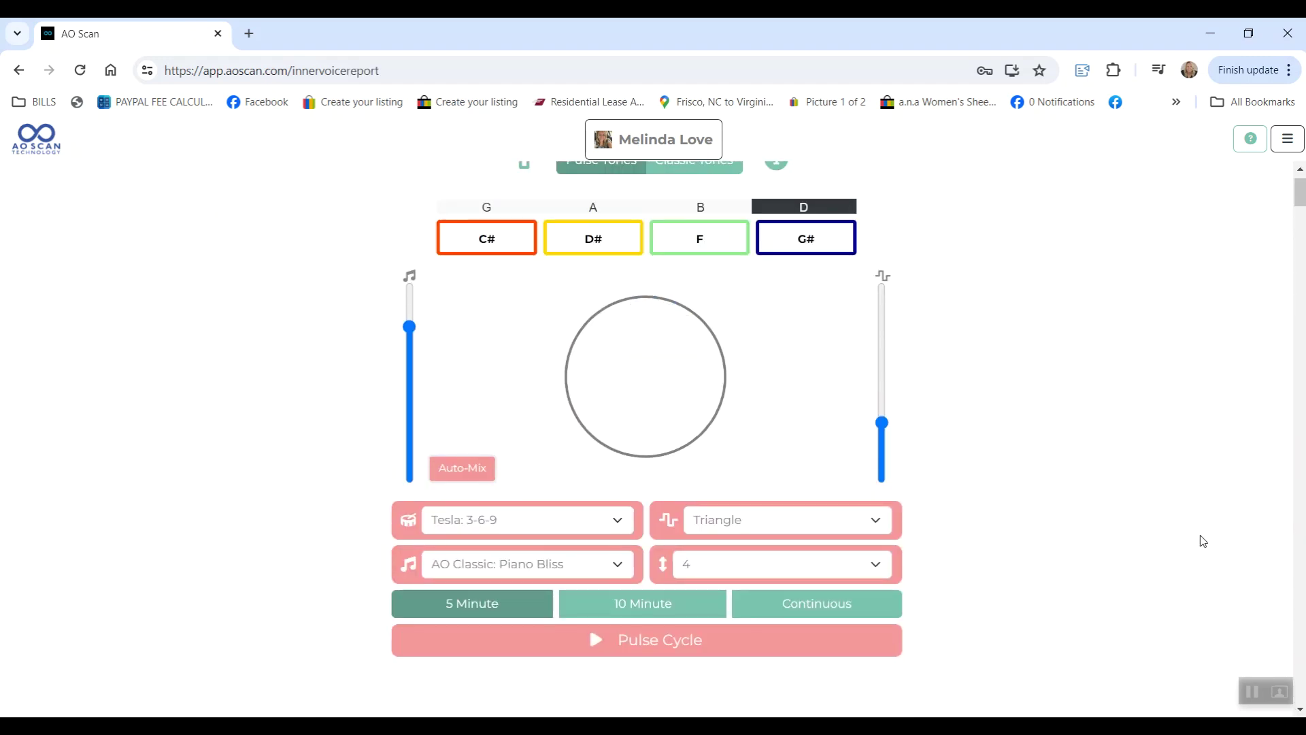
{"action": "scroll", "coordinate": [1303, 211], "scroll_direction": "up", "scroll_amount": 2}
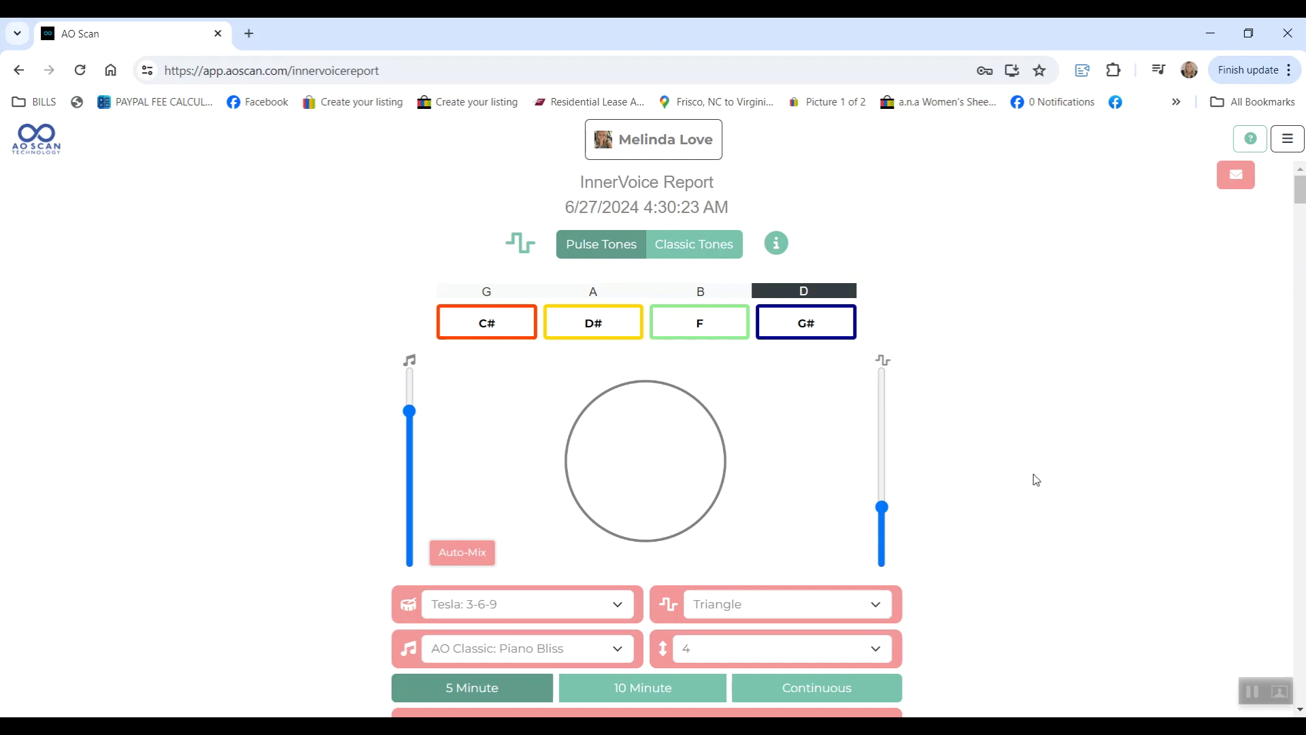
Rebalance the report's playback with pulse tones at near maximum and quieter music, using the Ambient: Zen Meditation track
{"action": "scroll", "coordinate": [929, 505], "scroll_direction": "down", "scroll_amount": 1}
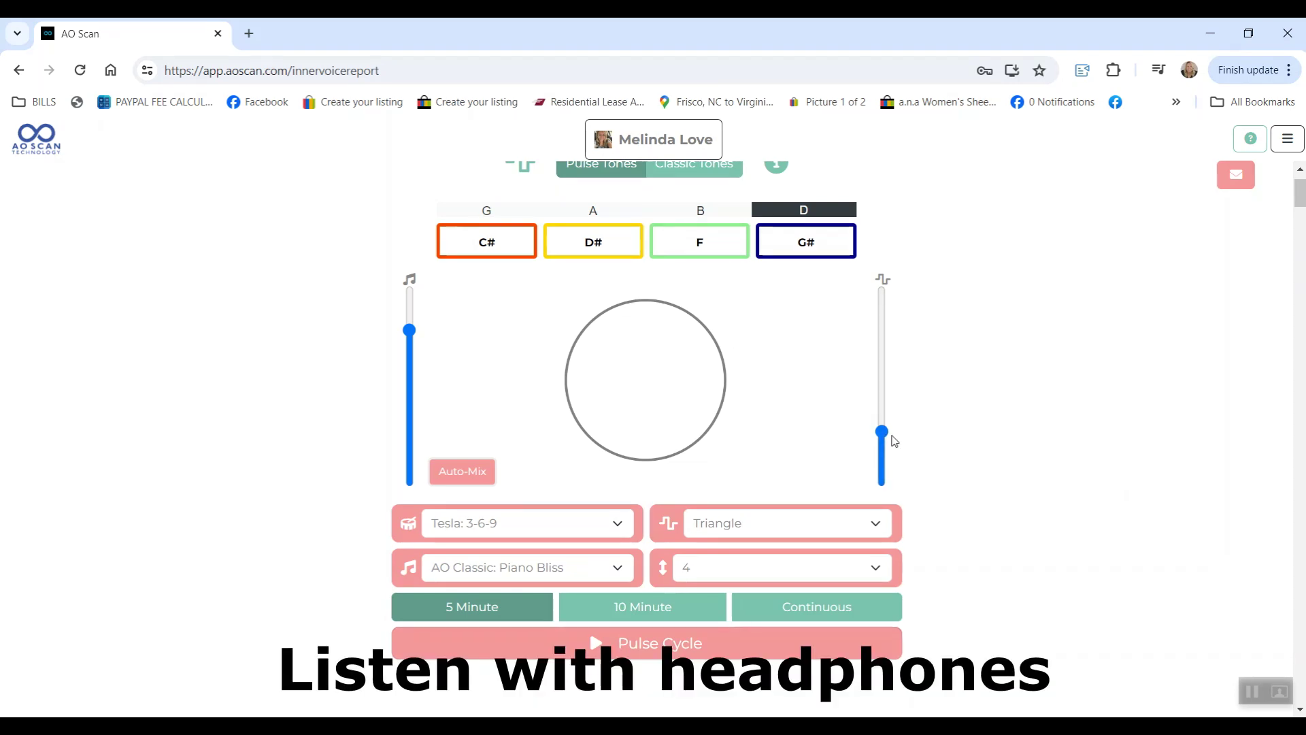
{"action": "left_click_drag", "start_coordinate": [882, 437], "coordinate": [891, 291]}
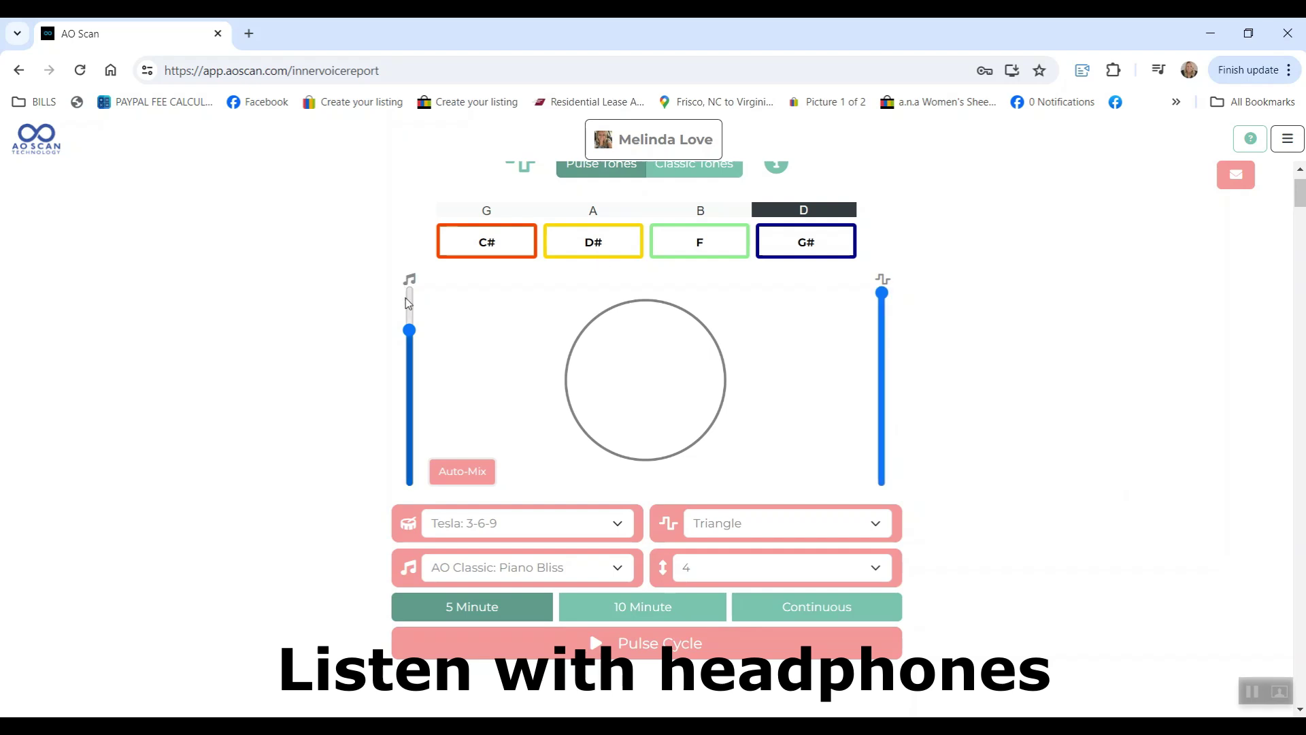
{"action": "left_click_drag", "start_coordinate": [409, 334], "coordinate": [409, 368]}
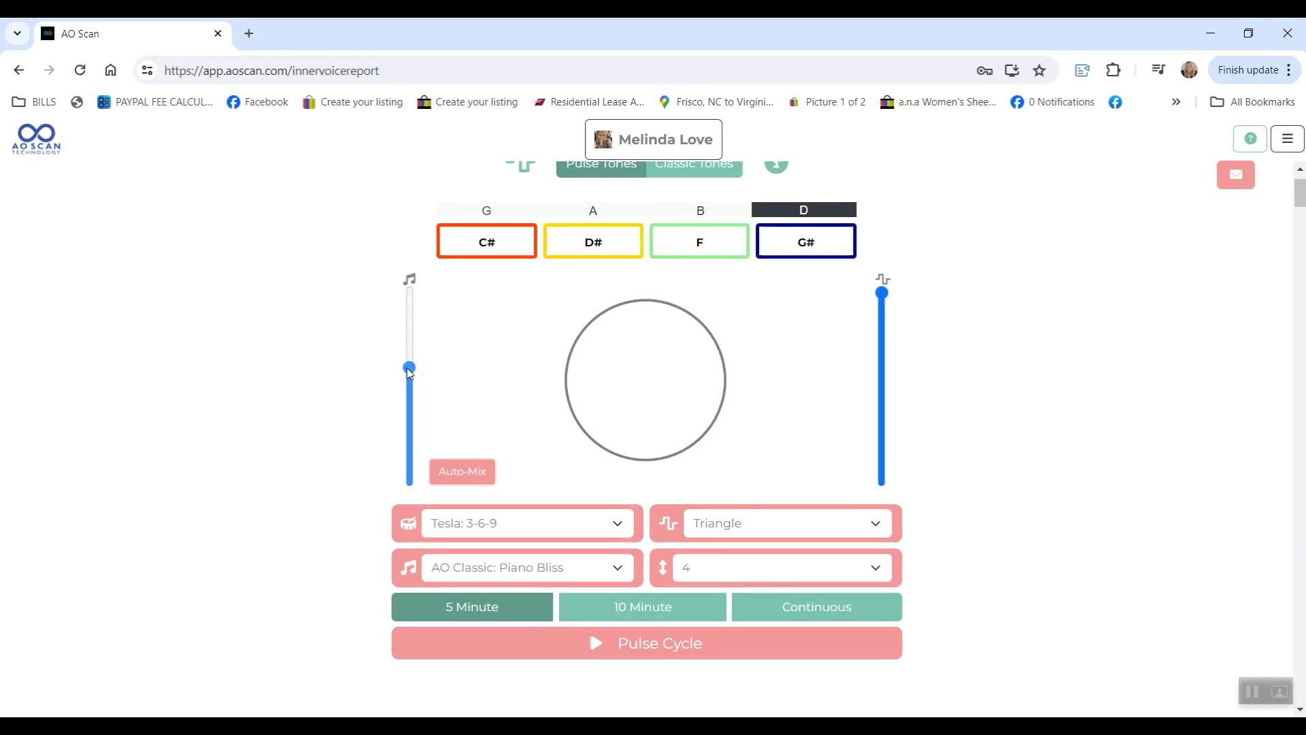
{"action": "left_click", "coordinate": [624, 567]}
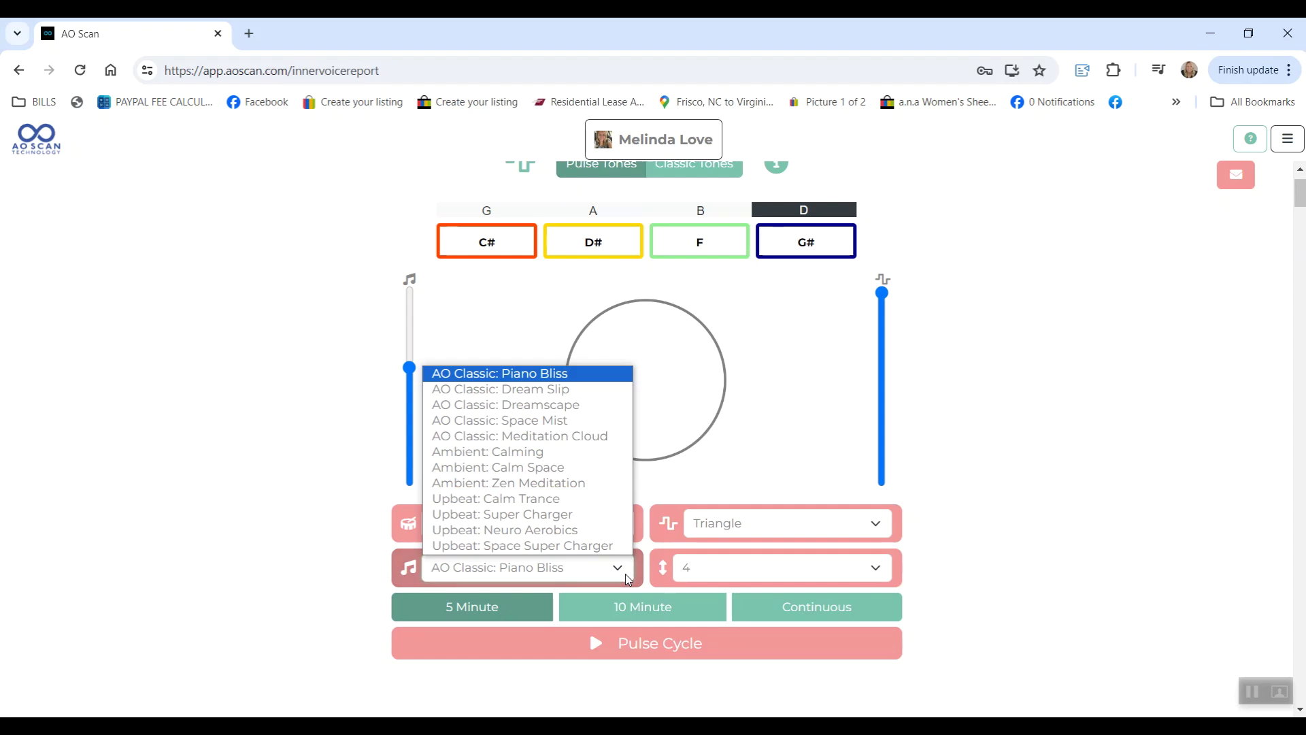
{"action": "left_click", "coordinate": [604, 485]}
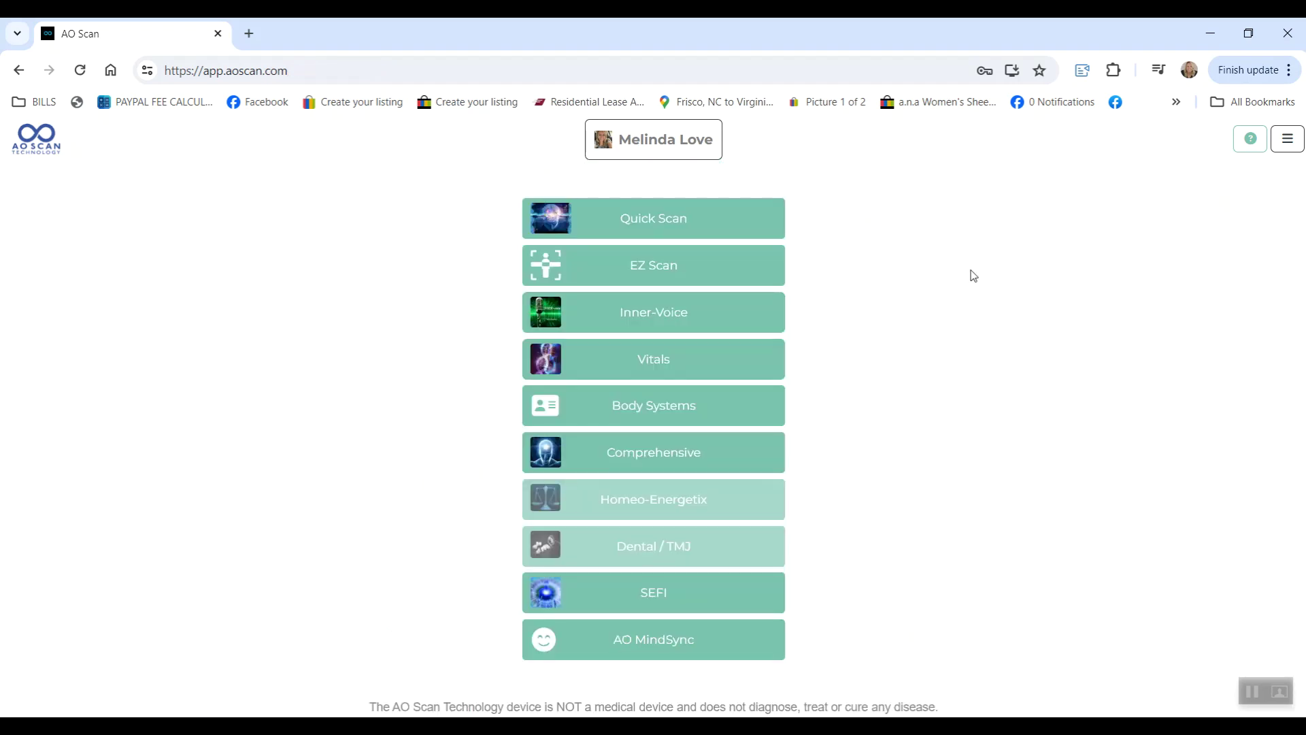
Review the Vitals scan categories, view the Vitals report in its classic version, and return to the home page
{"action": "left_click", "coordinate": [754, 364]}
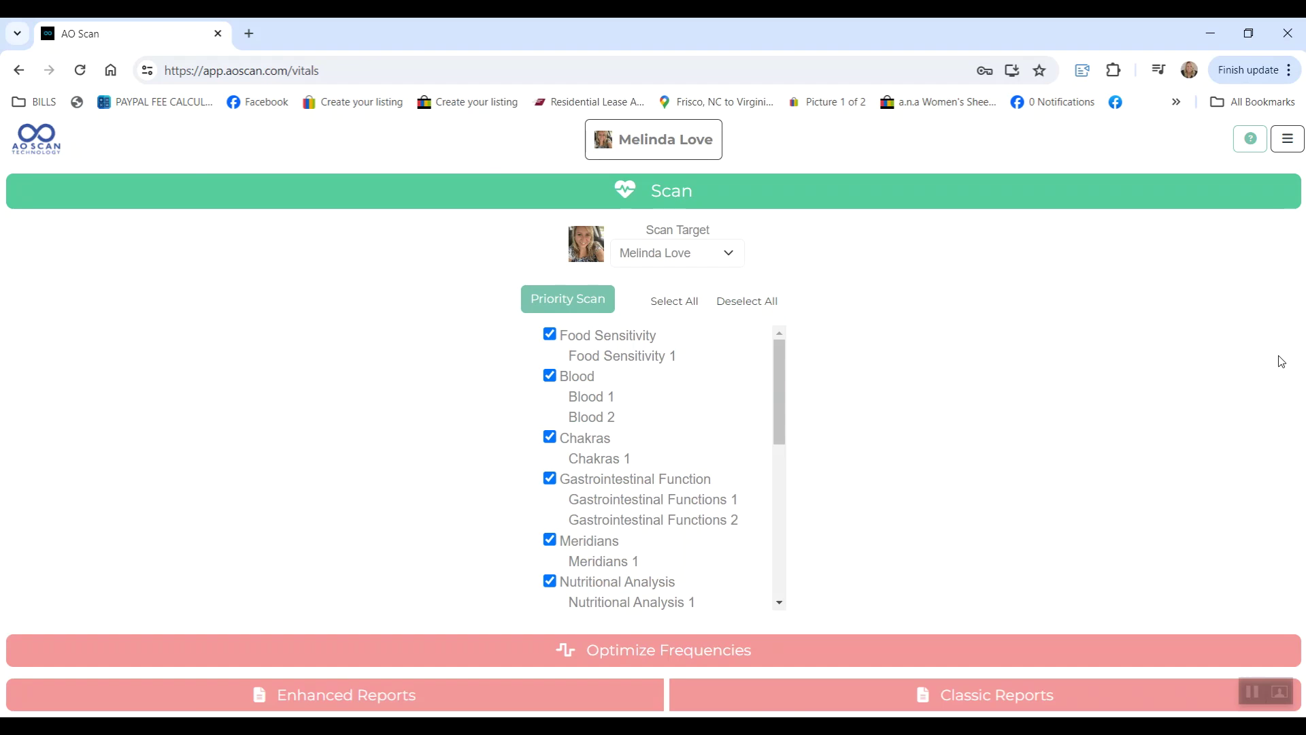
{"action": "mouse_move", "coordinate": [780, 406]}
{"action": "left_mouse_down"}
{"action": "mouse_move", "coordinate": [805, 579]}
{"action": "mouse_move", "coordinate": [796, 402]}
{"action": "left_mouse_up"}
{"action": "left_click", "coordinate": [1003, 701]}
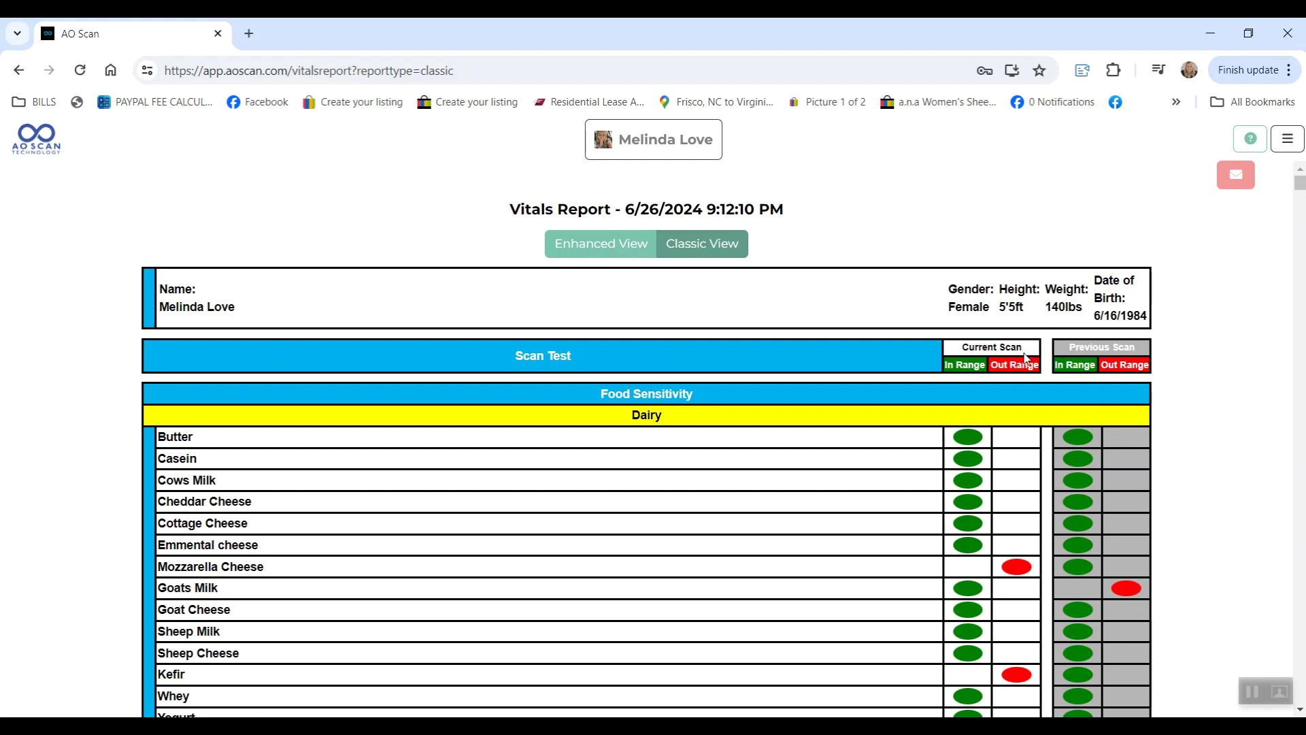
{"action": "left_click", "coordinate": [39, 159]}
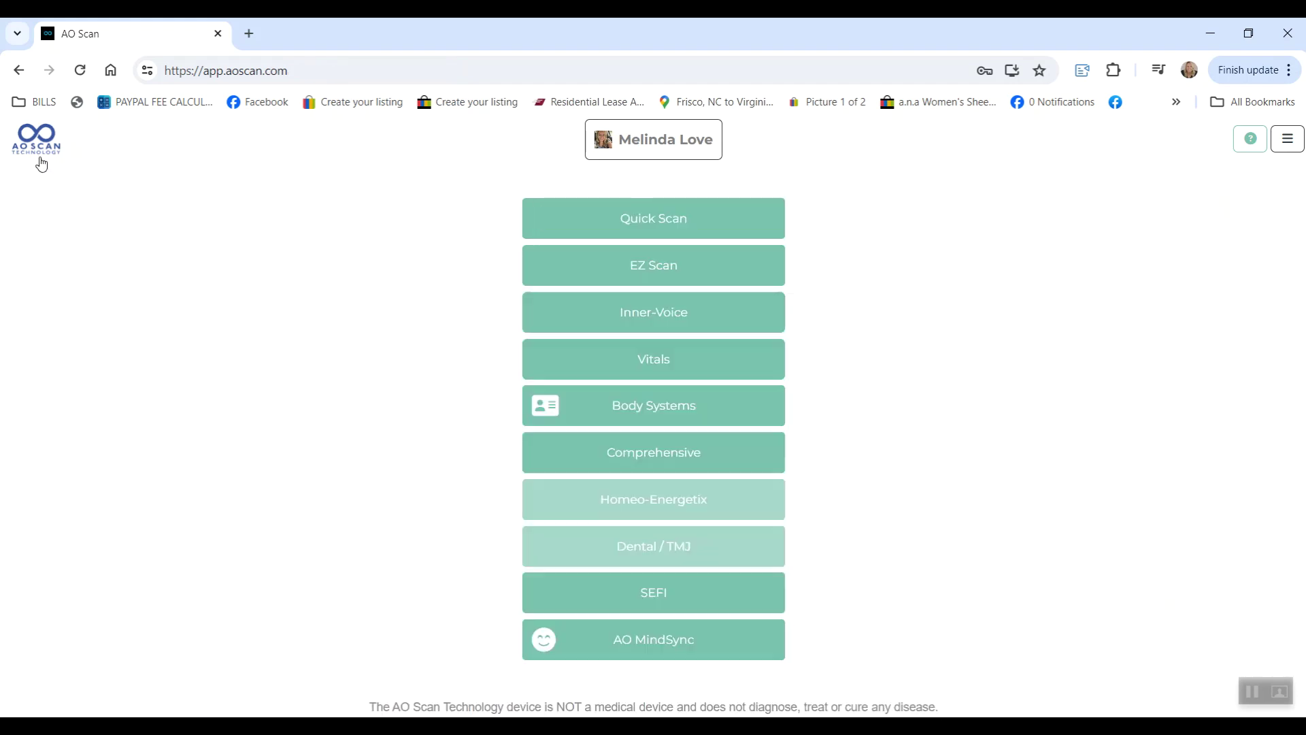
Start Optimize Frequencies in Vitals for the selected scan categories and stop the run
{"action": "left_click", "coordinate": [658, 363]}
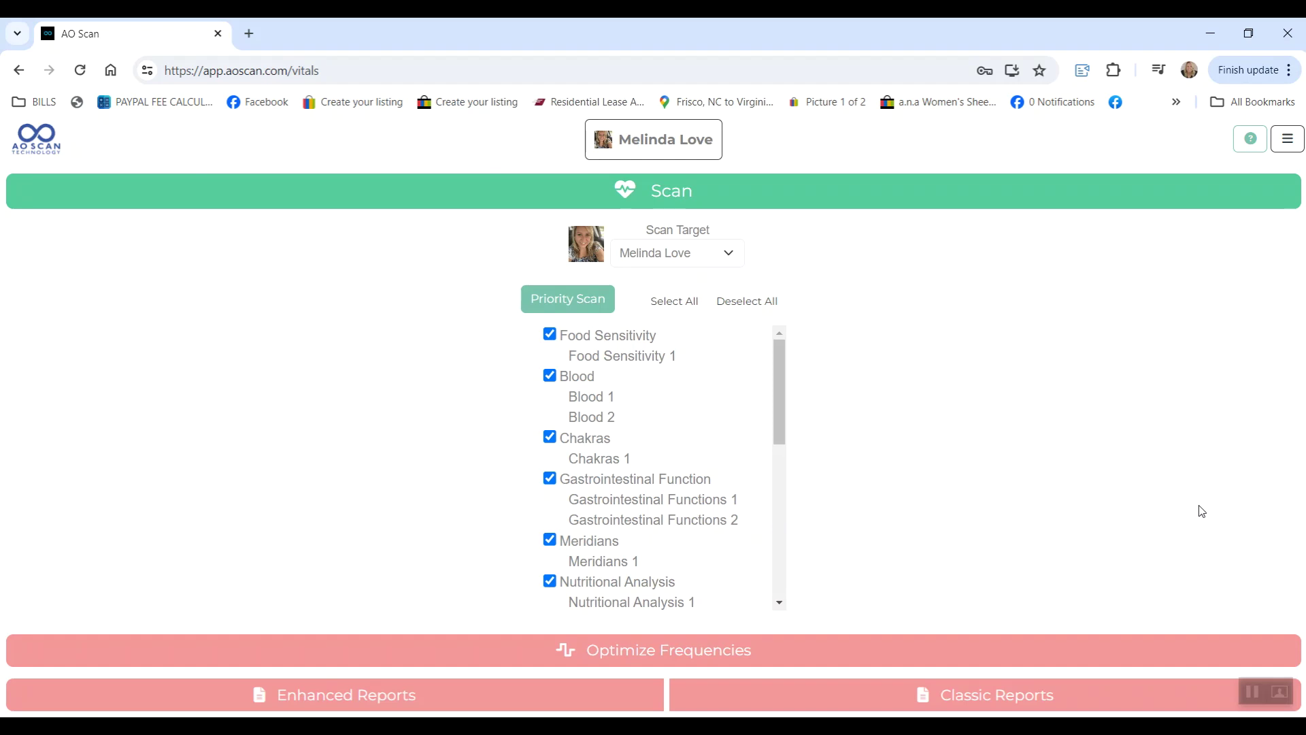
{"action": "left_click", "coordinate": [781, 662]}
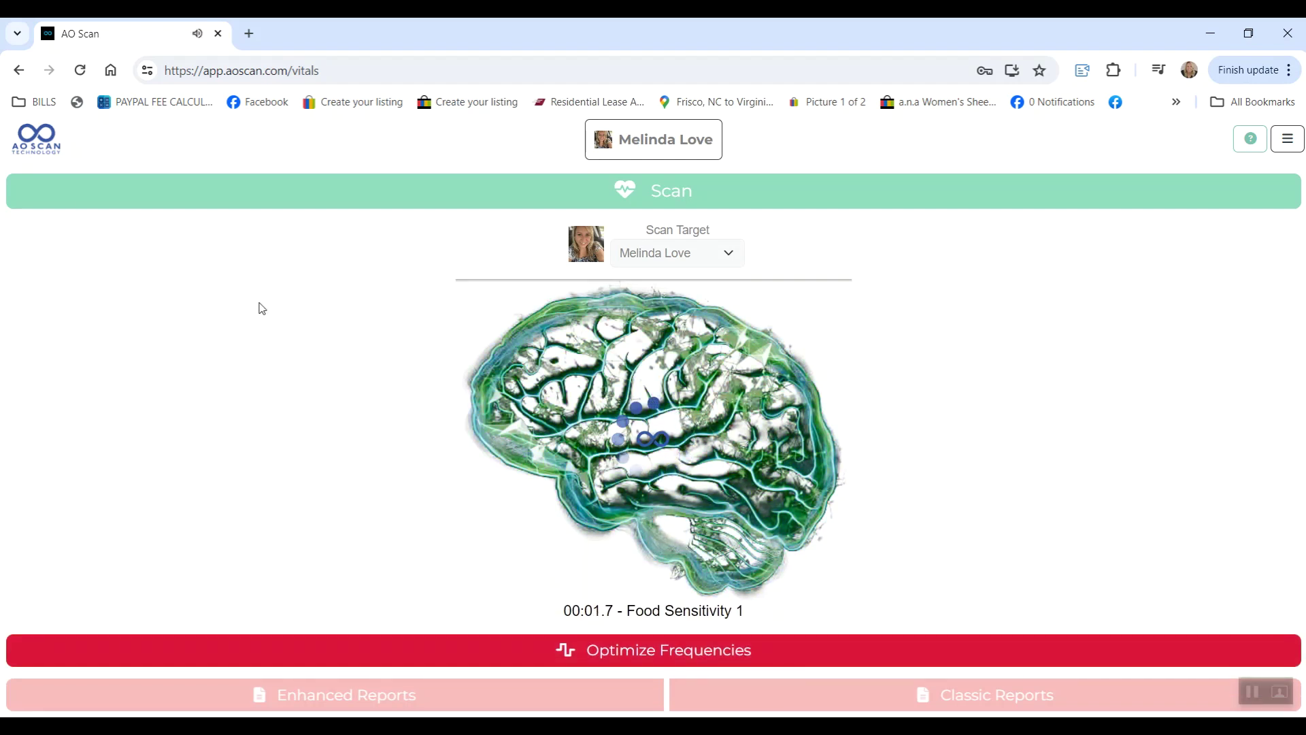
{"action": "left_click", "coordinate": [642, 654]}
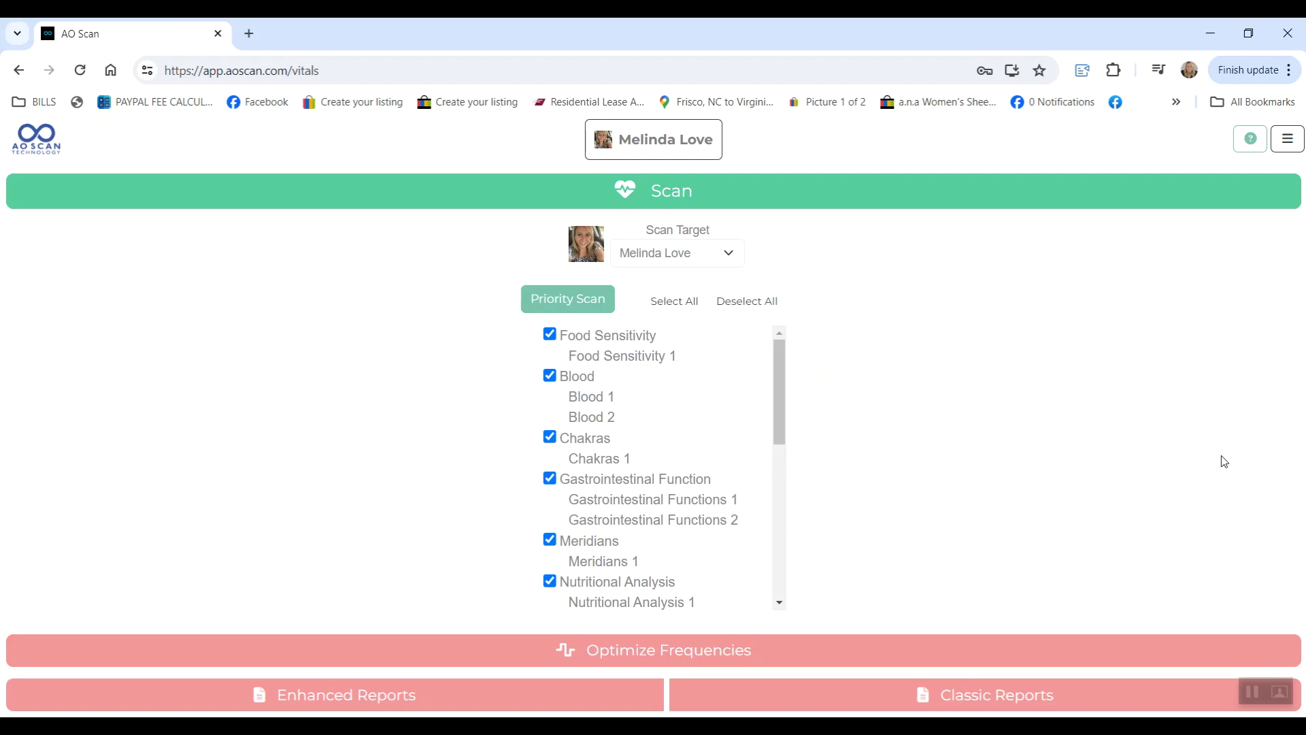
Open the classic Vitals report and examine the in-range and out-of-range results past the food sensitivity section
{"action": "left_click", "coordinate": [1107, 697]}
{"action": "scroll", "coordinate": [1108, 697], "scroll_direction": "down", "scroll_amount": 15}
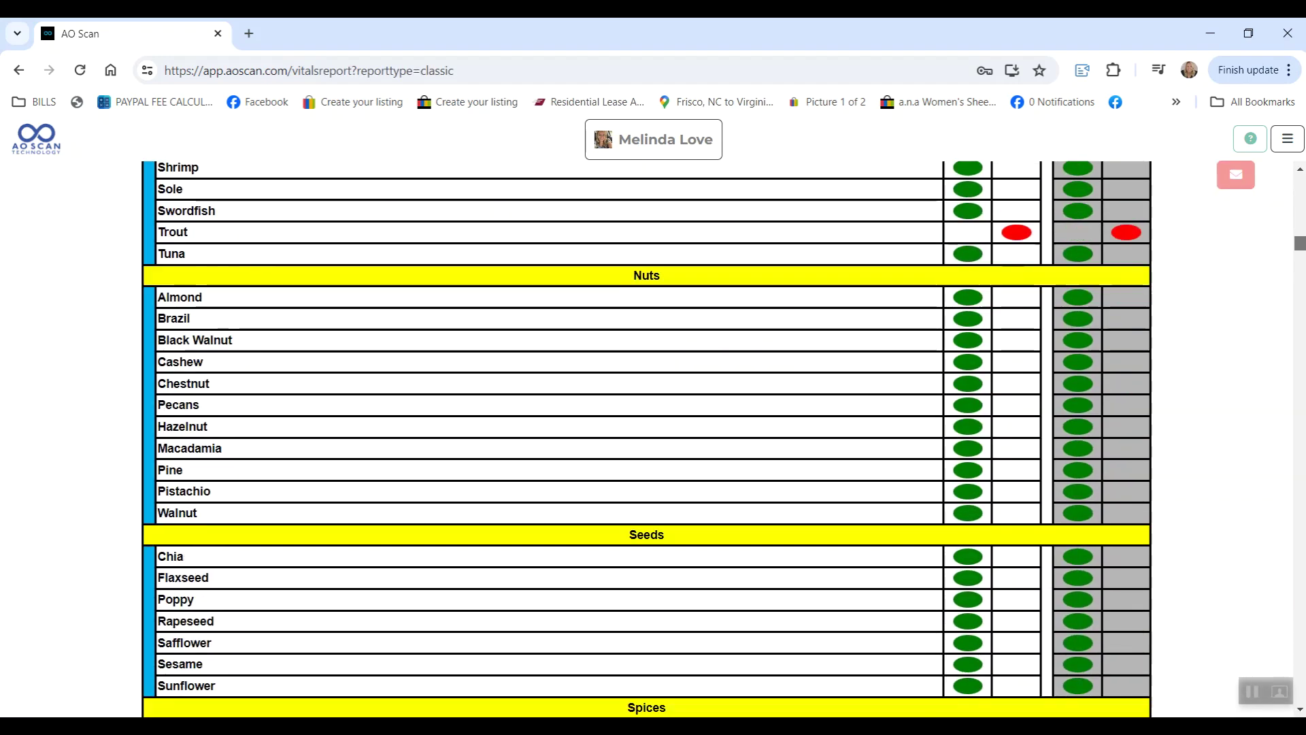
{"action": "left_click_drag", "start_coordinate": [1300, 265], "coordinate": [1300, 452]}
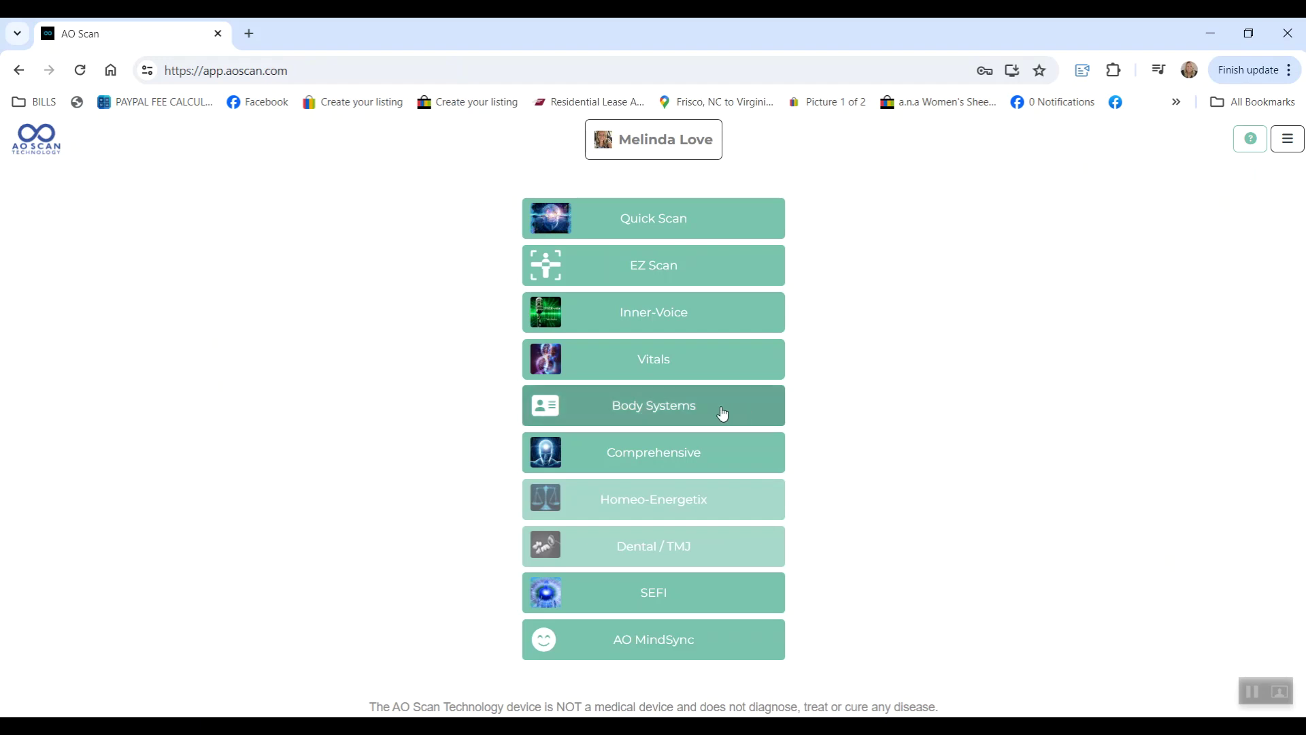
Start Scan and Optimize in Body Systems with every system selected and stop the run
{"action": "left_click", "coordinate": [769, 405]}
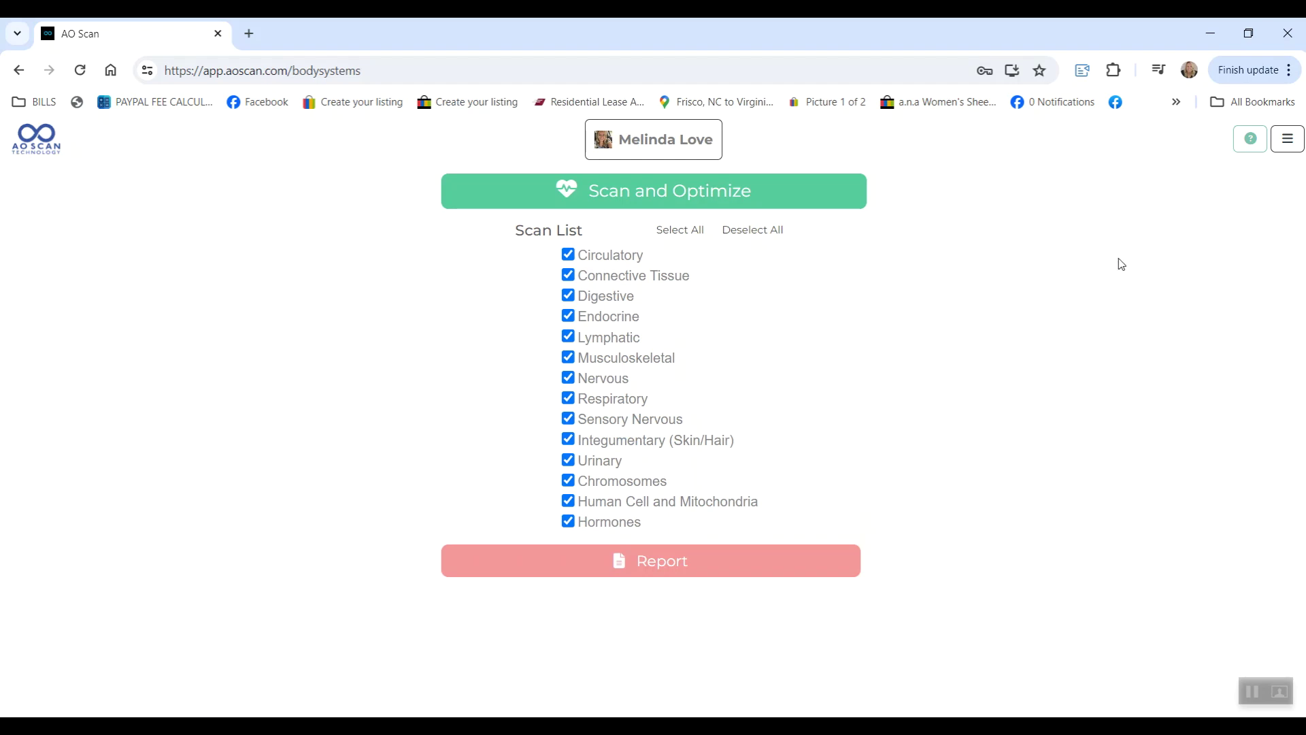
{"action": "left_click", "coordinate": [671, 202]}
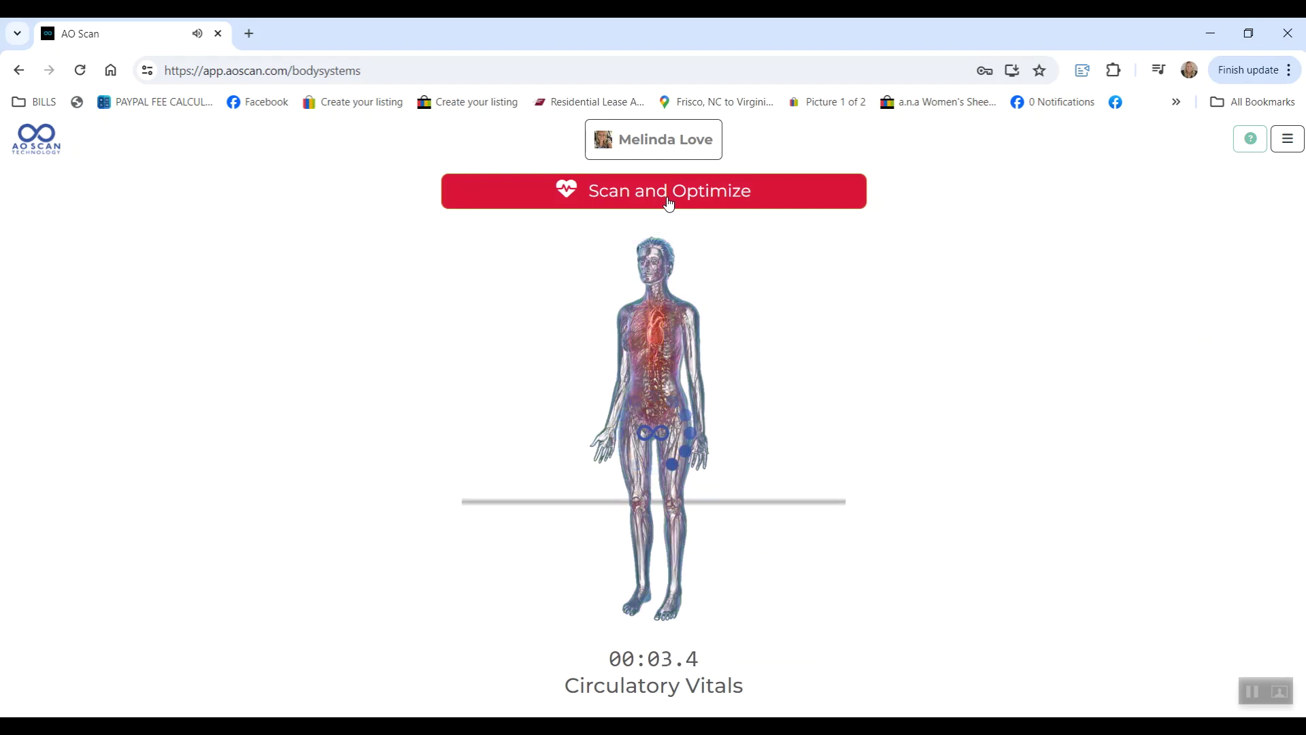
{"action": "left_click", "coordinate": [669, 203]}
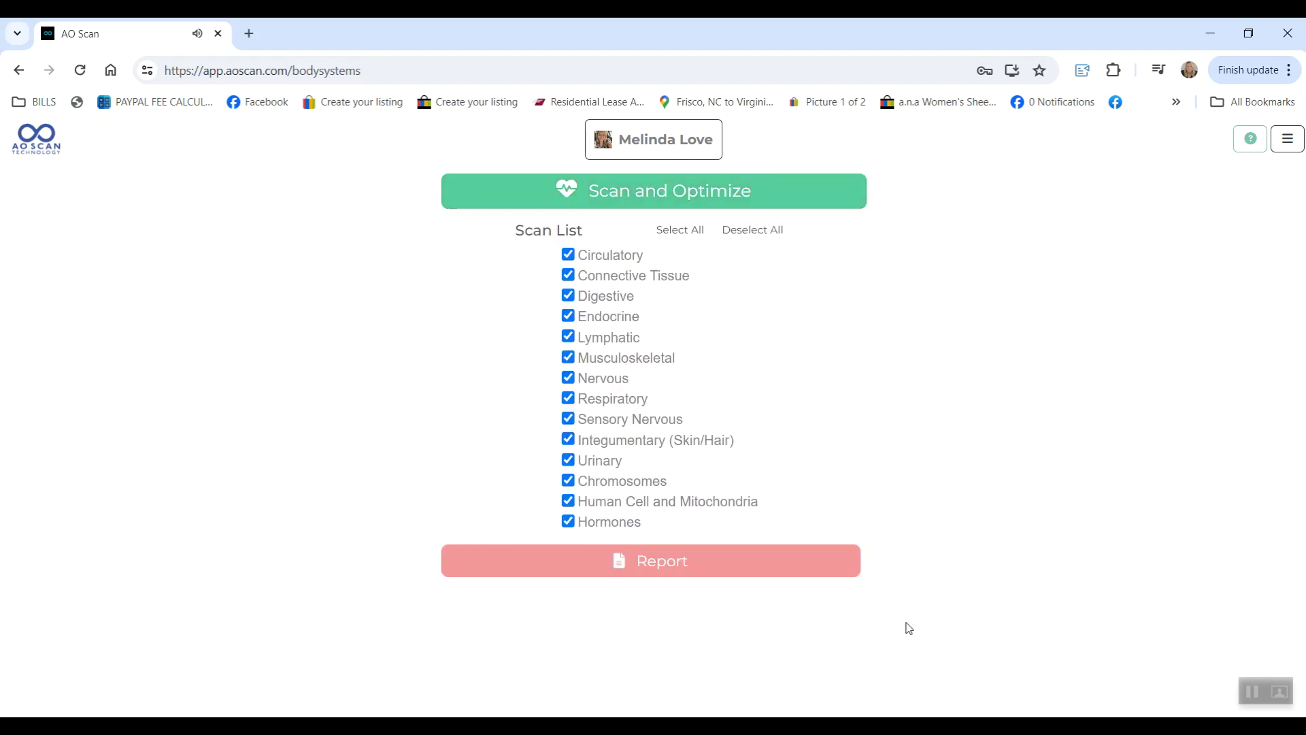
Open the Body Systems report, read through it down to the hormone percentages, and return to the home page
{"action": "left_click", "coordinate": [794, 574]}
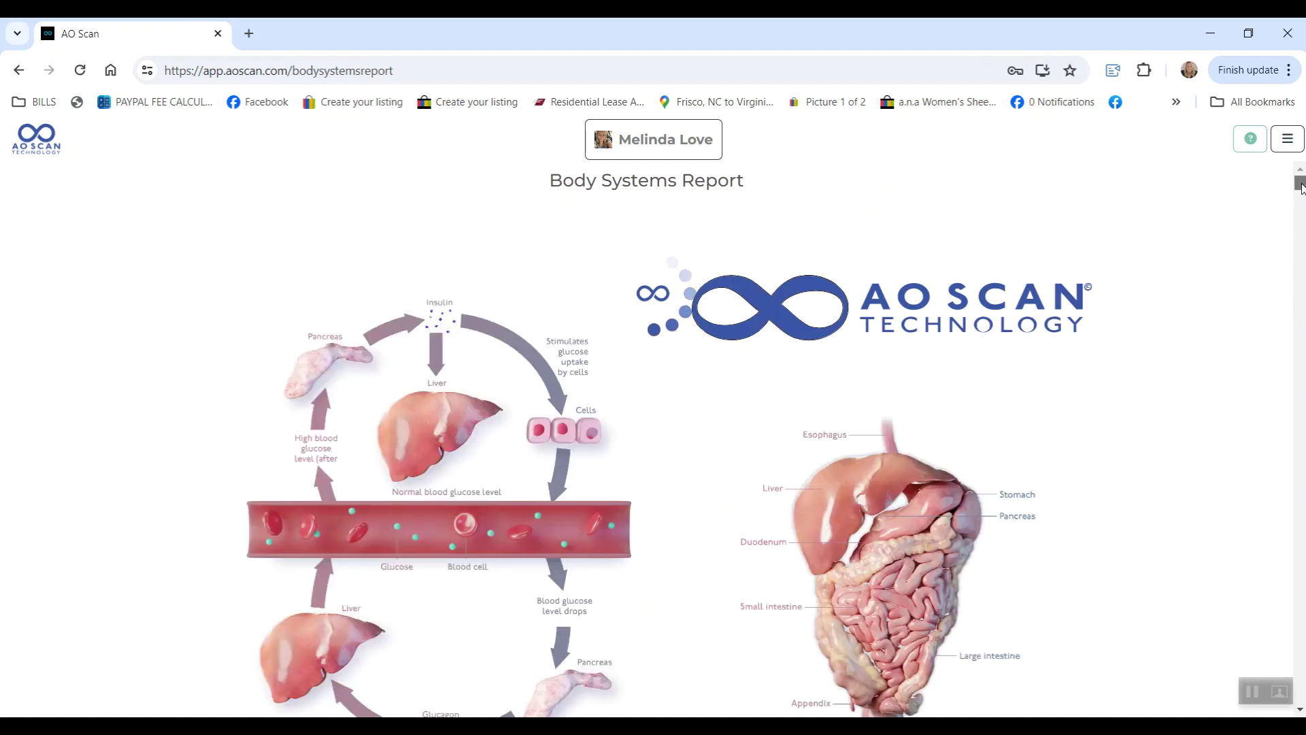
{"action": "left_click_drag", "start_coordinate": [1301, 187], "coordinate": [1301, 379]}
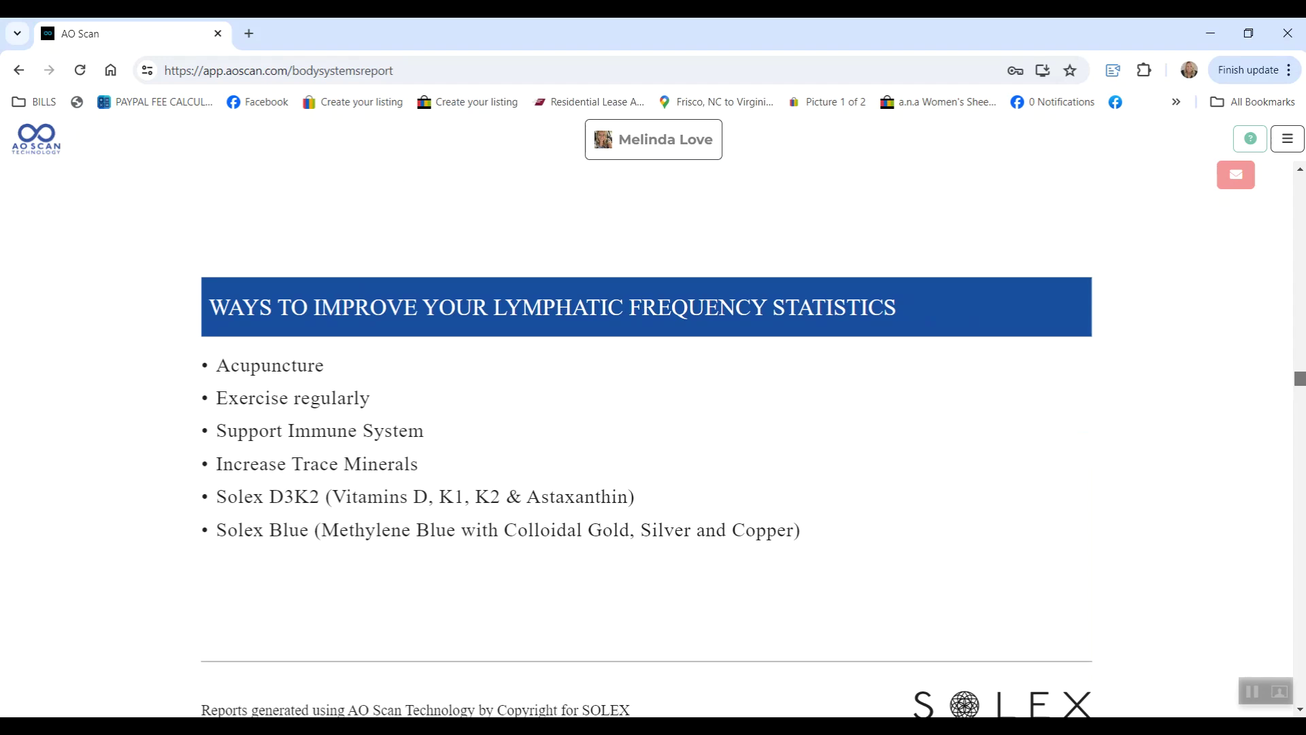
{"action": "left_click_drag", "start_coordinate": [1301, 379], "coordinate": [1301, 685]}
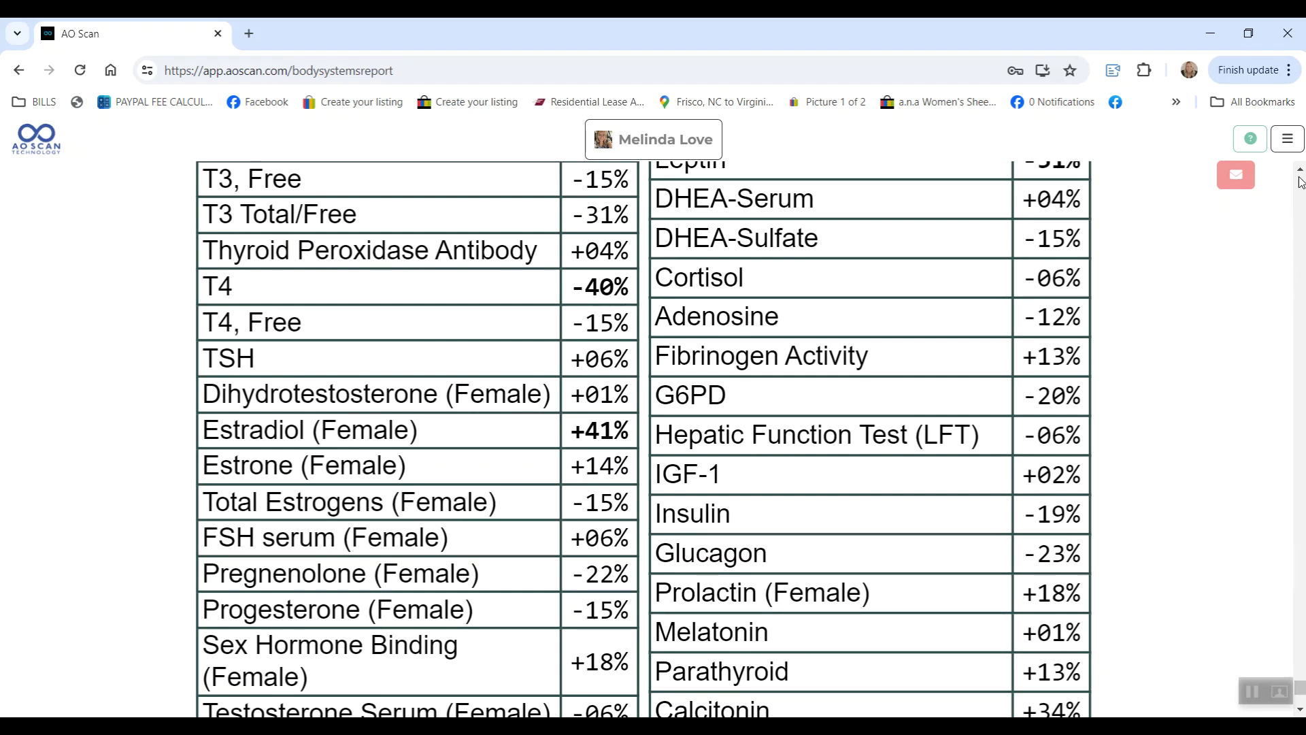
{"action": "scroll", "coordinate": [1301, 180], "scroll_direction": "up", "scroll_amount": 3}
{"action": "left_click", "coordinate": [25, 156]}
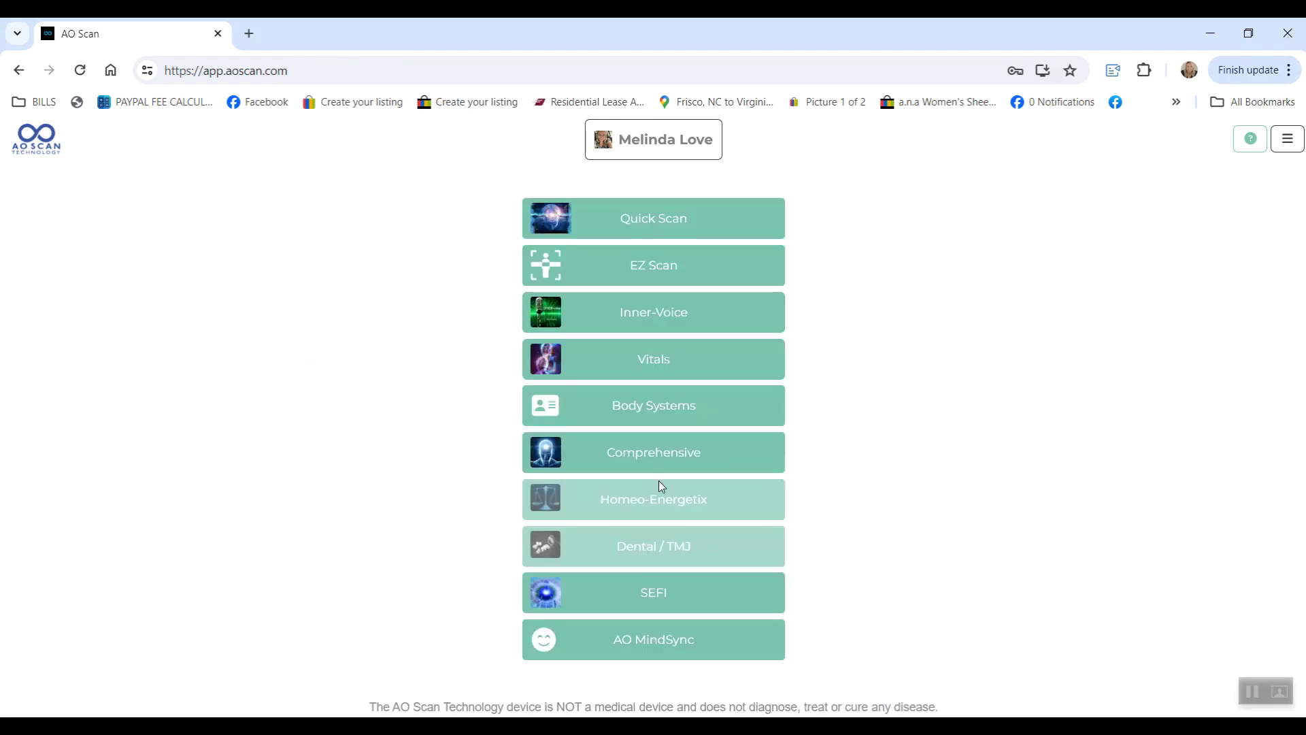
Deselect every item in the Body Systems scan list except Hormones and run Scan and Optimize
{"action": "left_click", "coordinate": [679, 411]}
{"action": "left_click", "coordinate": [568, 254]}
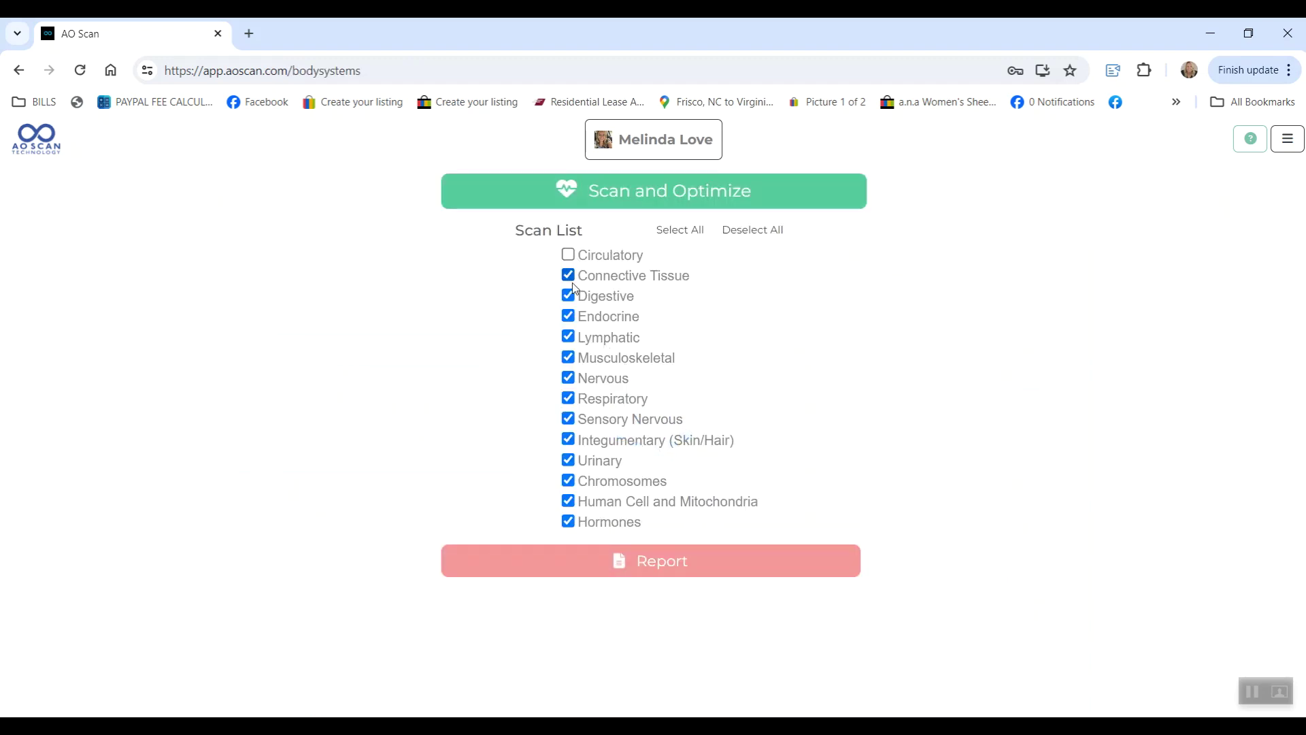
{"action": "left_click", "coordinate": [568, 275]}
{"action": "left_click", "coordinate": [568, 296]}
{"action": "left_click", "coordinate": [569, 316]}
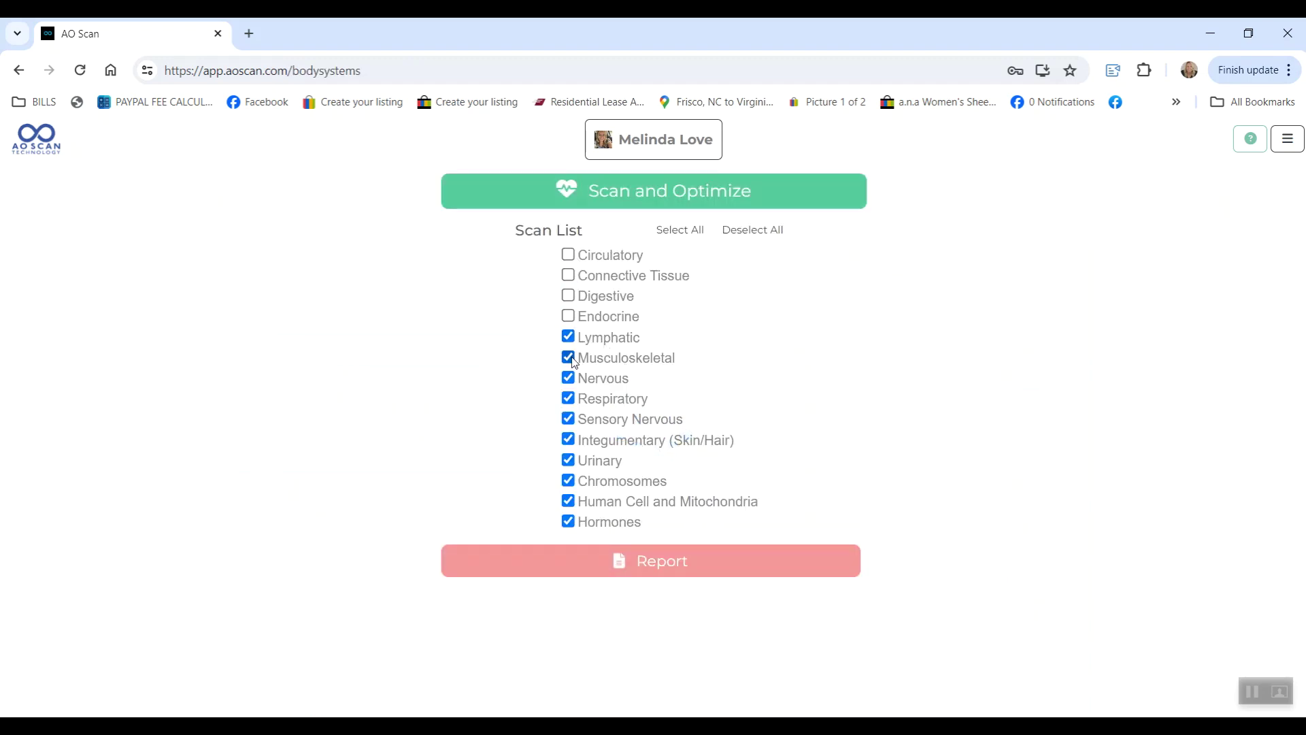
{"action": "left_click", "coordinate": [568, 501]}
{"action": "left_click", "coordinate": [568, 480]}
{"action": "left_click", "coordinate": [568, 460]}
{"action": "left_click", "coordinate": [568, 439]}
{"action": "left_click", "coordinate": [568, 419]}
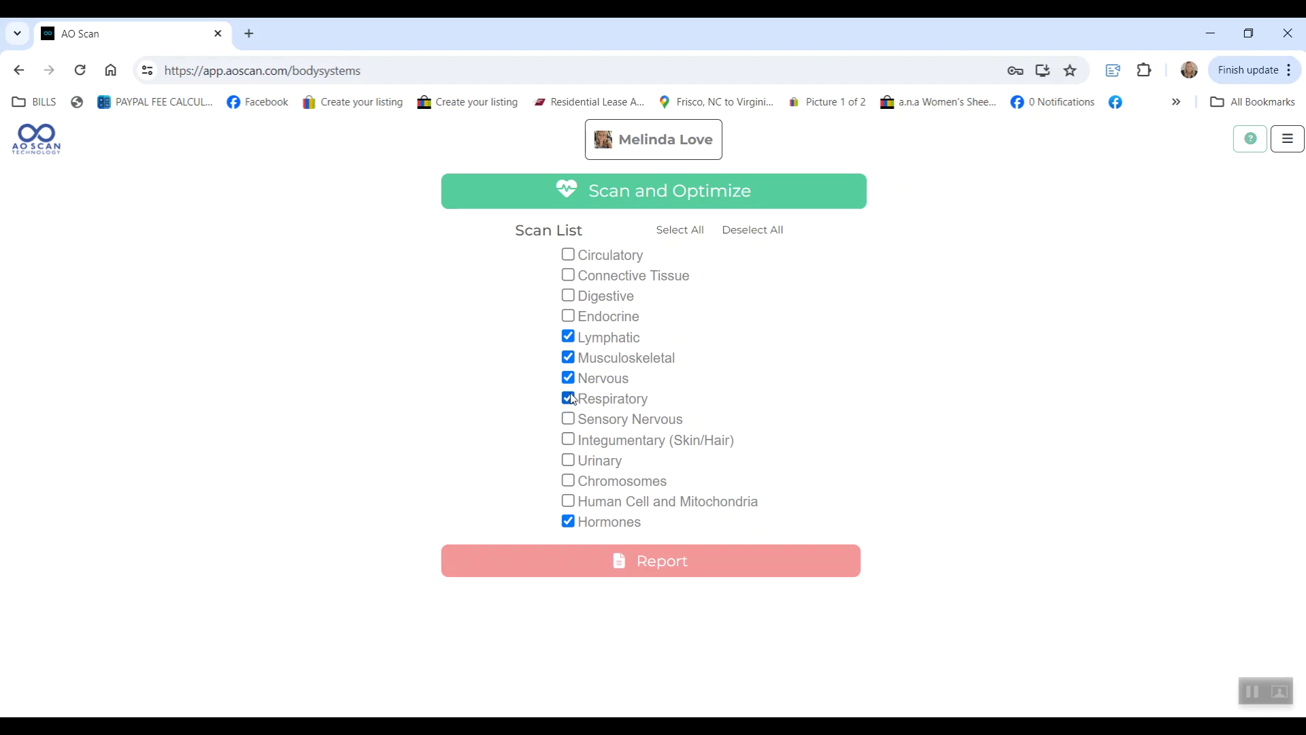
{"action": "left_click", "coordinate": [568, 398]}
{"action": "left_click", "coordinate": [568, 377]}
{"action": "left_click", "coordinate": [568, 357]}
{"action": "left_click", "coordinate": [568, 337]}
{"action": "left_click", "coordinate": [809, 196]}
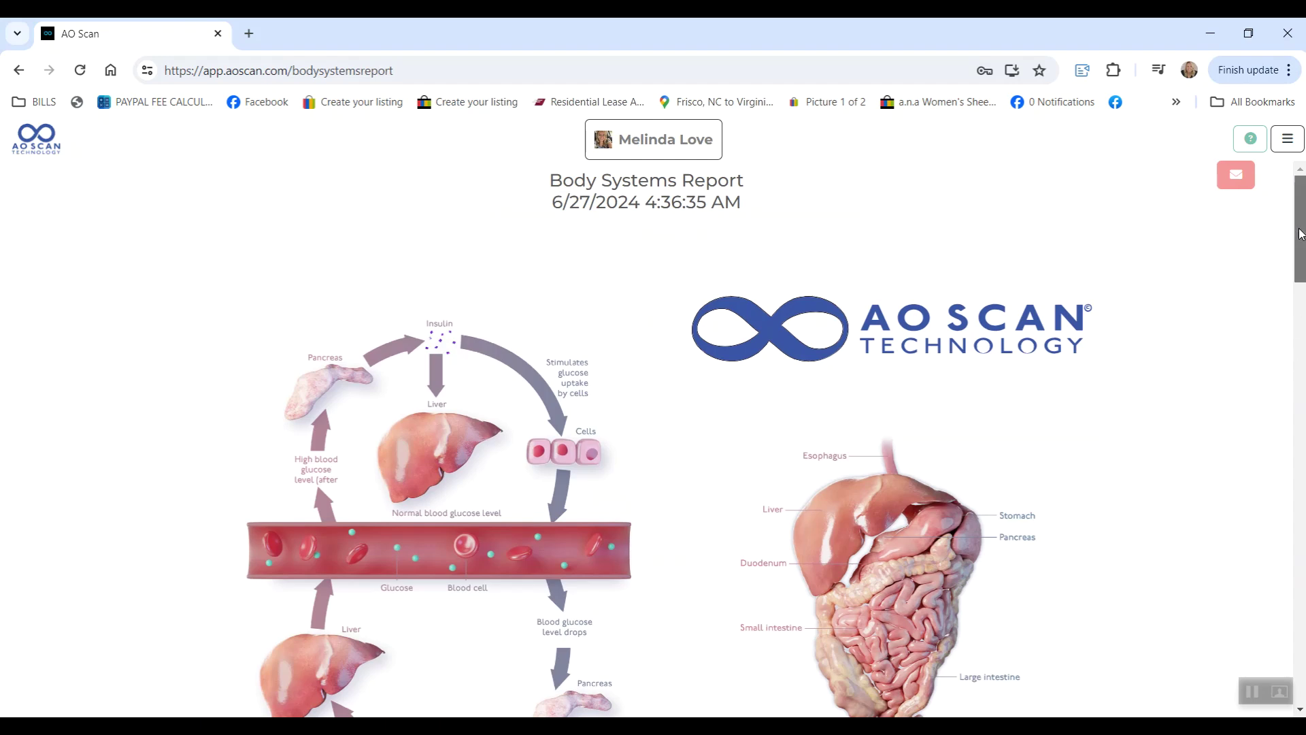
Examine the hormone percentage tables in the new Body Systems report
{"action": "left_click_drag", "start_coordinate": [1296, 241], "coordinate": [1301, 494]}
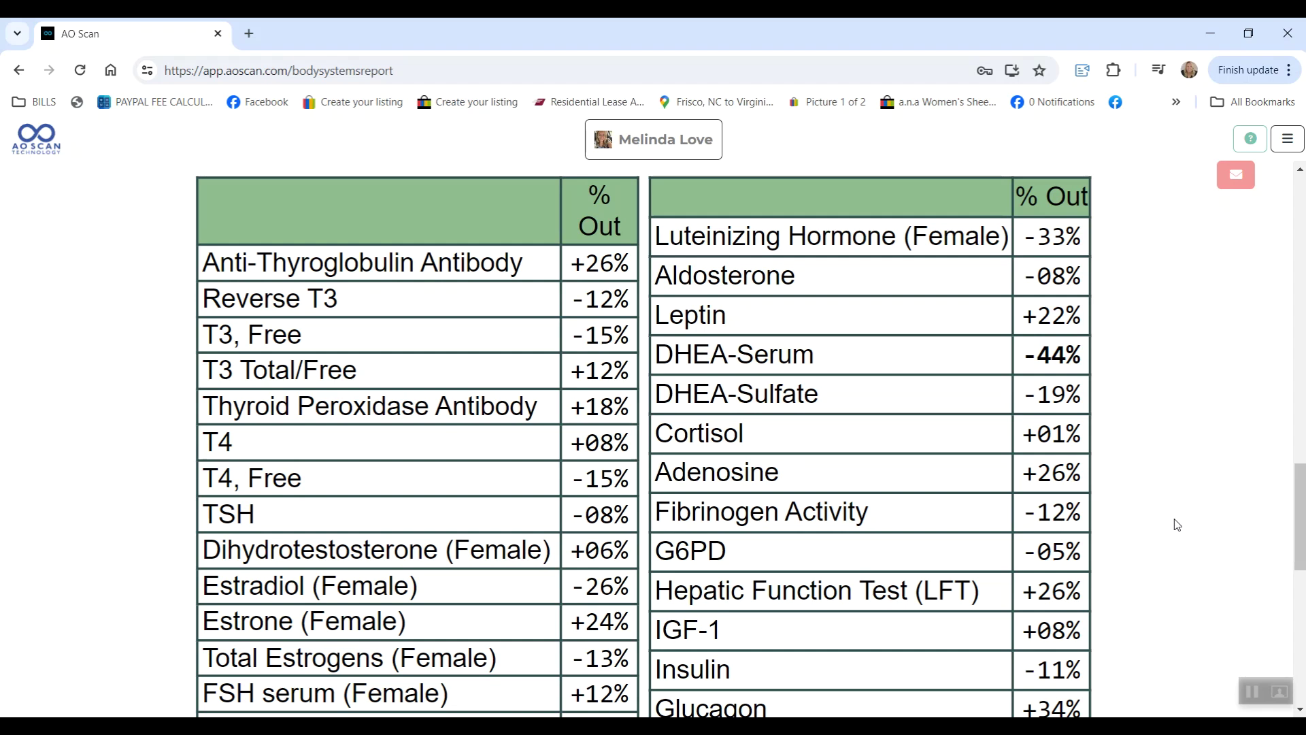
{"action": "left_click_drag", "start_coordinate": [1302, 502], "coordinate": [1302, 512]}
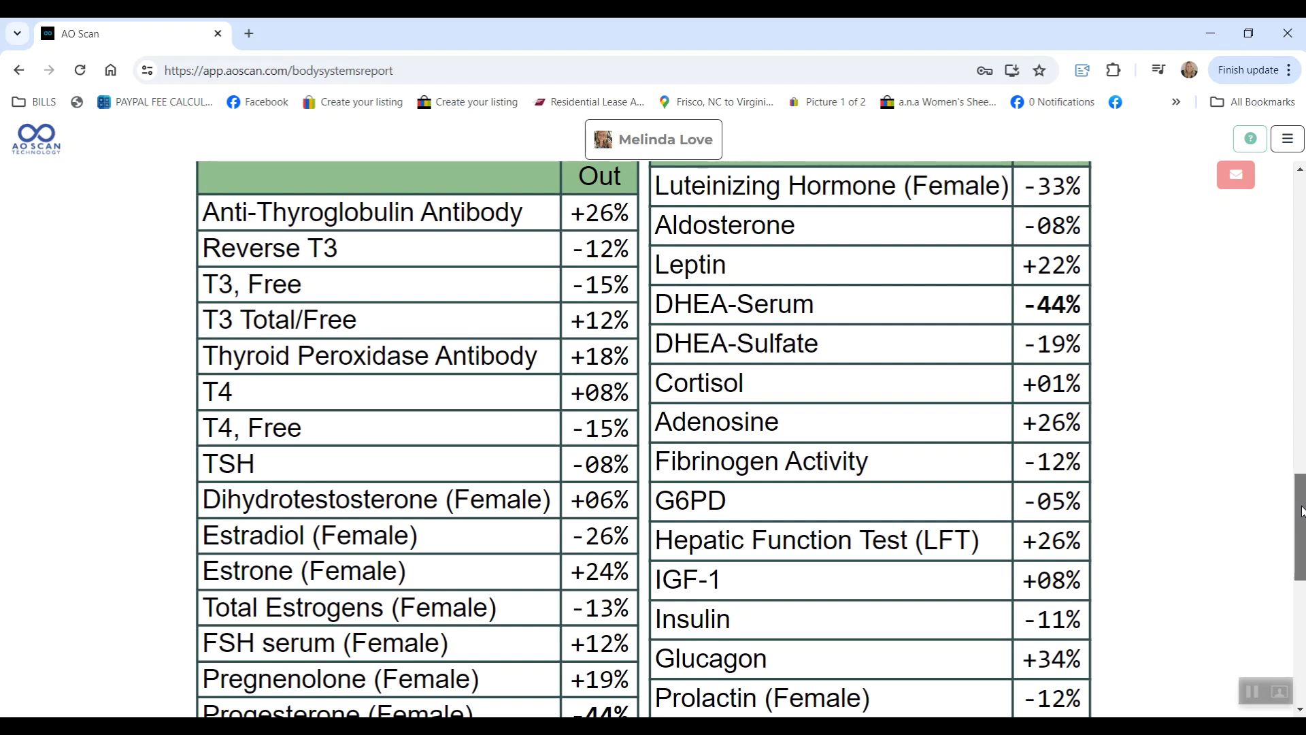
Finish viewing the hormone report, return to the home page and open a custom Comprehensive scan
{"action": "left_click_drag", "start_coordinate": [1302, 512], "coordinate": [1301, 538]}
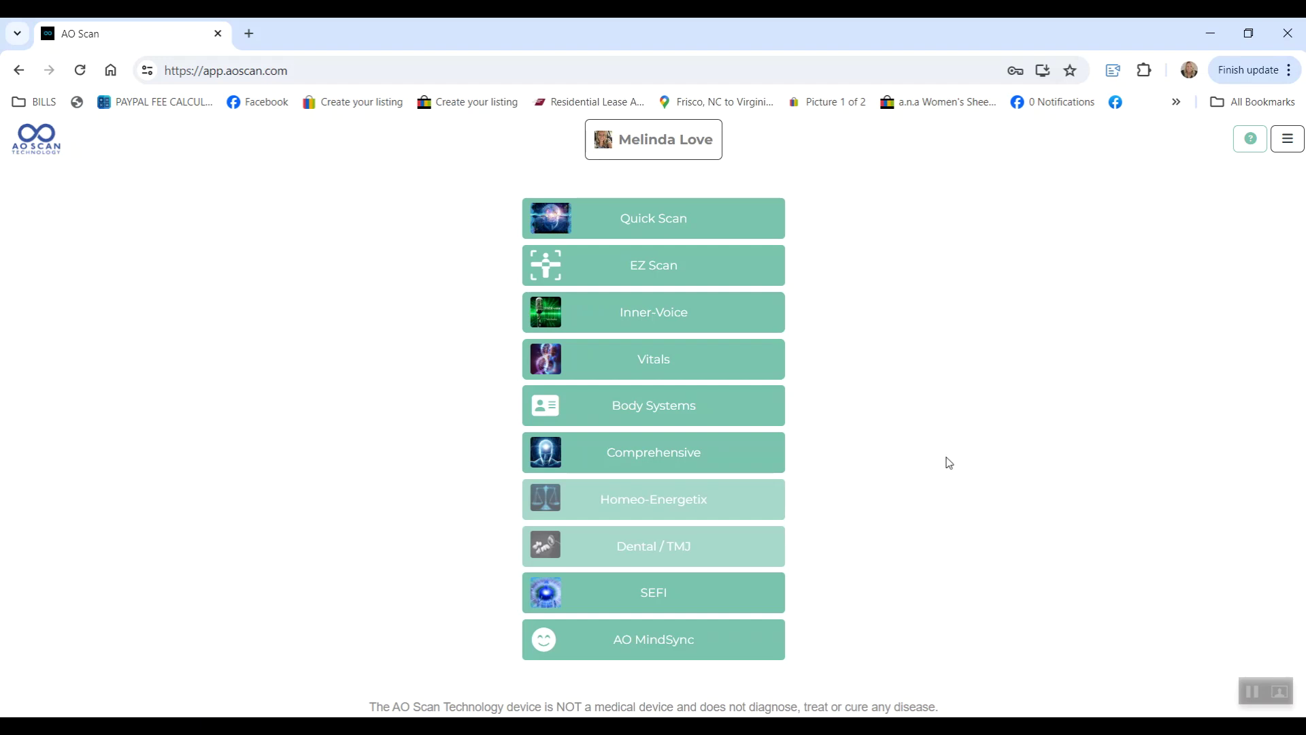
{"action": "left_click", "coordinate": [715, 455]}
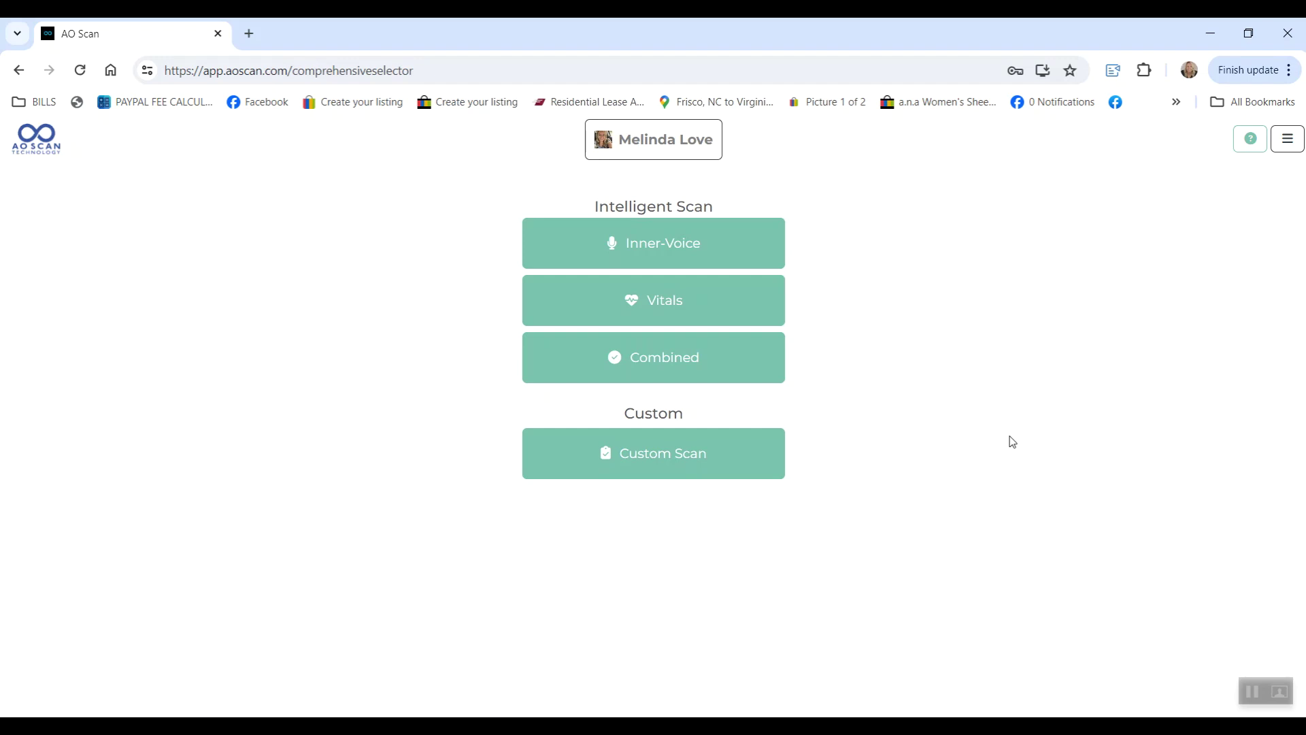
{"action": "left_click", "coordinate": [599, 451]}
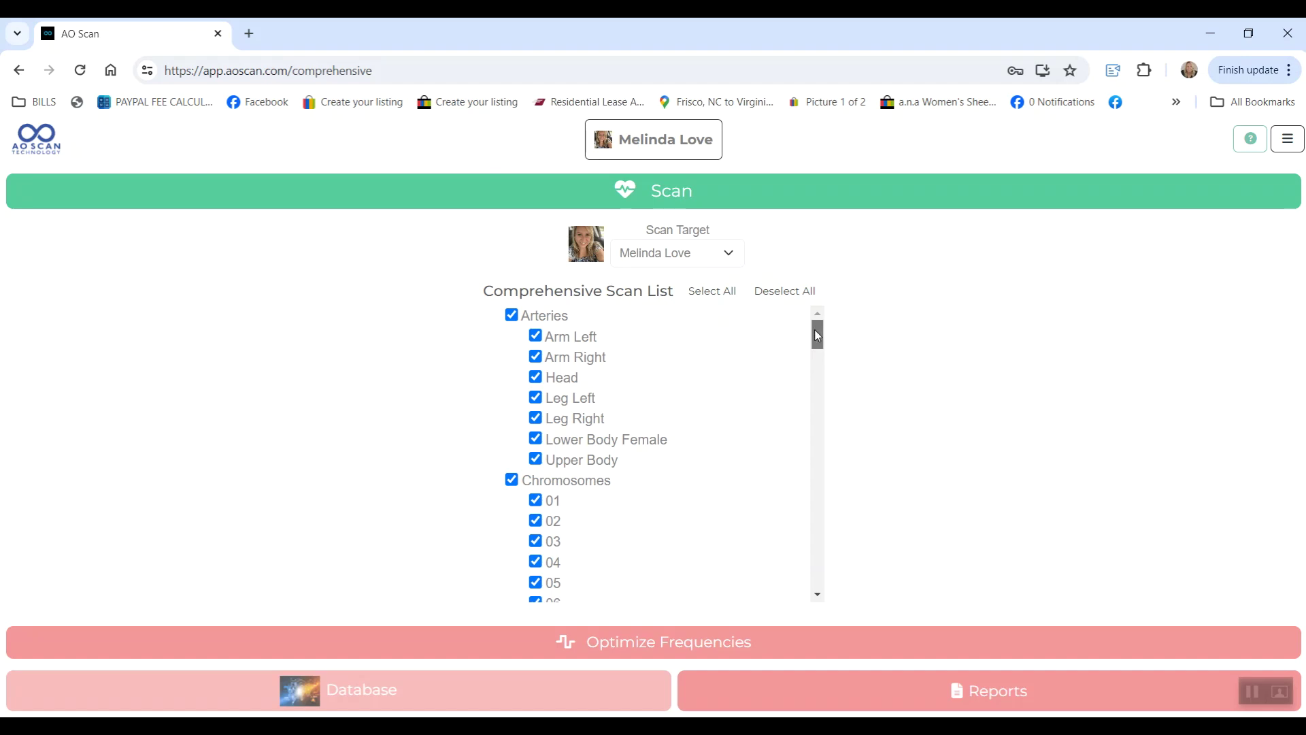
{"action": "left_click_drag", "start_coordinate": [817, 334], "coordinate": [1163, 389]}
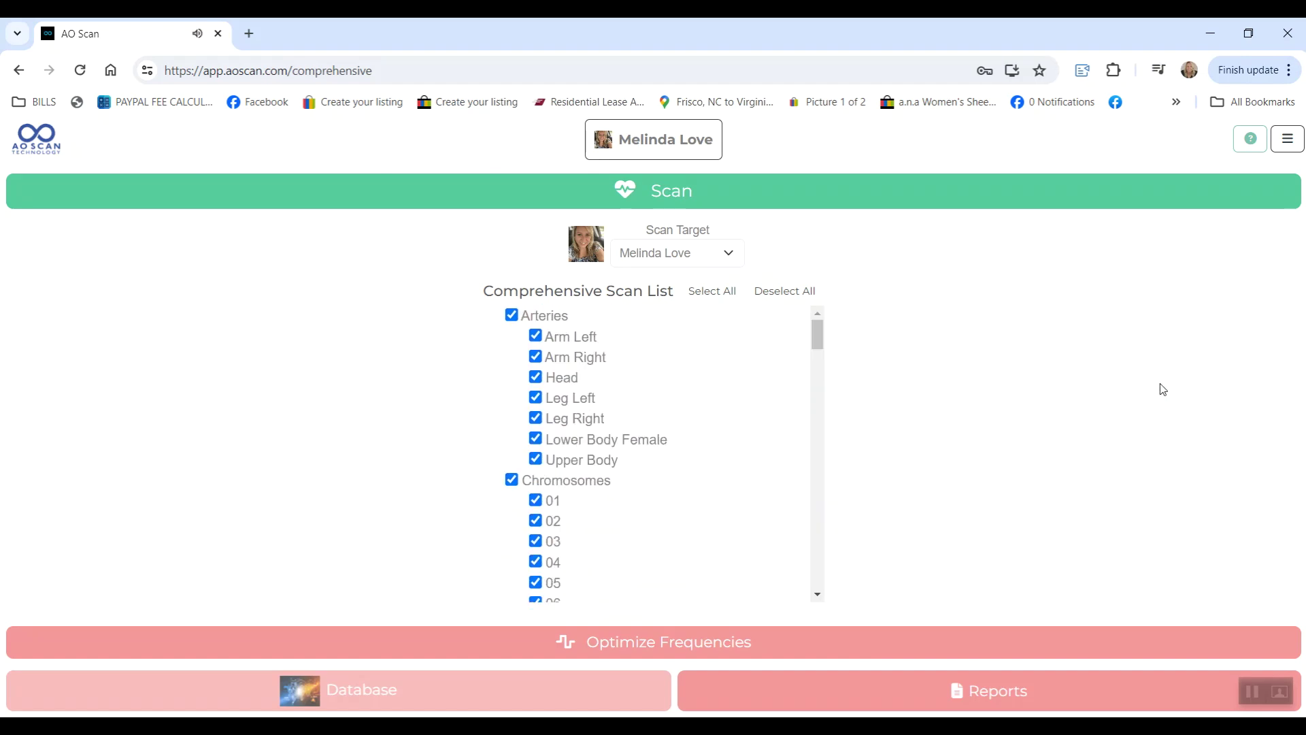
Run a Comprehensive scan with every item selected, stop it, and briefly run Optimize Frequencies
{"action": "left_click", "coordinate": [811, 202]}
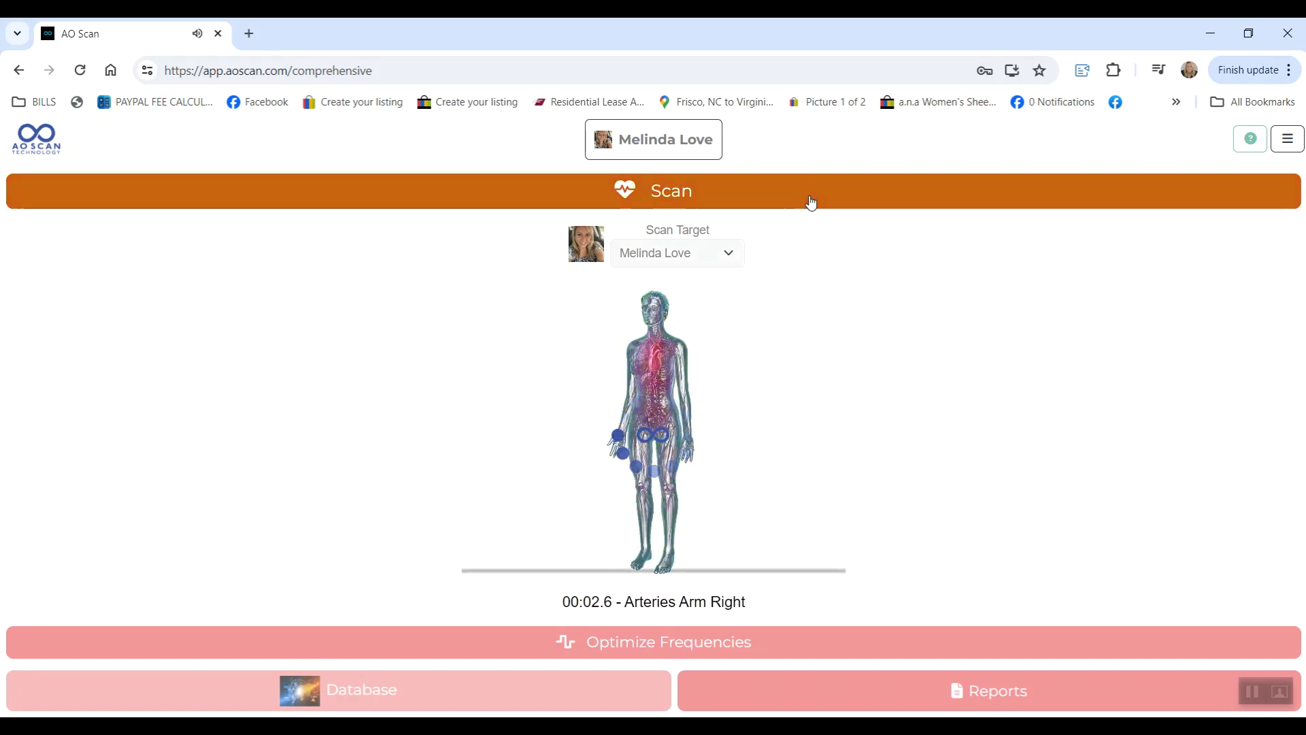
{"action": "left_click", "coordinate": [811, 202]}
{"action": "left_click", "coordinate": [721, 655]}
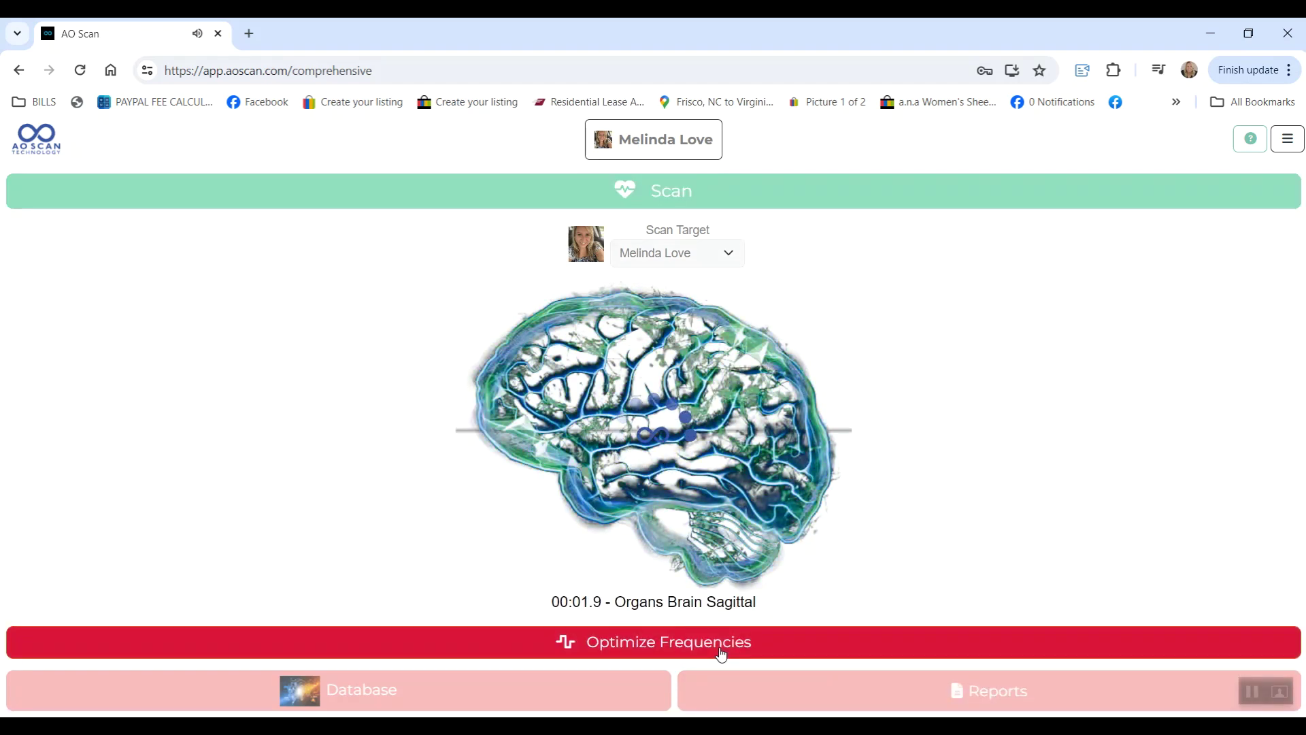
{"action": "left_click", "coordinate": [721, 655]}
Open the Comprehensive report, examine its labelled organ images and ratings, and return to the home page
{"action": "left_click", "coordinate": [1082, 708]}
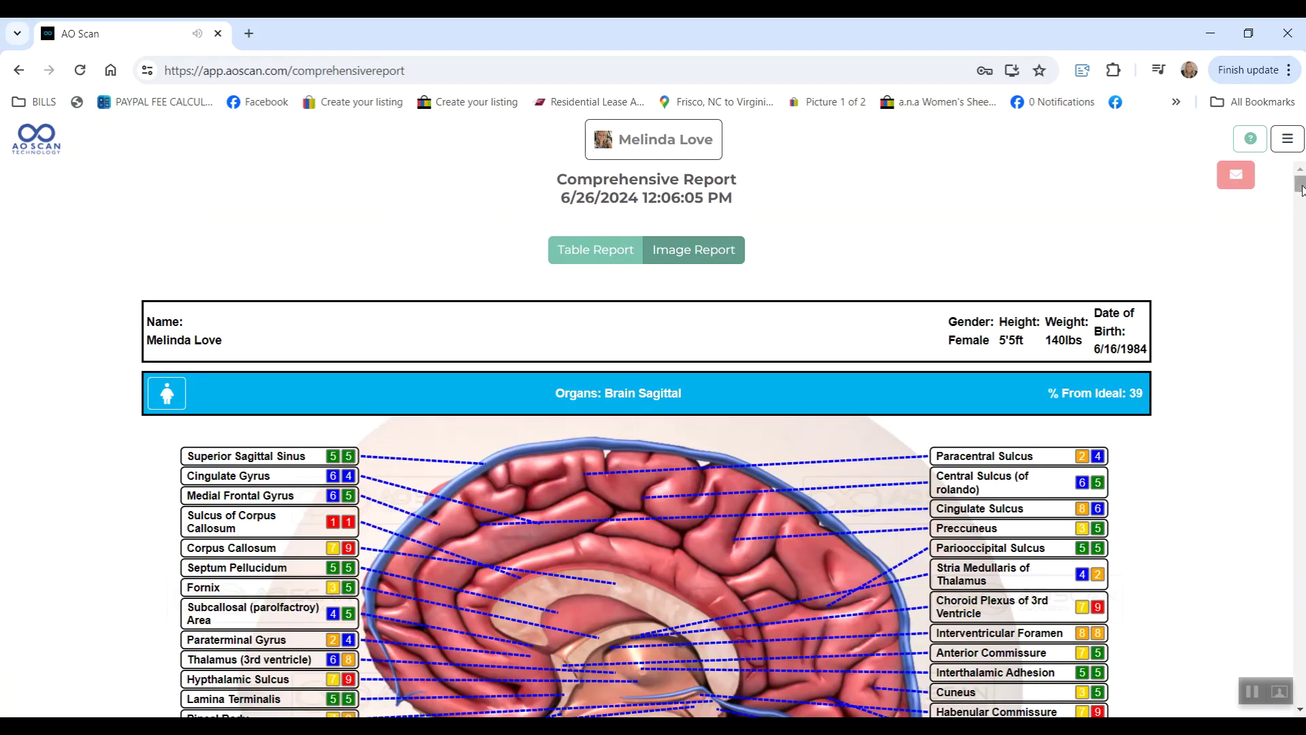
{"action": "left_click_drag", "start_coordinate": [1301, 189], "coordinate": [1301, 284]}
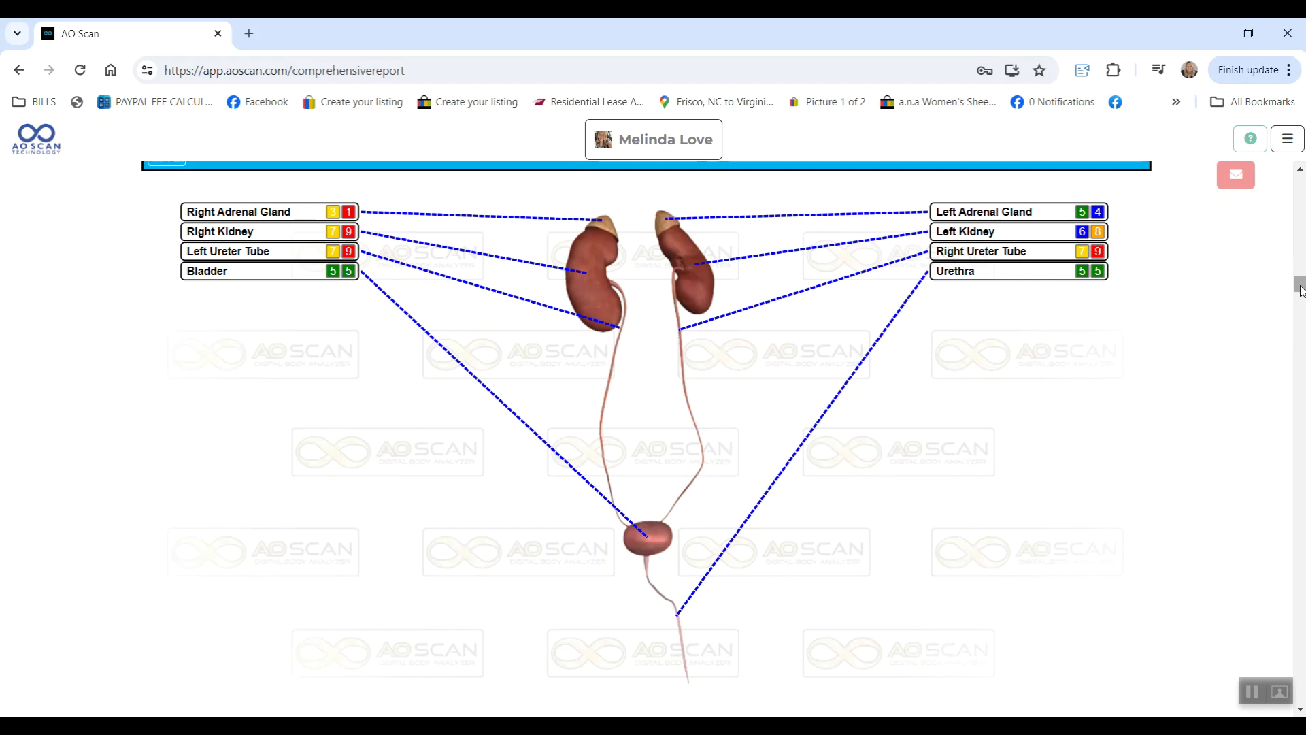
{"action": "left_click_drag", "start_coordinate": [1301, 289], "coordinate": [1301, 178]}
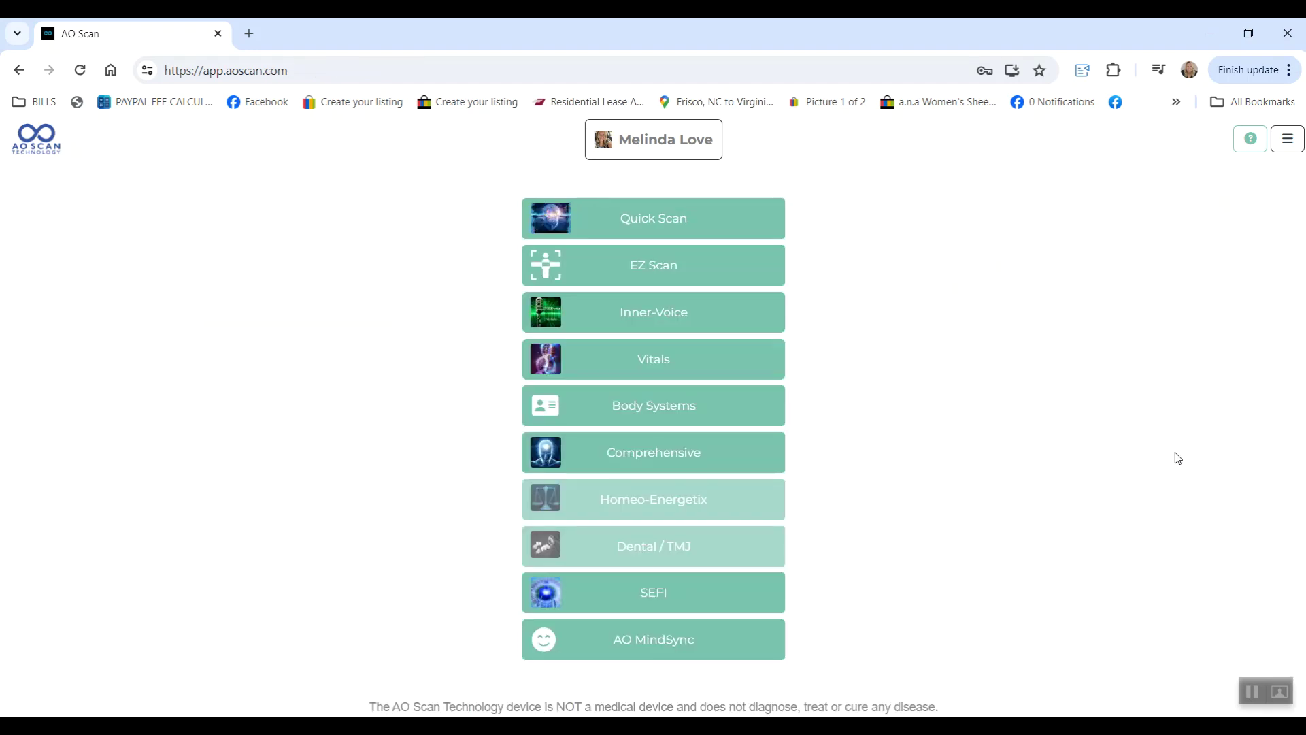
Start a new custom playlist in SEFI
{"action": "left_click", "coordinate": [742, 607]}
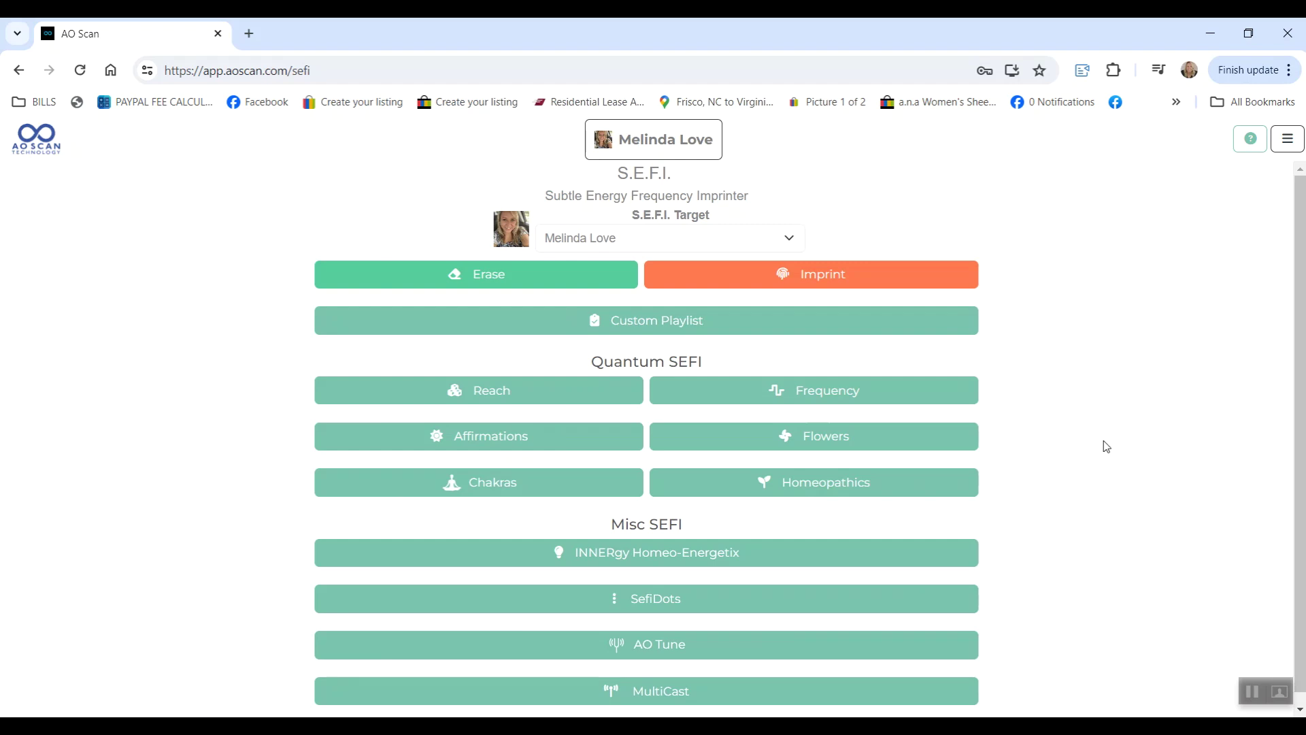
{"action": "left_click", "coordinate": [629, 331]}
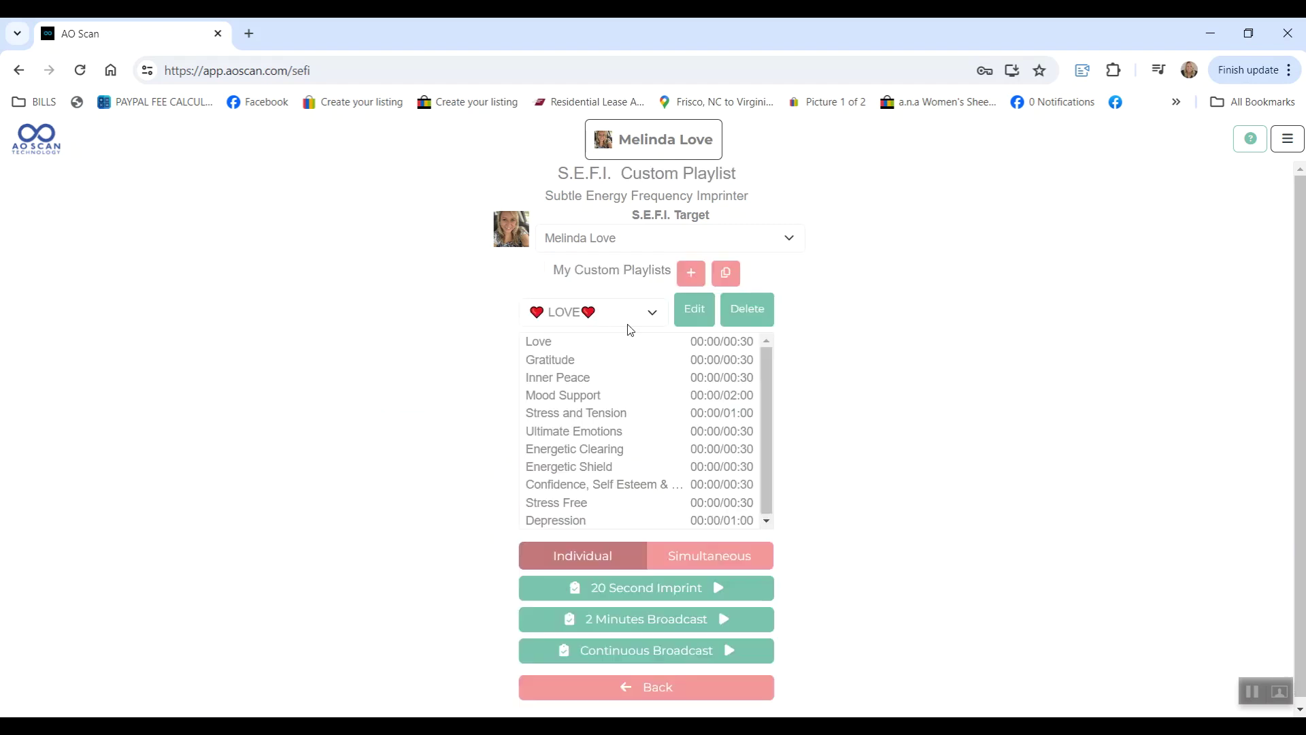
{"action": "left_click", "coordinate": [691, 281]}
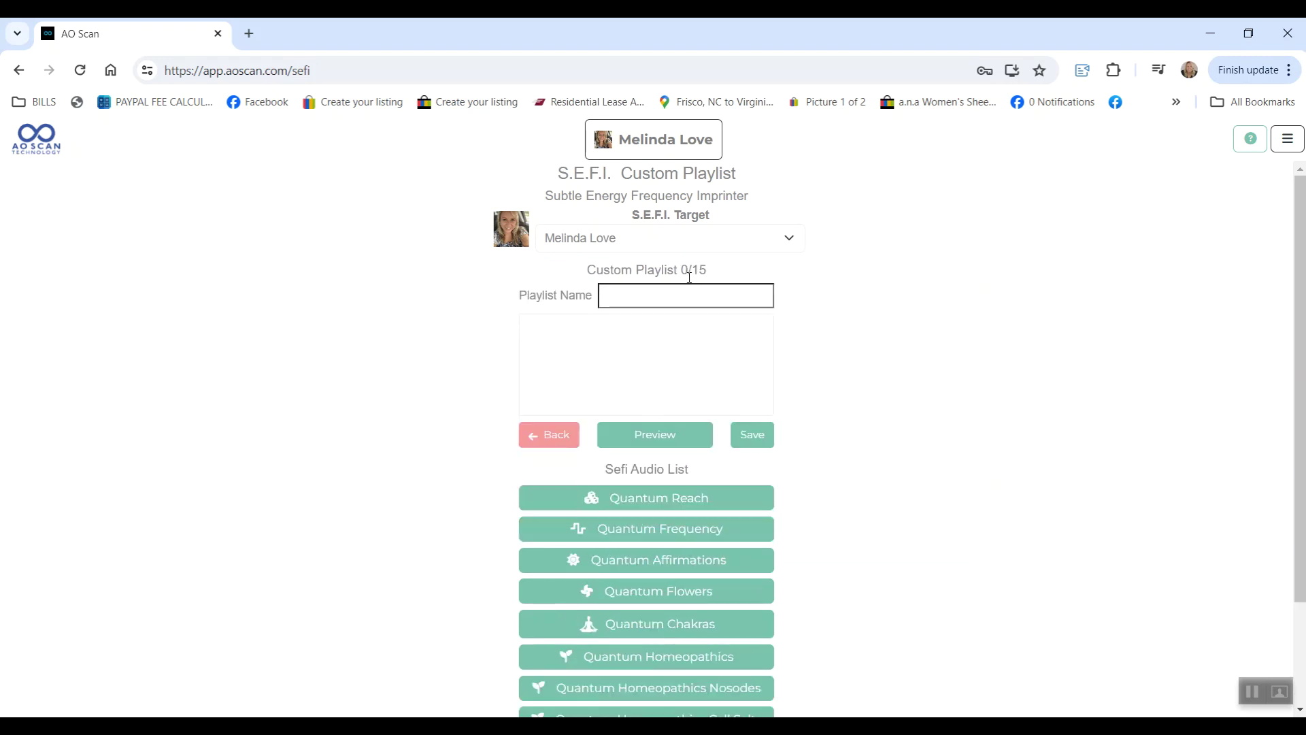
{"action": "left_click", "coordinate": [677, 293]}
{"action": "left_click", "coordinate": [1035, 417]}
Add Abundance, Wealth & Success, EMF Shield and Energetic Clearing from Quantum Reach to the playlist
{"action": "left_click", "coordinate": [769, 502]}
{"action": "scroll", "coordinate": [1137, 446], "scroll_direction": "down", "scroll_amount": 4}
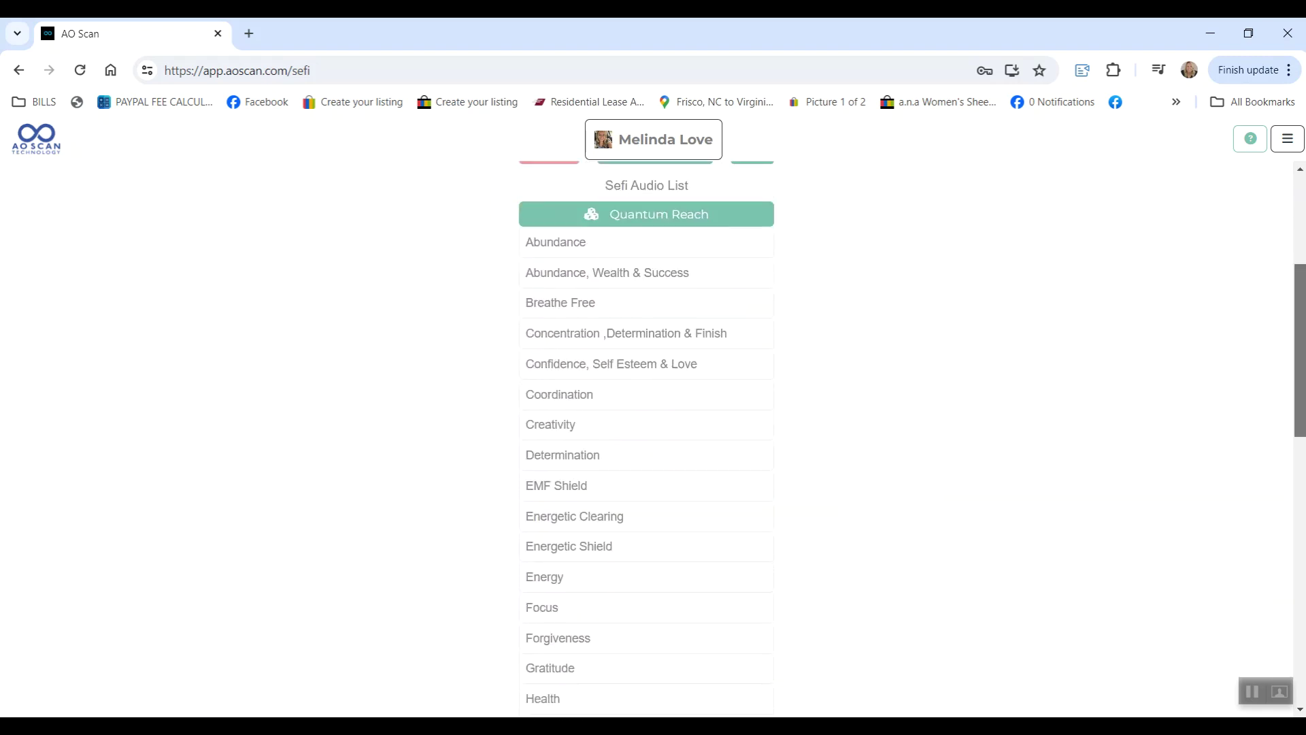
{"action": "scroll", "coordinate": [647, 436], "scroll_direction": "down", "scroll_amount": 9}
{"action": "scroll", "coordinate": [647, 435], "scroll_direction": "up", "scroll_amount": 4}
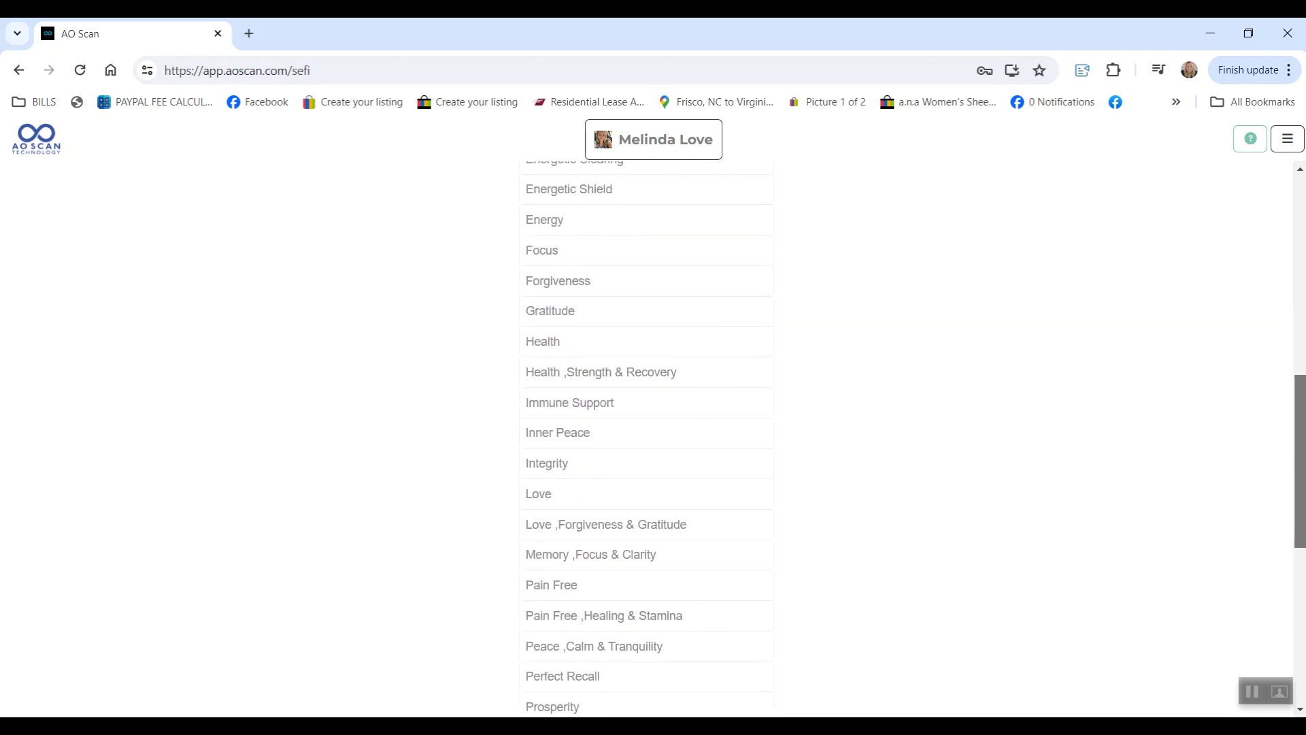
{"action": "scroll", "coordinate": [1288, 270], "scroll_direction": "up", "scroll_amount": 6}
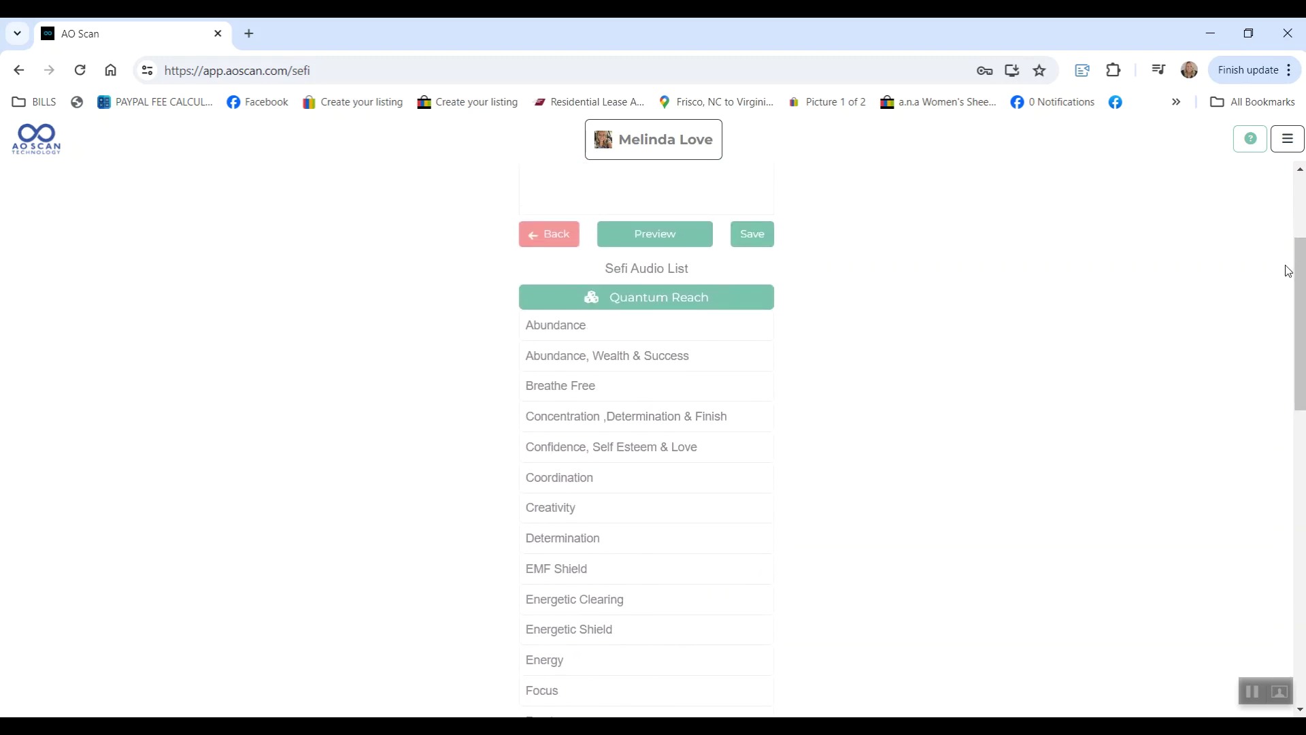
{"action": "left_click", "coordinate": [696, 361]}
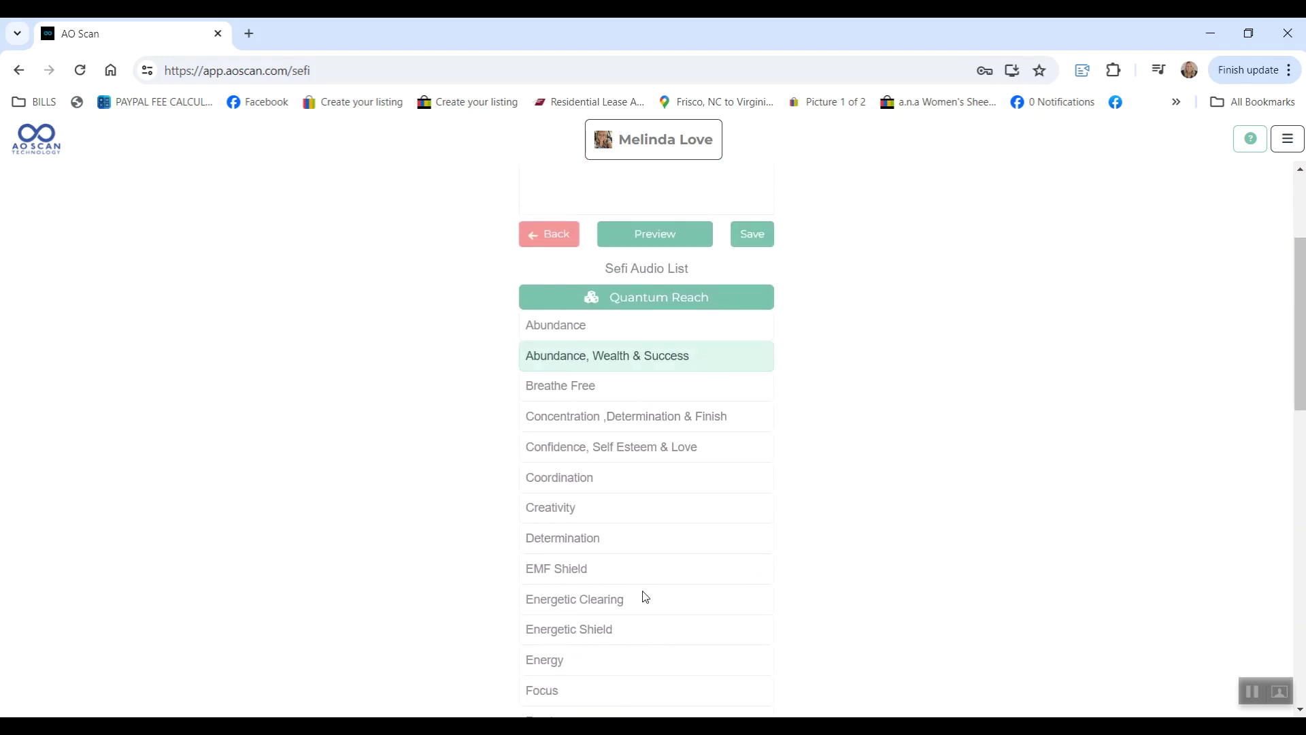
{"action": "left_click", "coordinate": [704, 579]}
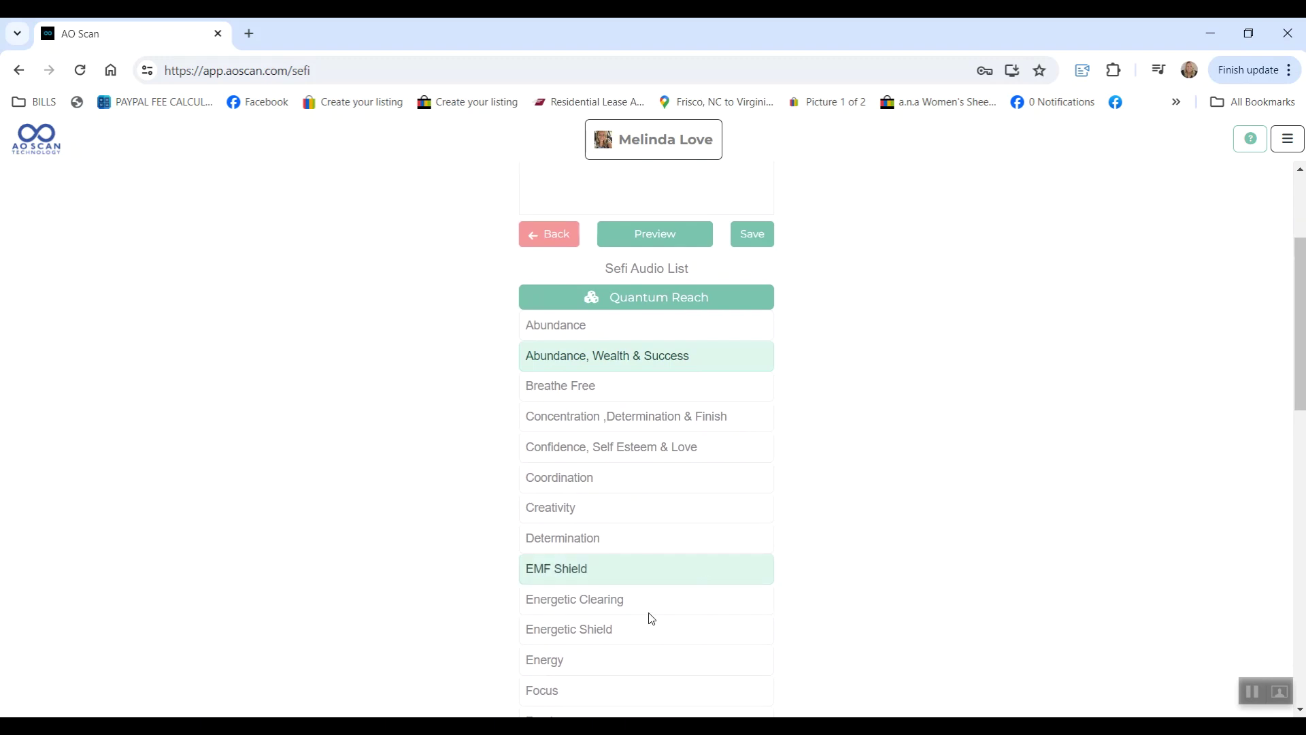
{"action": "left_click", "coordinate": [622, 602]}
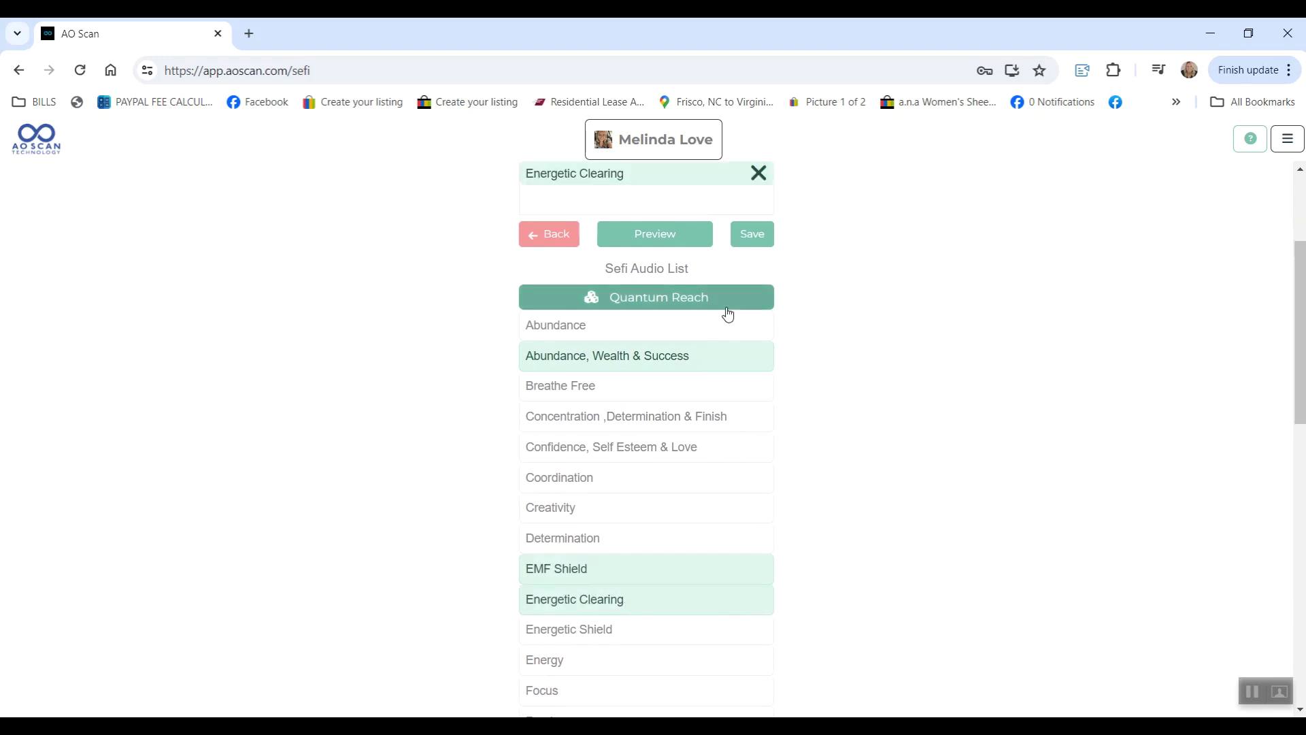
{"action": "left_click", "coordinate": [725, 311]}
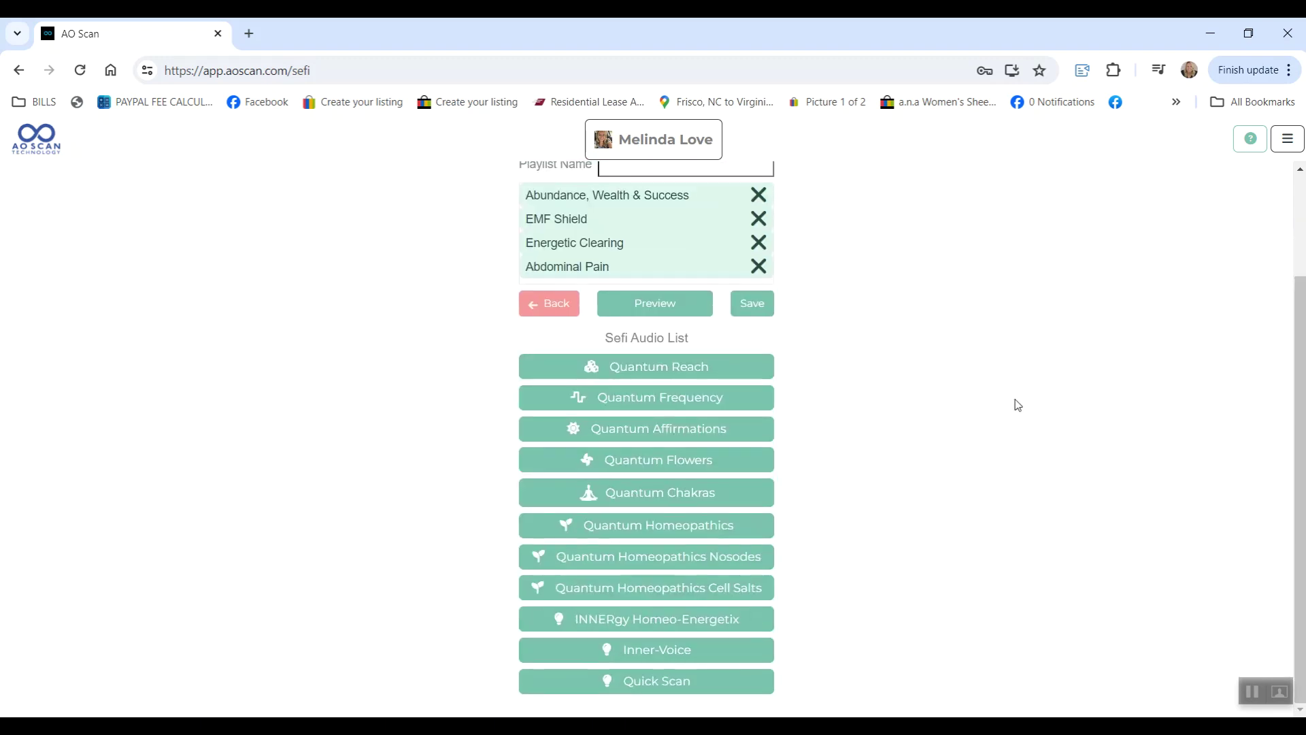
Add Abdominal Pain, Antibiotic - General, Arthritis and Cleans Blood Plasma from Quantum Frequency to the playlist
{"action": "left_click", "coordinate": [693, 402]}
{"action": "scroll", "coordinate": [727, 411], "scroll_direction": "down", "scroll_amount": 1}
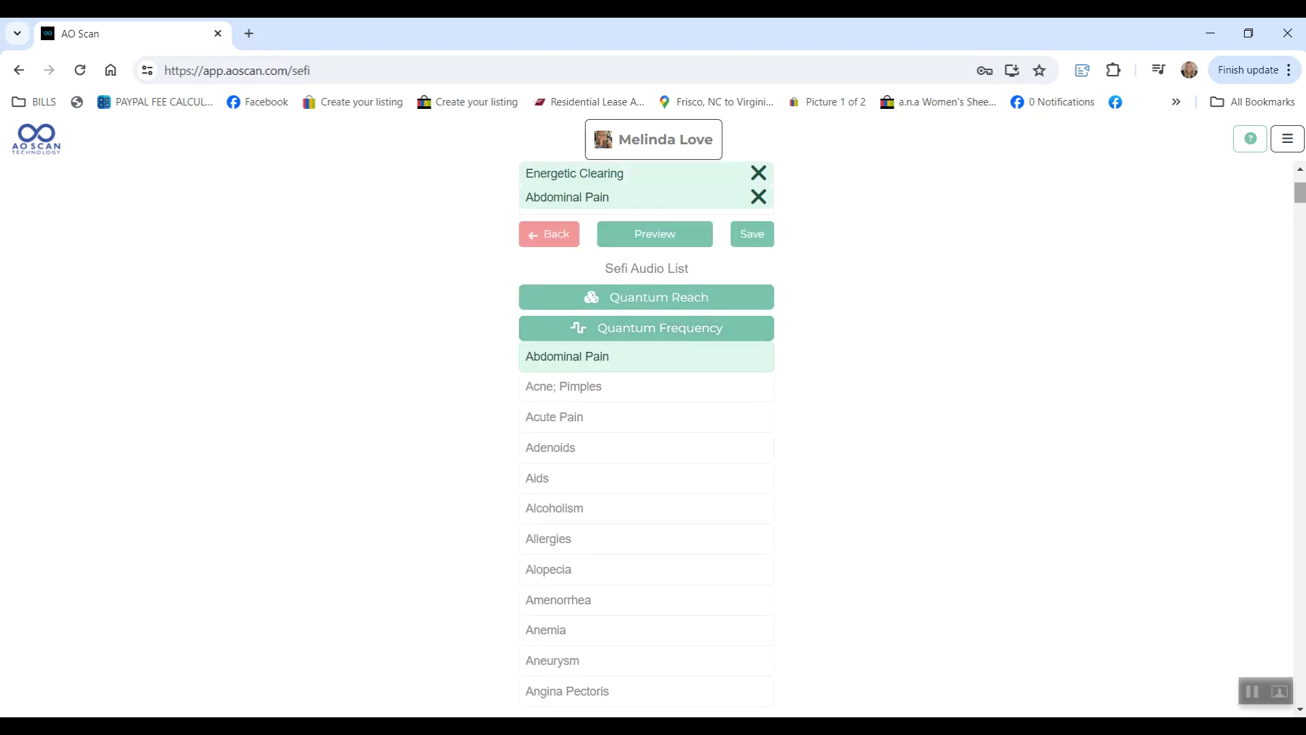
{"action": "left_click_drag", "start_coordinate": [1302, 201], "coordinate": [1302, 218]}
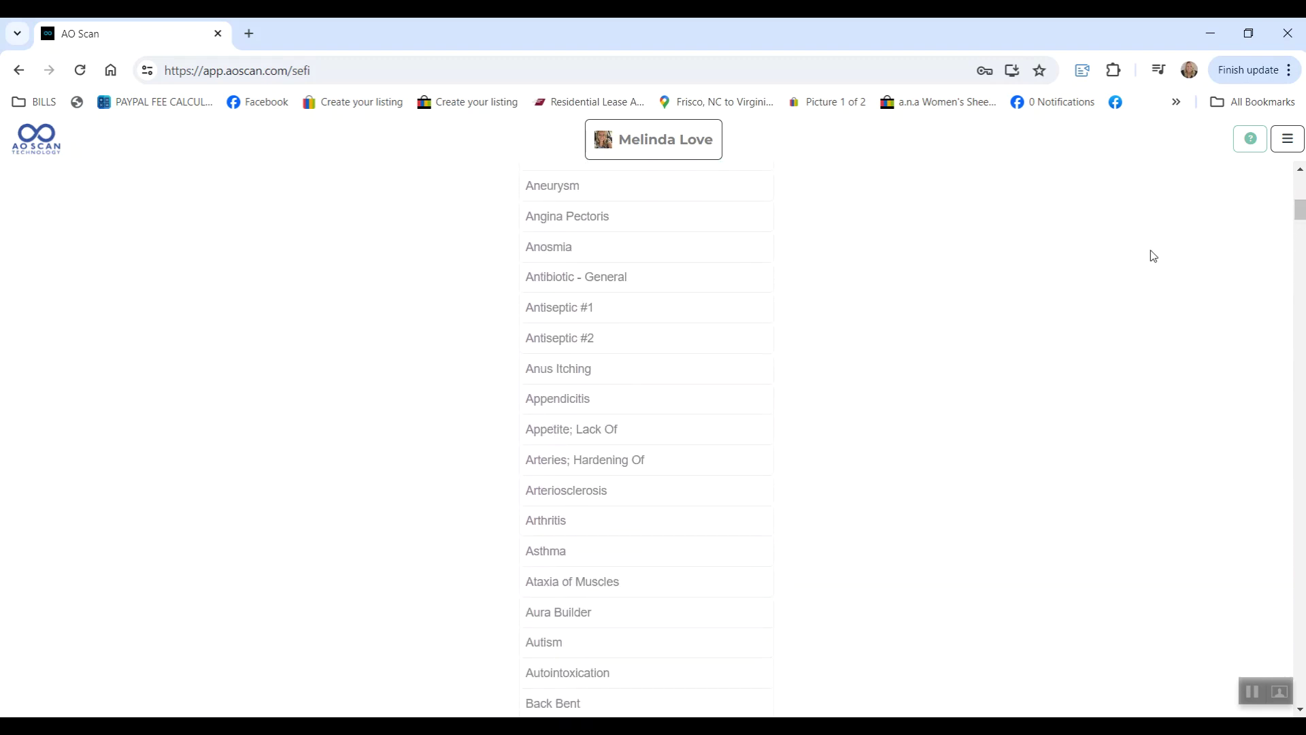
{"action": "left_click", "coordinate": [667, 287]}
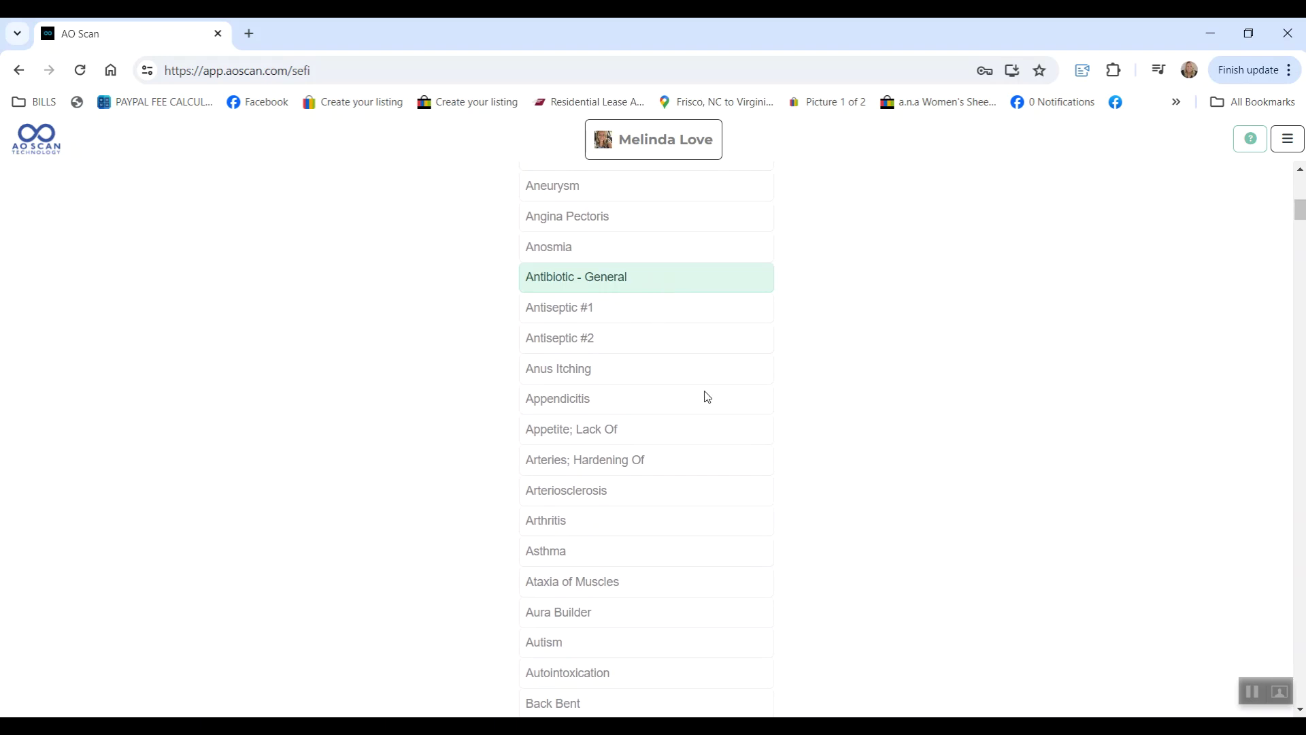
{"action": "left_click", "coordinate": [644, 532]}
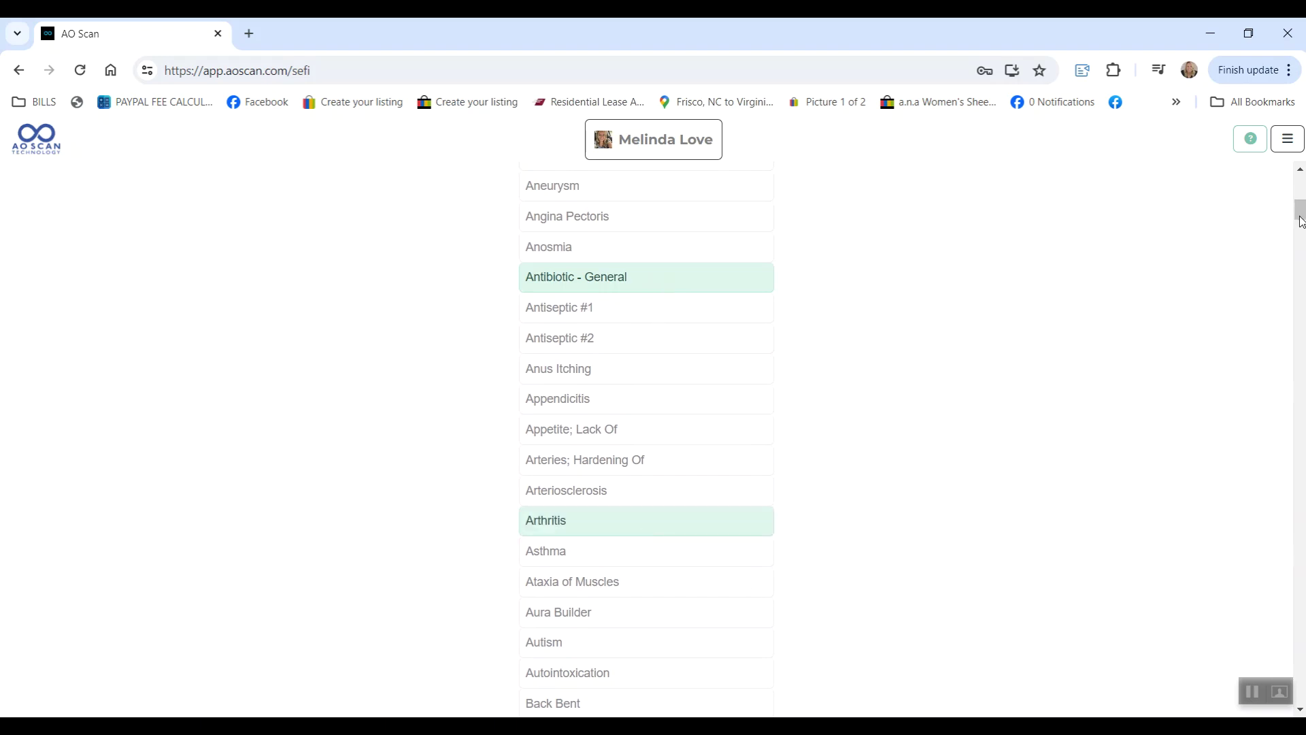
{"action": "left_click_drag", "start_coordinate": [1301, 217], "coordinate": [1302, 279]}
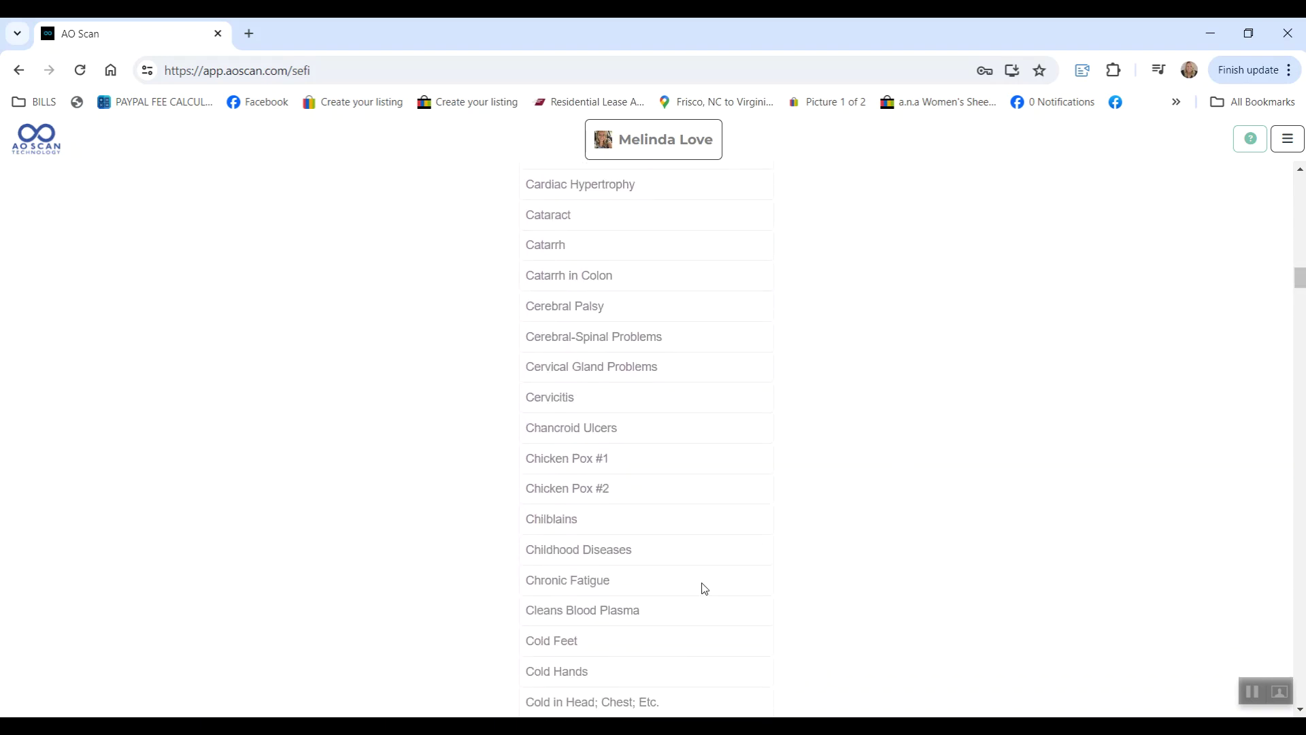
{"action": "left_click", "coordinate": [654, 611]}
Collapse the frequency list, name the custom playlist Hi and save it
{"action": "scroll", "coordinate": [708, 344], "scroll_direction": "up", "scroll_amount": 20}
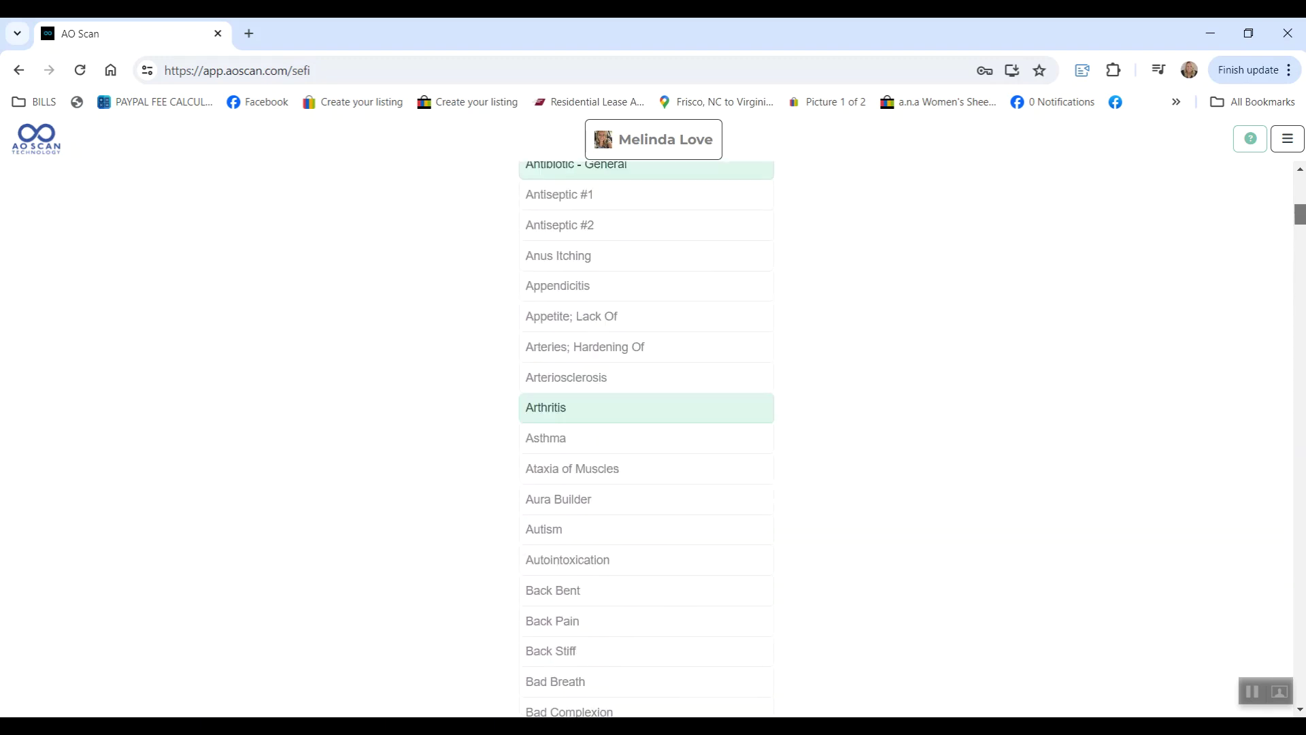
{"action": "left_click", "coordinate": [709, 333]}
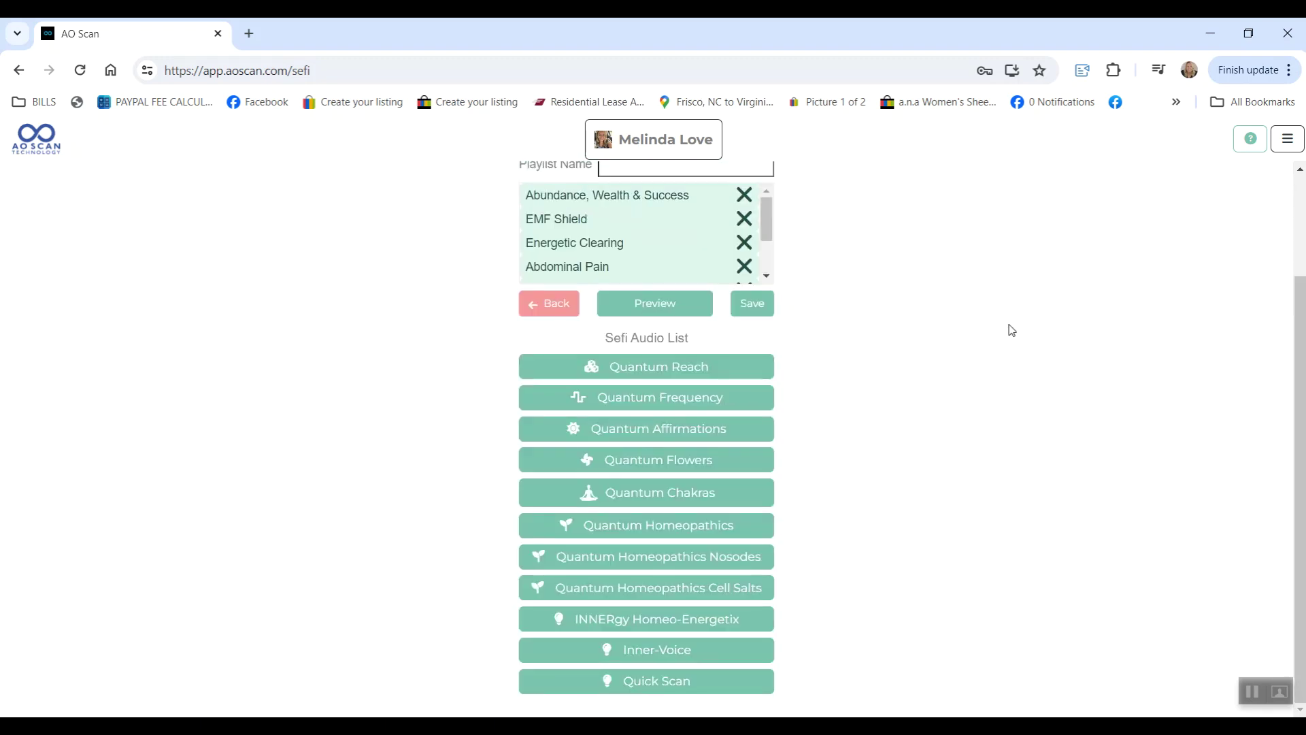
{"action": "scroll", "coordinate": [802, 303], "scroll_direction": "up", "scroll_amount": 3}
{"action": "left_click", "coordinate": [756, 413]}
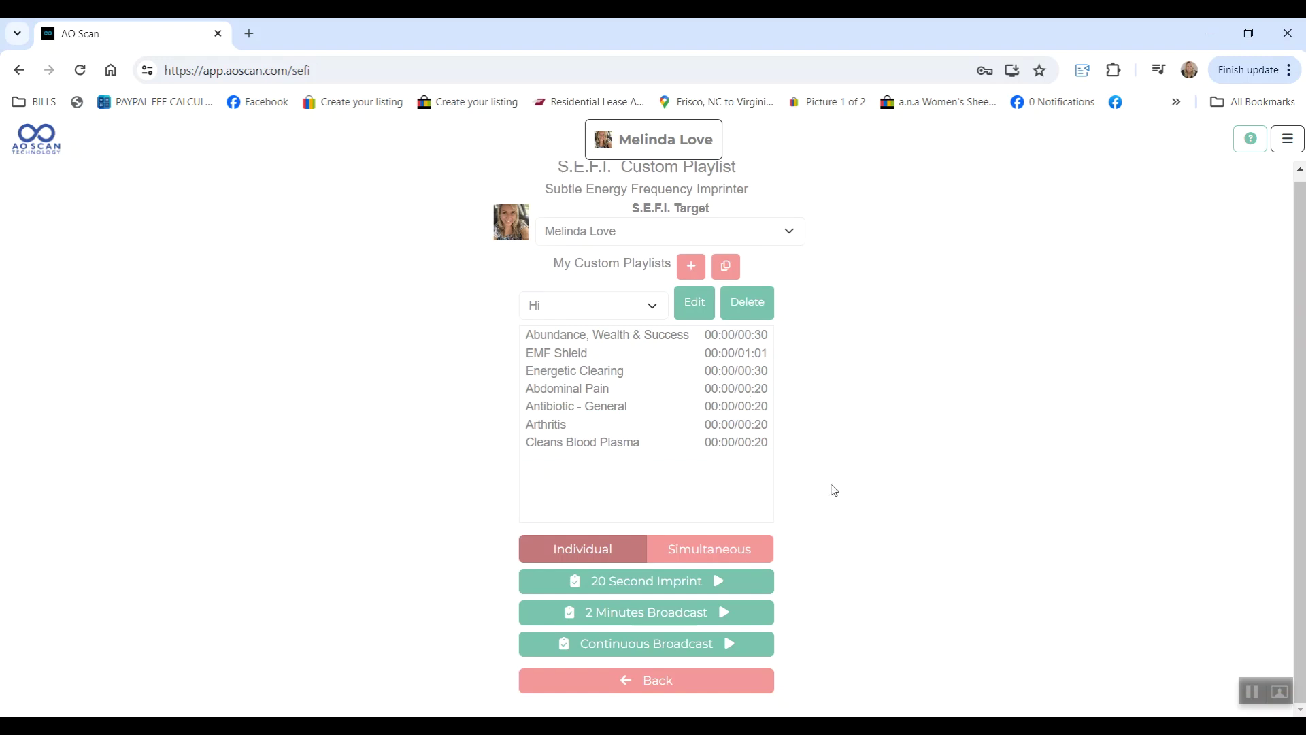
Start a continuous broadcast of the Hi playlist and review the list of available S.E.F.I. targets
{"action": "left_click", "coordinate": [730, 646]}
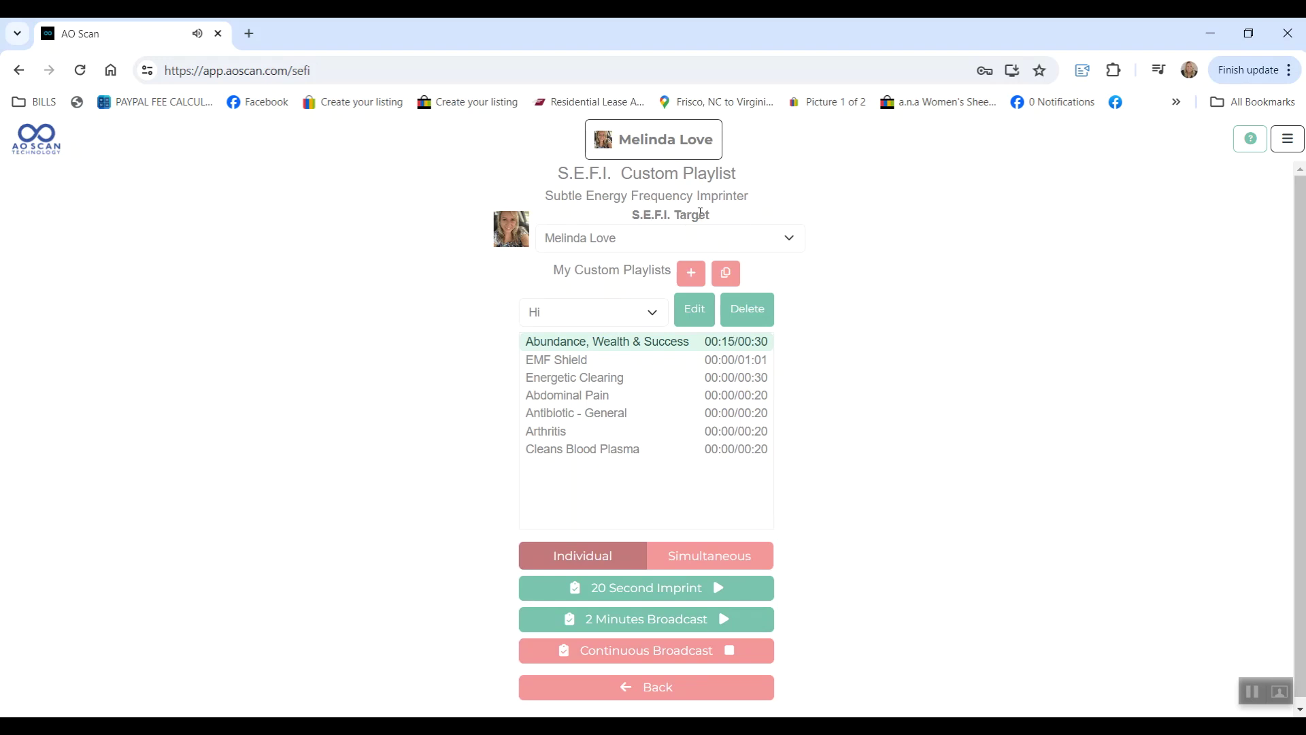
{"action": "left_click", "coordinate": [799, 247]}
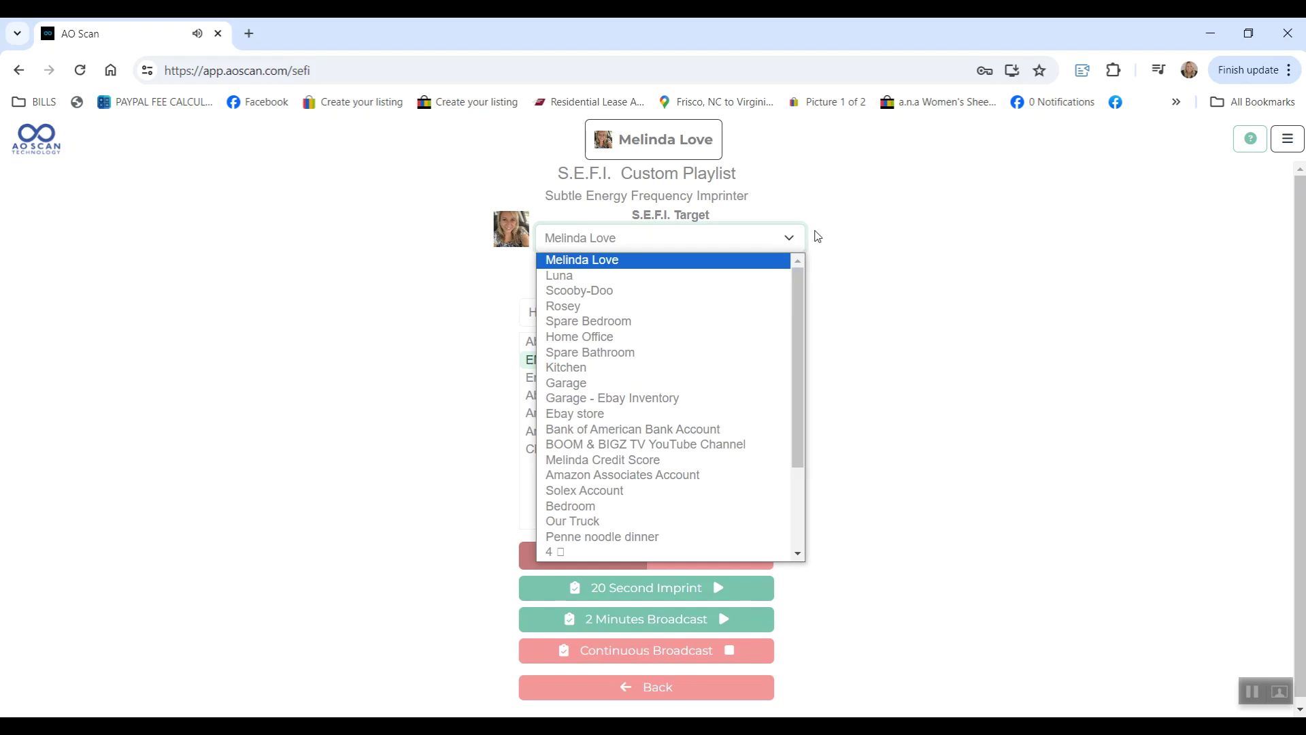
{"action": "left_click", "coordinate": [890, 338]}
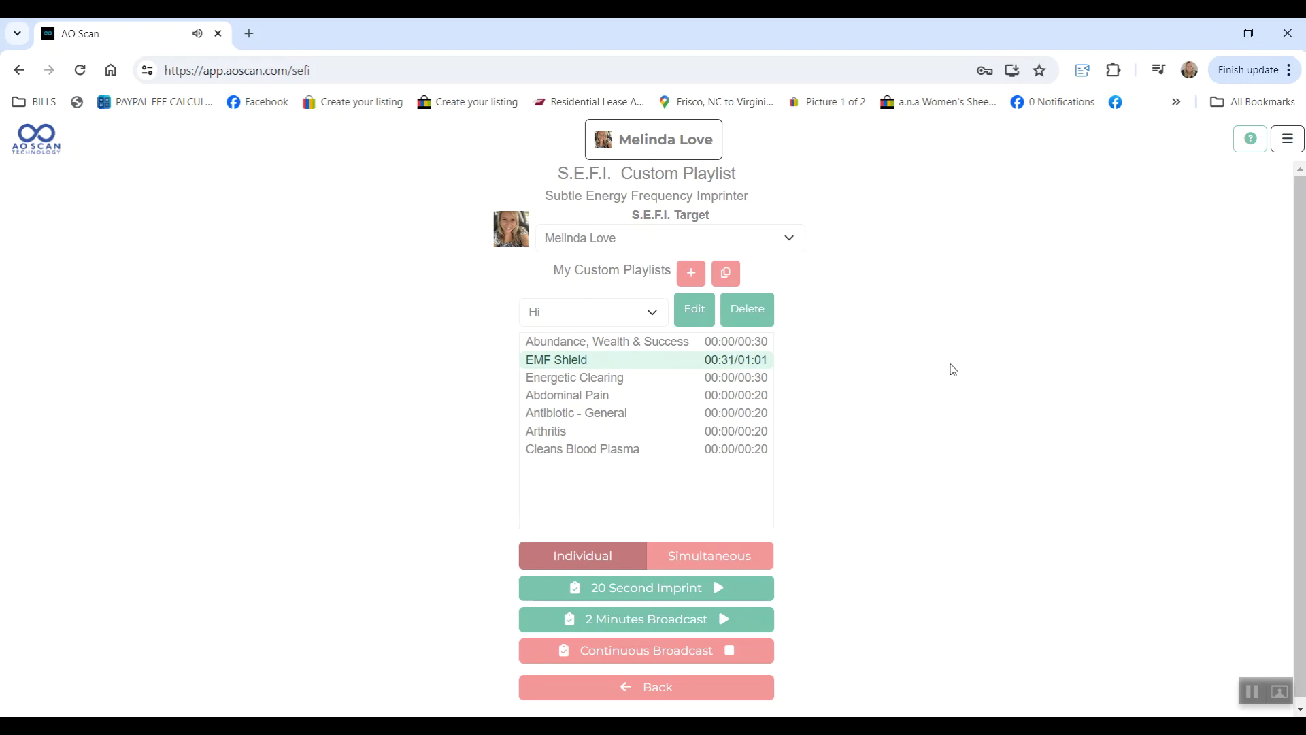
Open a blank new-pet form in the client's Pets & Animals list and return to the home page without filling it in
{"action": "left_click", "coordinate": [667, 151]}
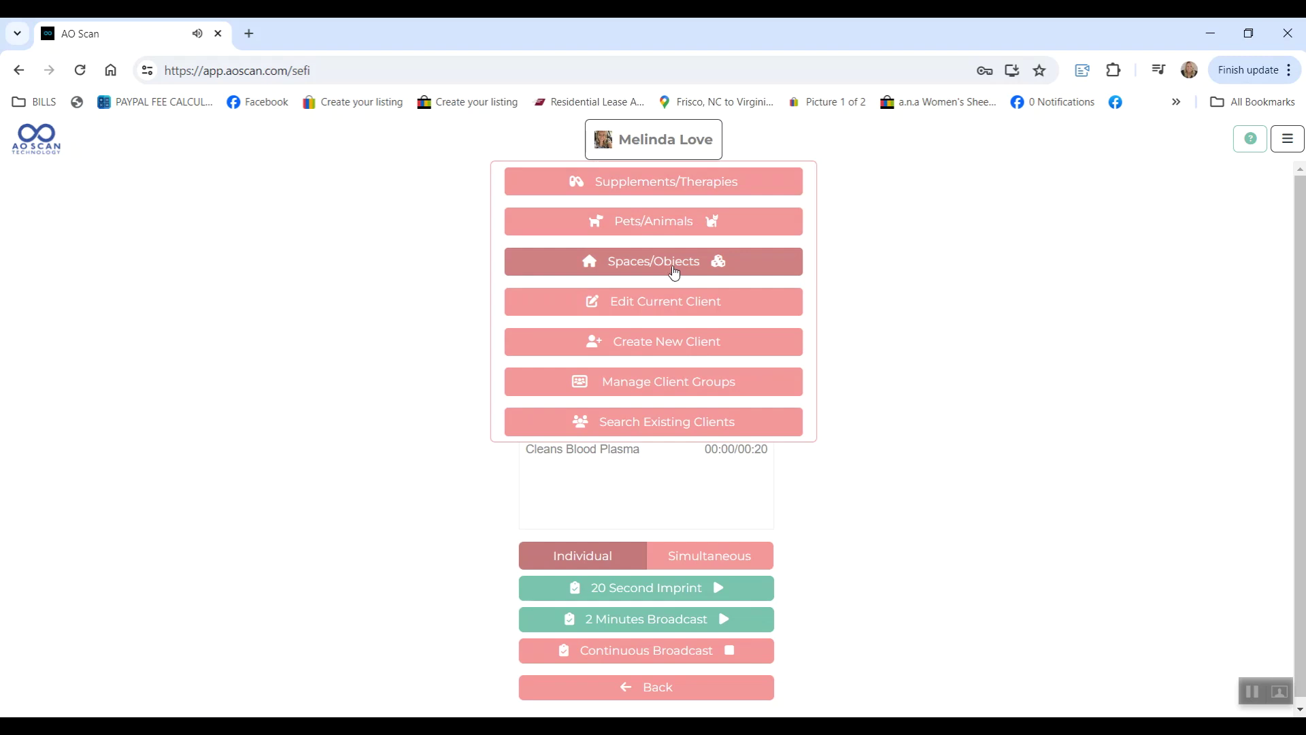
{"action": "left_click", "coordinate": [675, 236]}
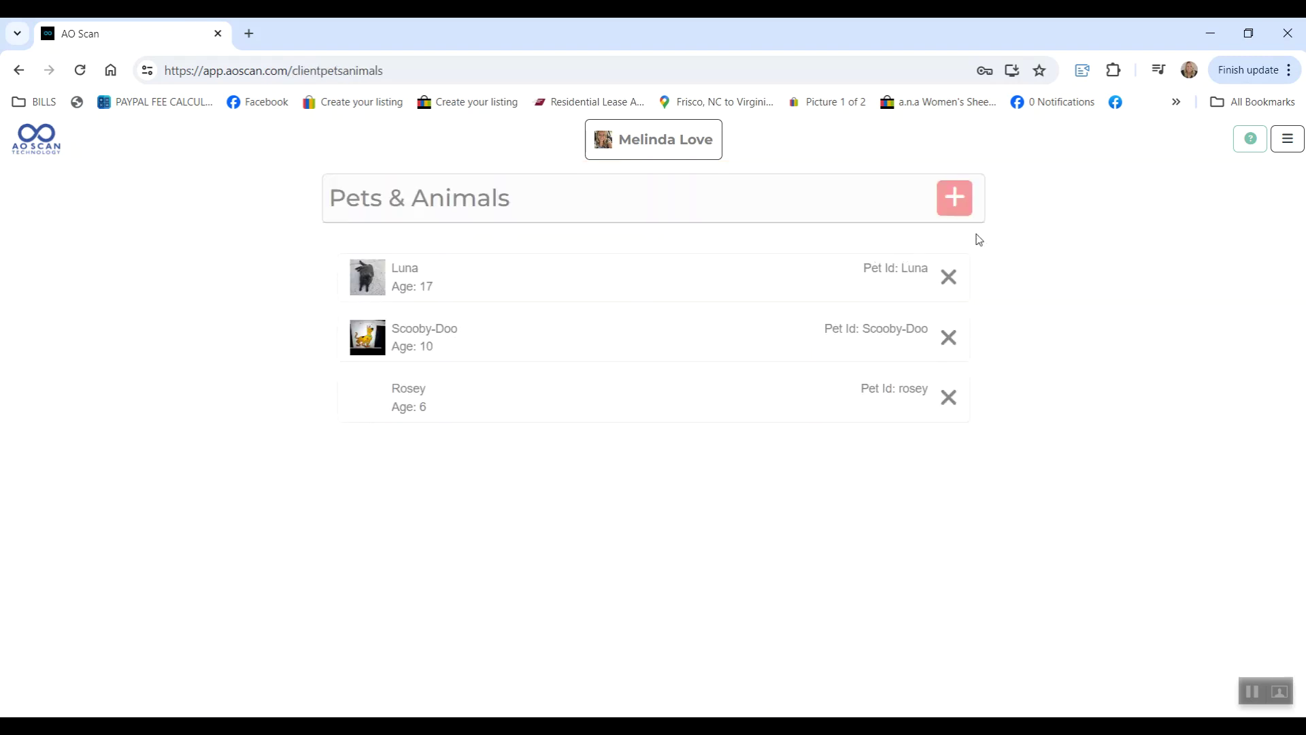
{"action": "left_click", "coordinate": [956, 199]}
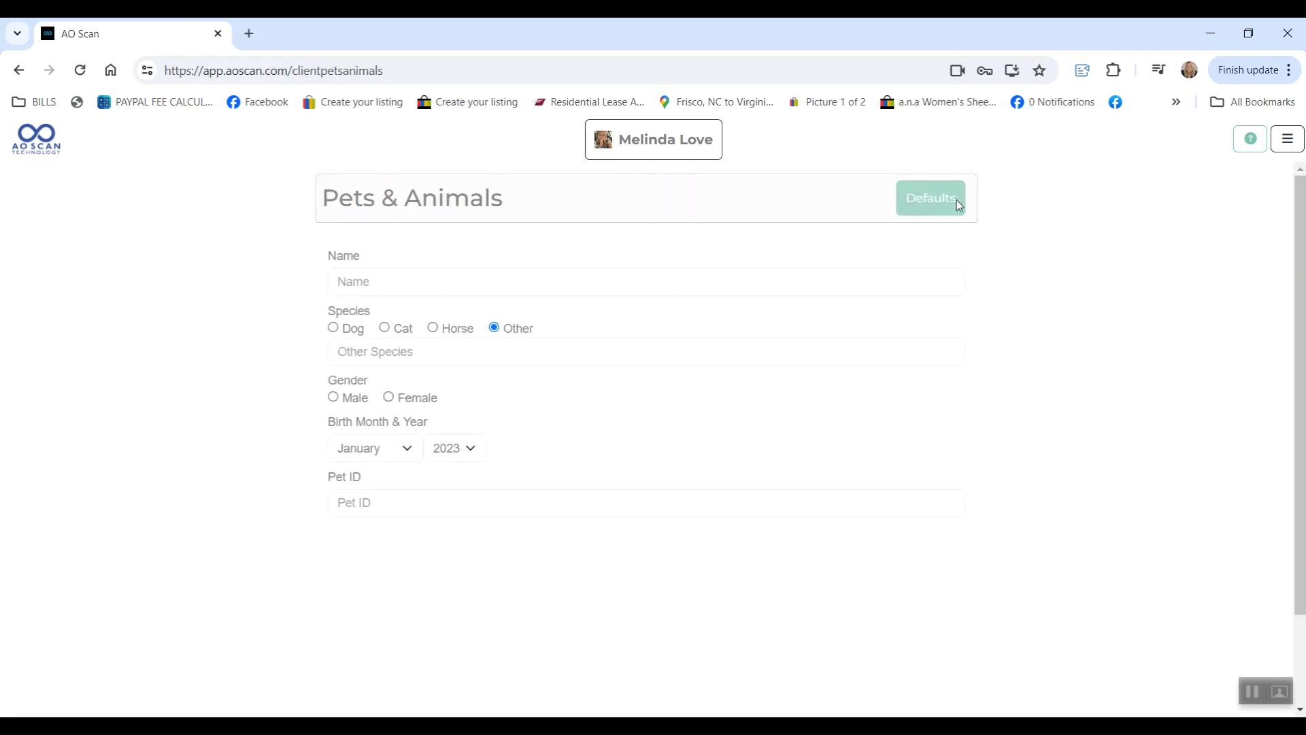
{"action": "left_click", "coordinate": [377, 281]}
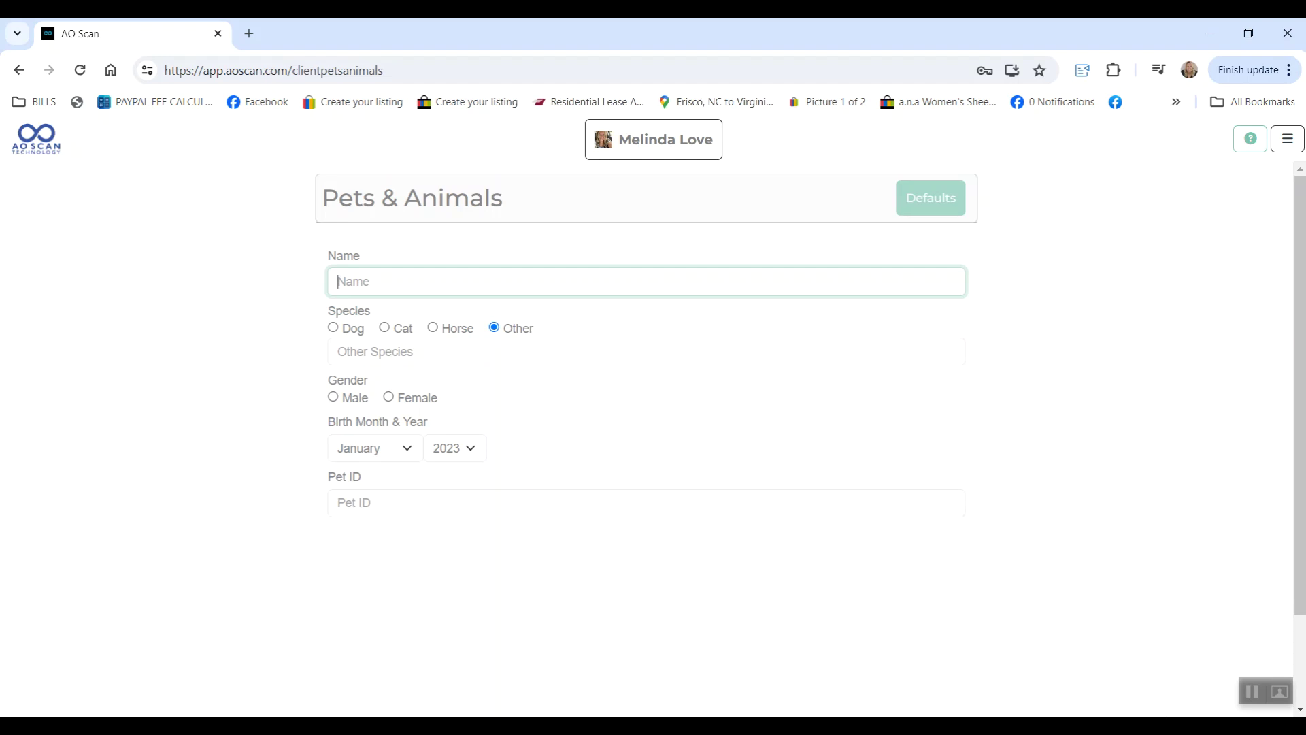
{"action": "key", "text": "alt+Left"}
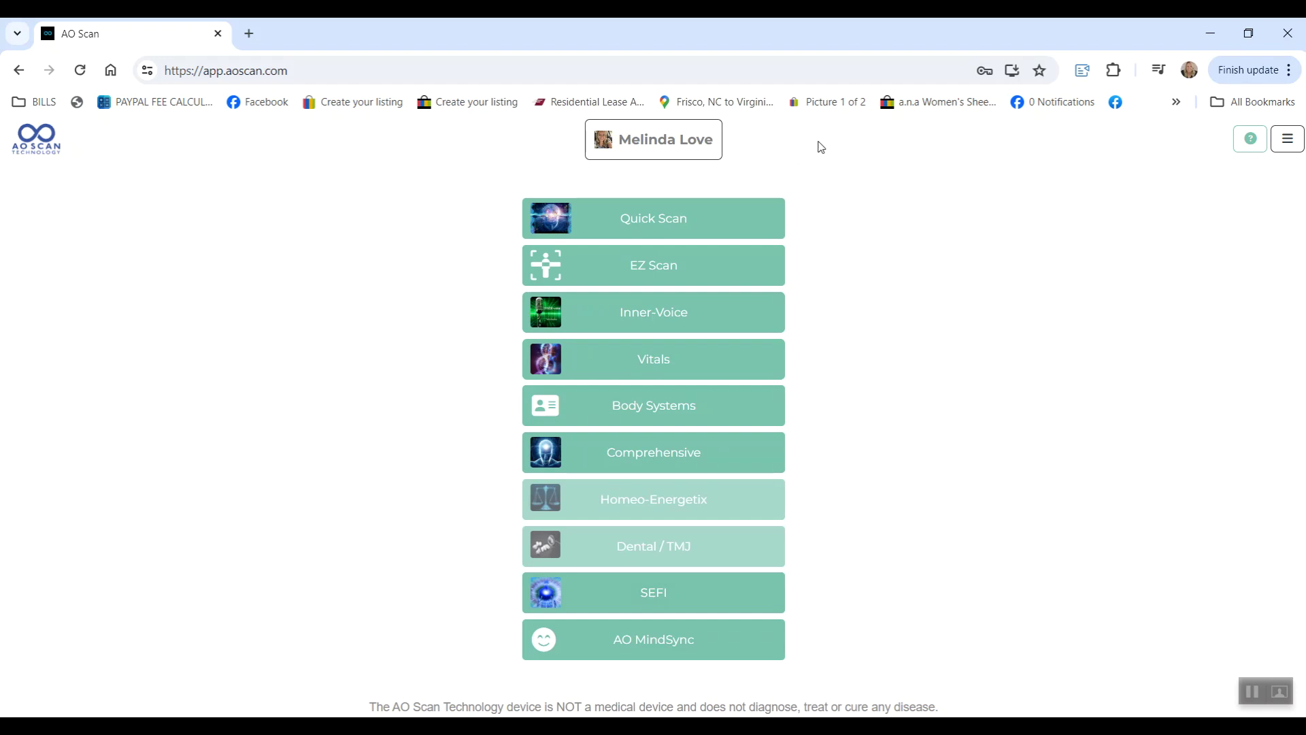
Run a Vitals scan with Cat - Luna as the scan target and run the frequency optimization
{"action": "left_click", "coordinate": [701, 362]}
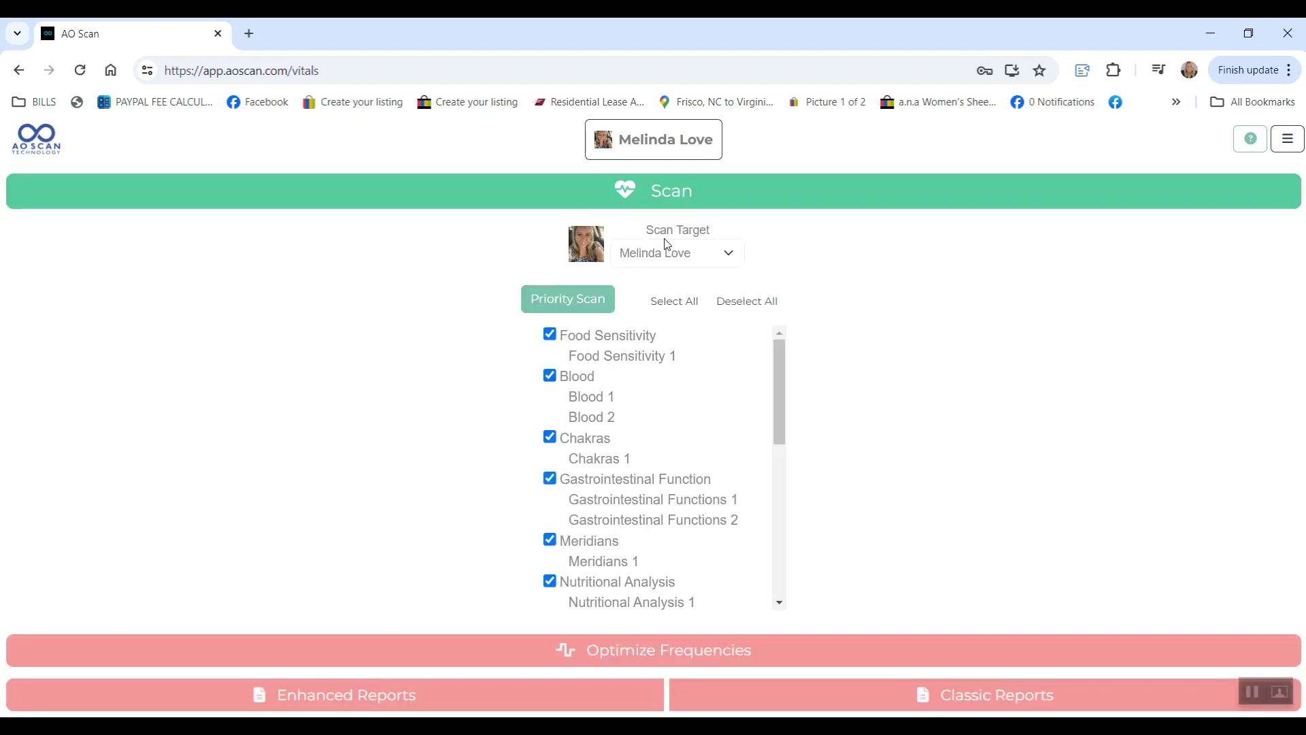
{"action": "left_click", "coordinate": [729, 260]}
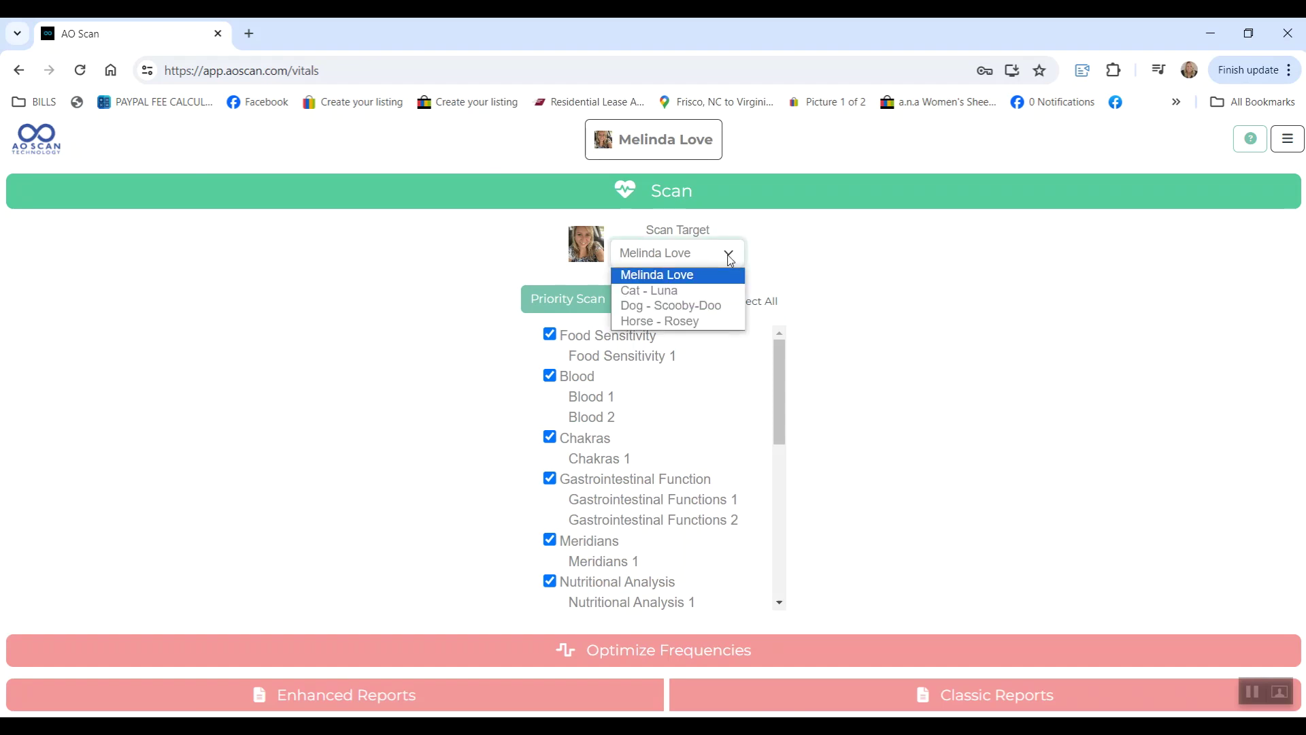
{"action": "left_click", "coordinate": [729, 290]}
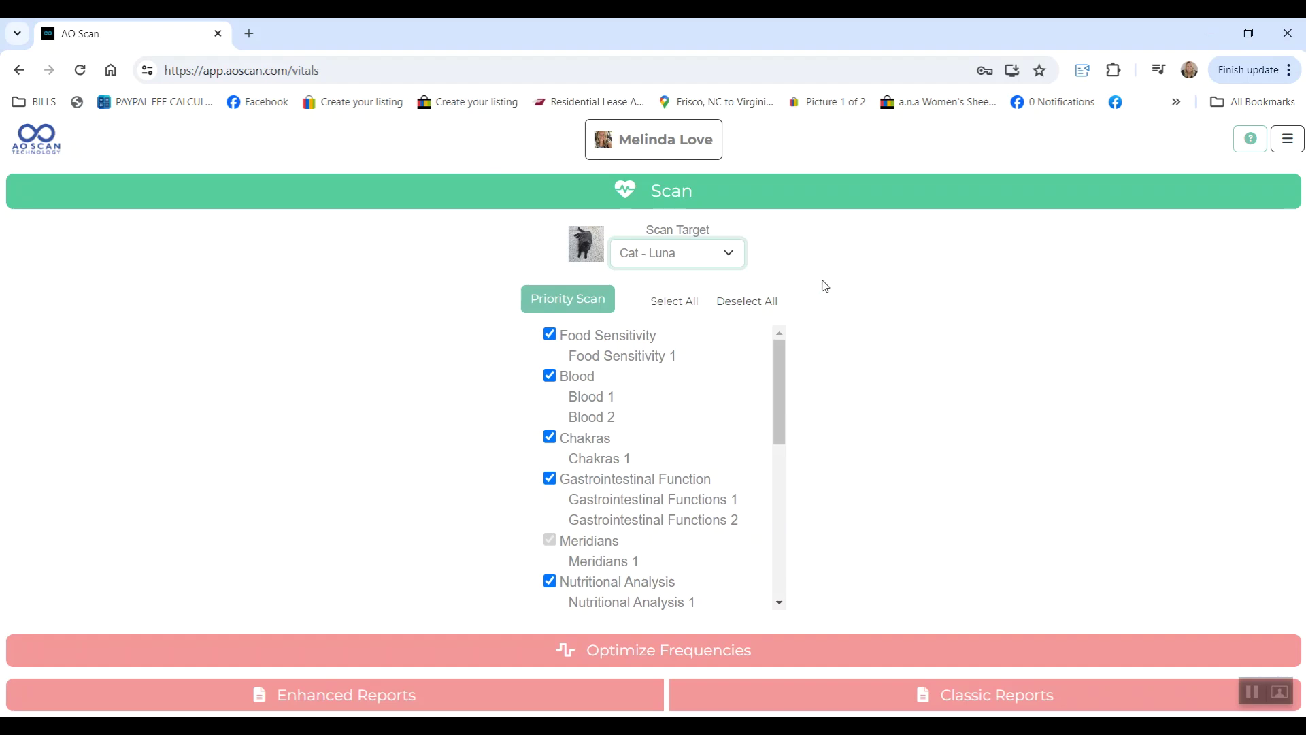
{"action": "left_click", "coordinate": [746, 203]}
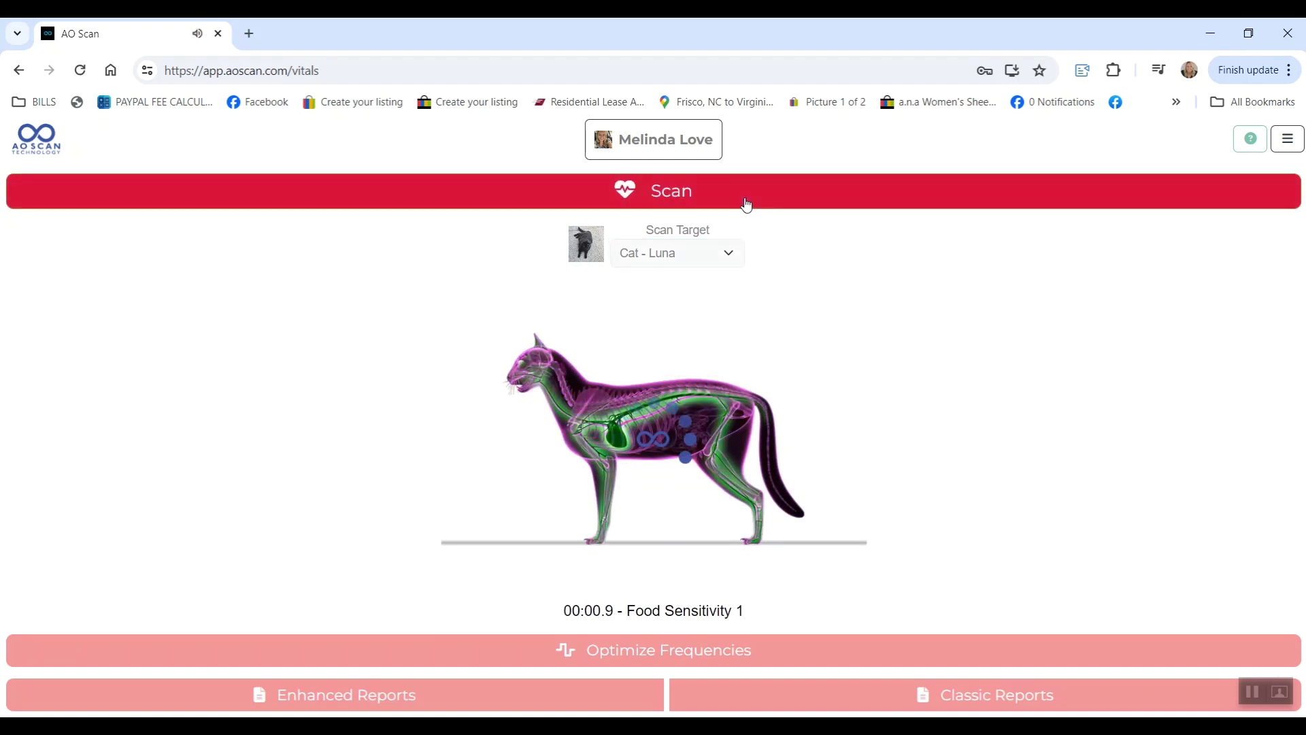
{"action": "left_click", "coordinate": [746, 203]}
{"action": "left_click", "coordinate": [746, 661]}
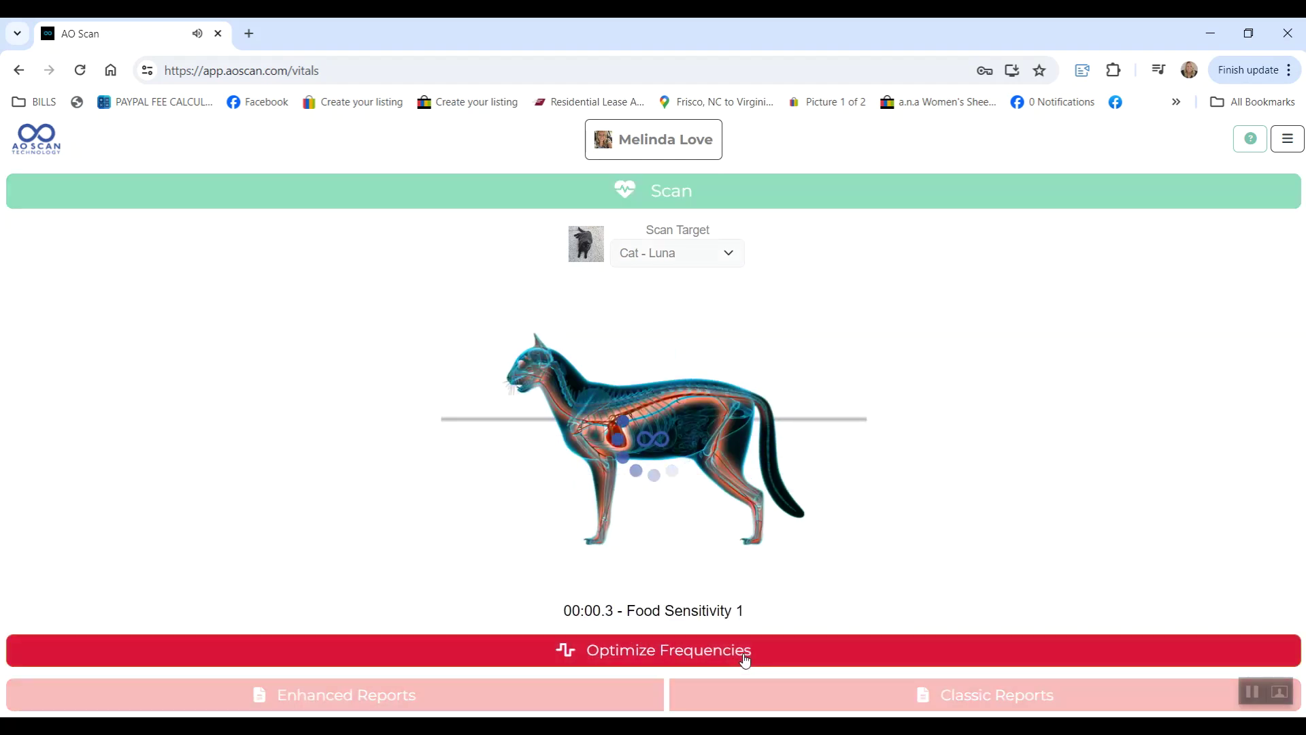
{"action": "left_click", "coordinate": [746, 661]}
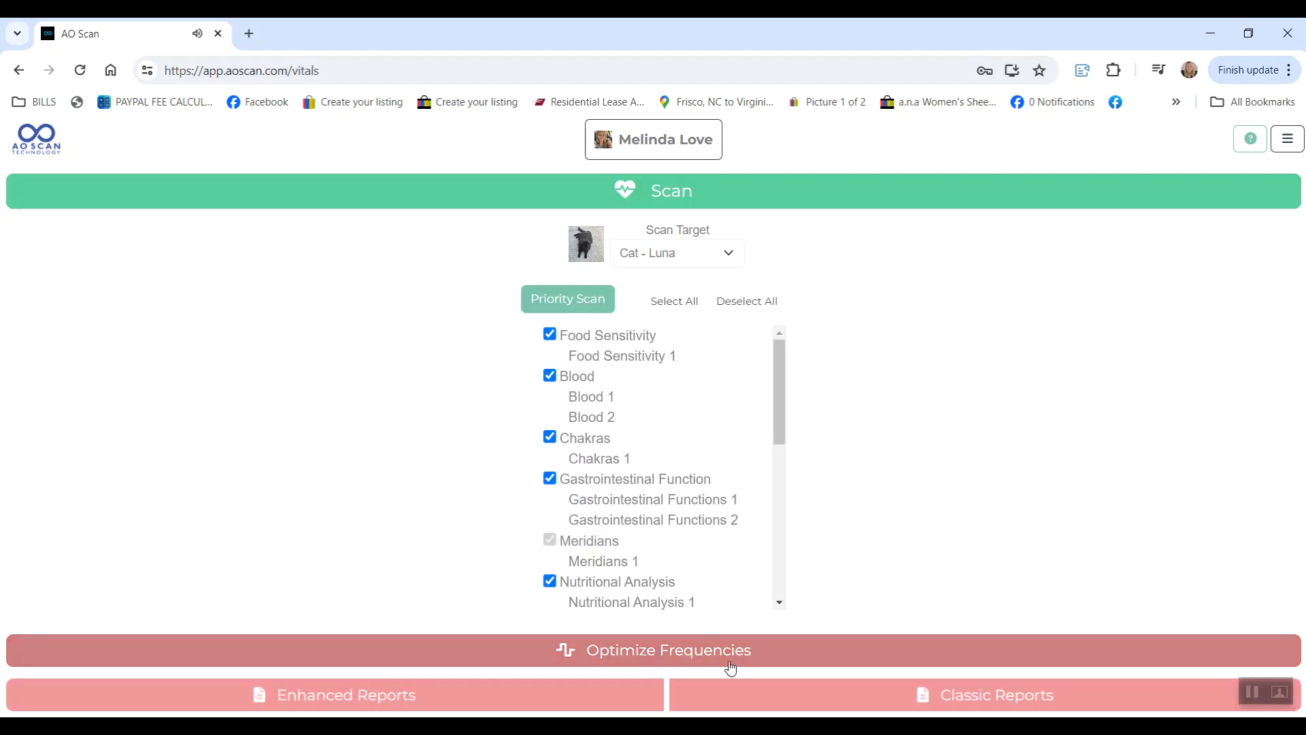
Review the classic Vitals report for Luna and play the Balancing Harmonics, stopping them after a short while
{"action": "left_click", "coordinate": [1058, 708]}
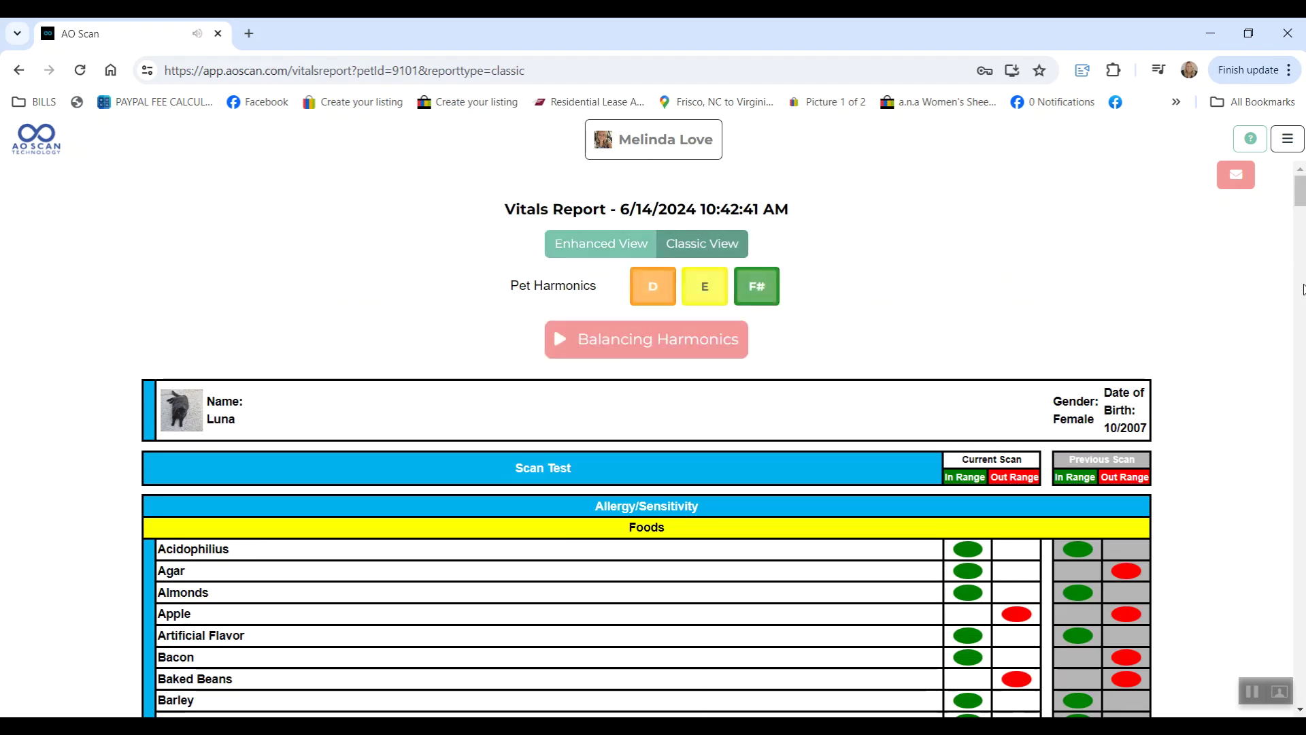
{"action": "scroll", "coordinate": [1175, 233], "scroll_direction": "down", "scroll_amount": 3}
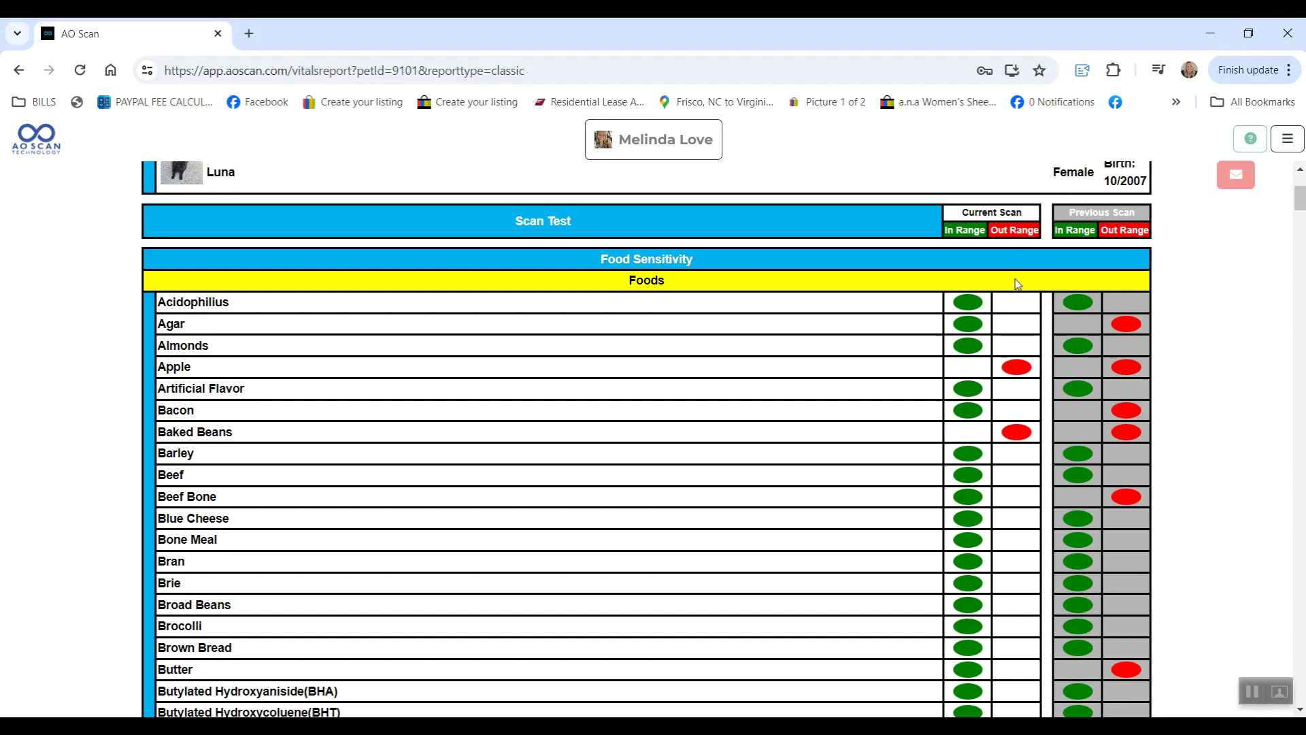
{"action": "left_click_drag", "start_coordinate": [1301, 212], "coordinate": [1291, 130]}
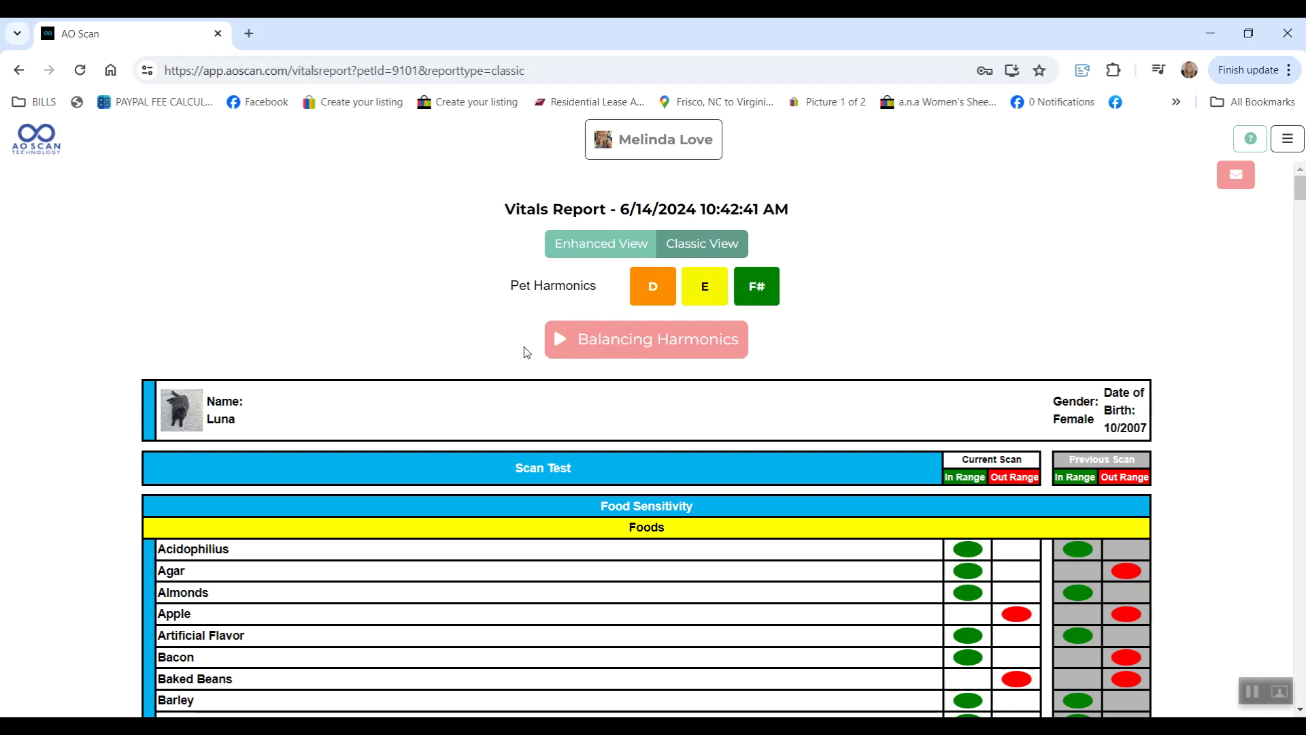
{"action": "left_click", "coordinate": [560, 346]}
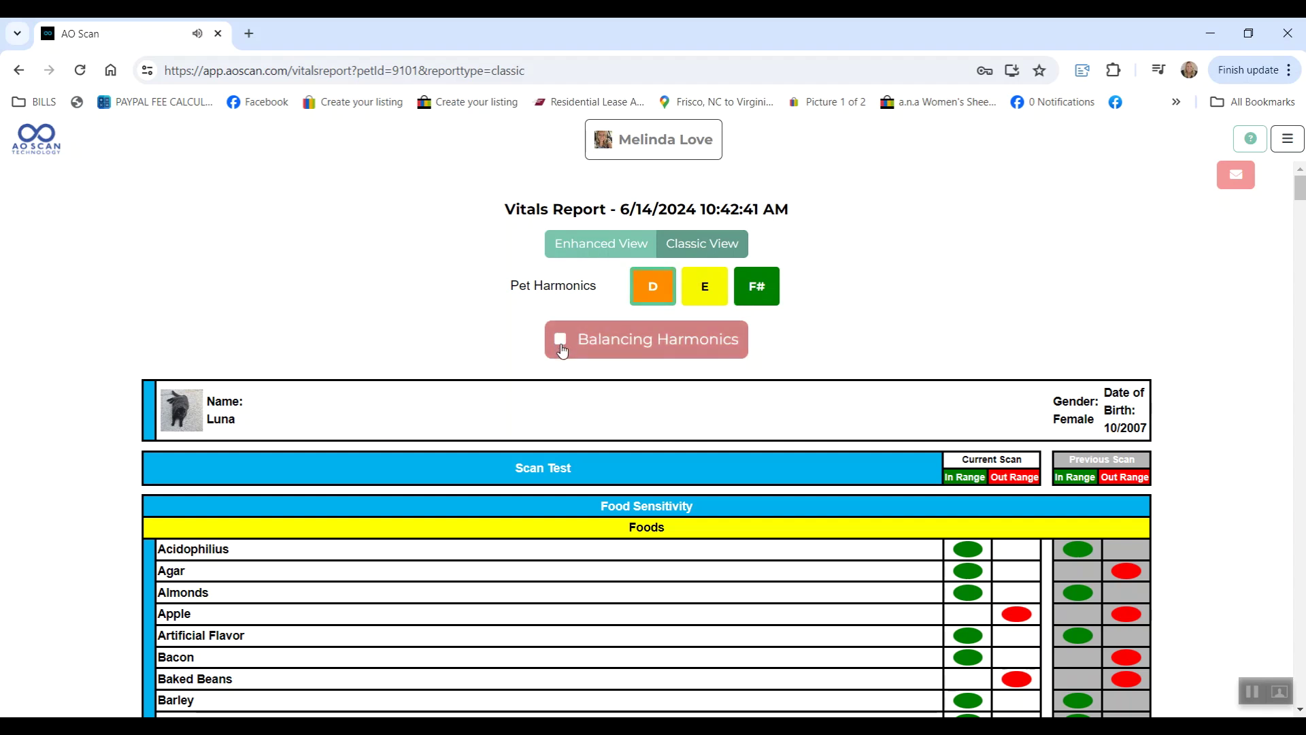
{"action": "left_click", "coordinate": [561, 347]}
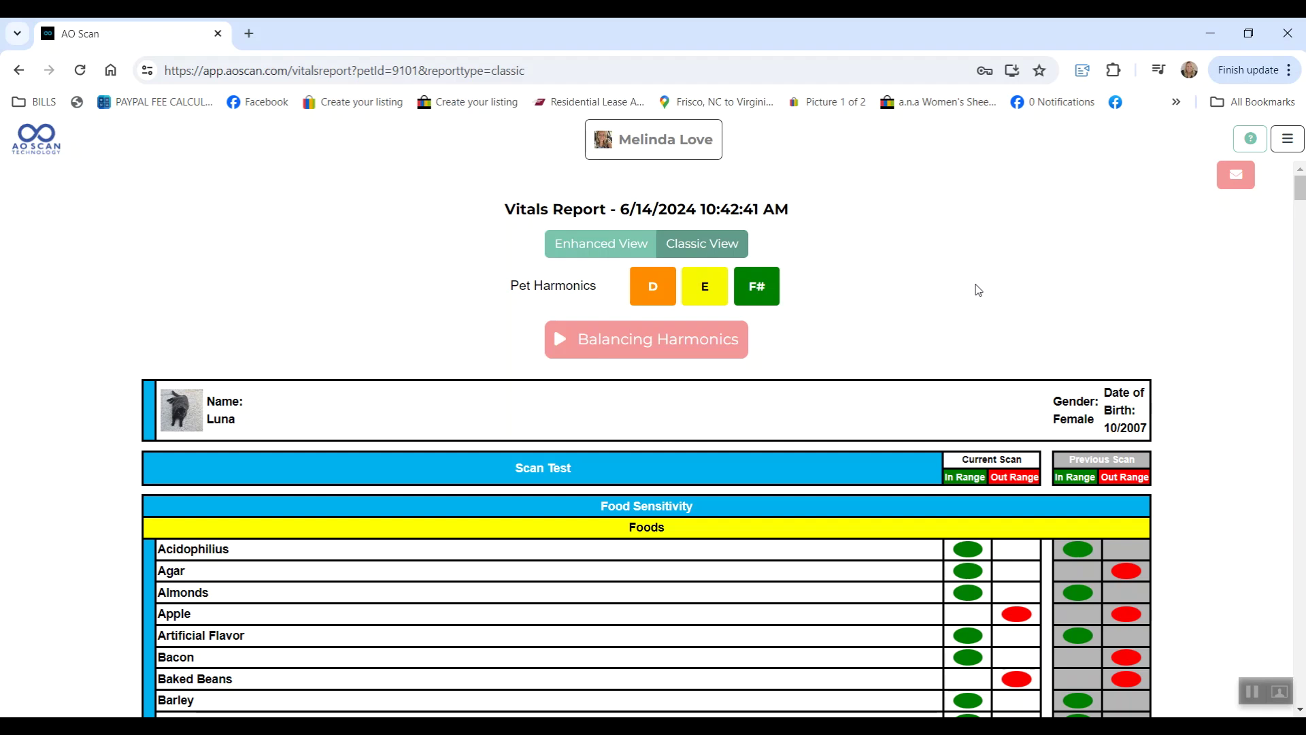
Set Luna as the S.E.F.I. target on the SEFI custom playlist page and look over the client options
{"action": "key", "text": "alt+Left"}
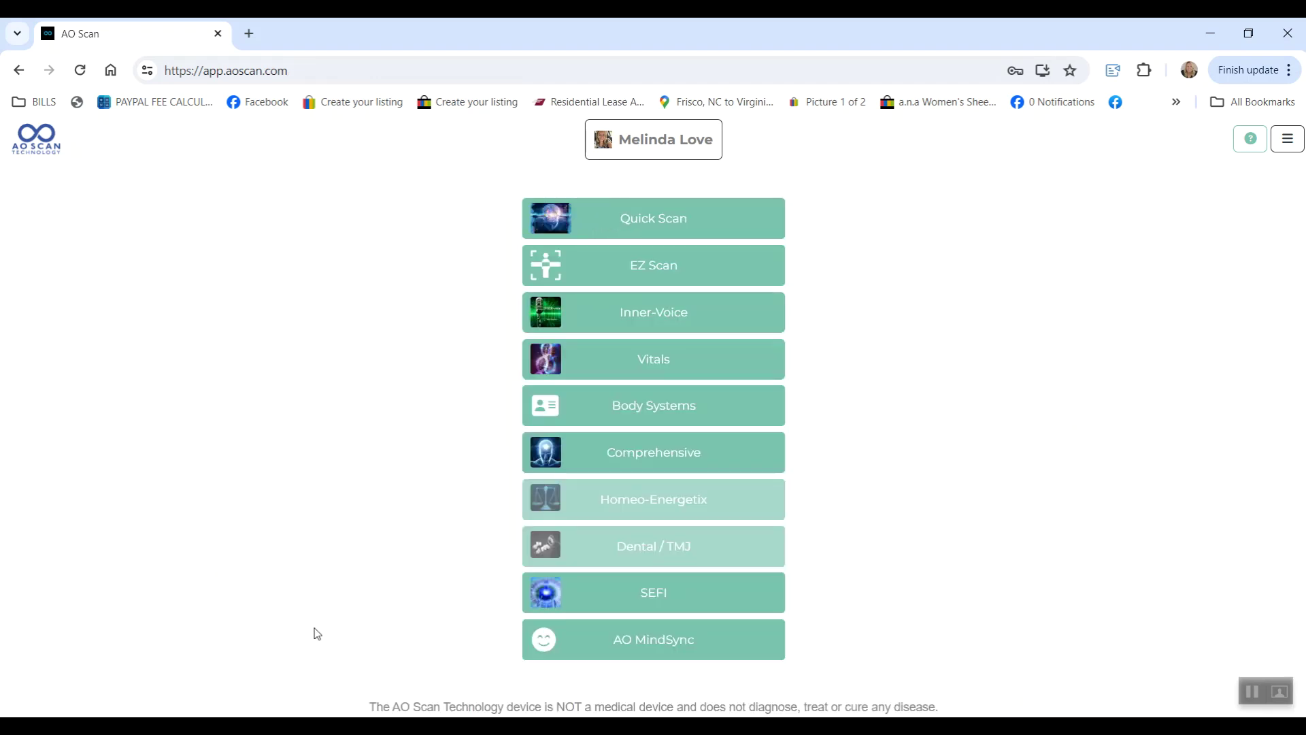
{"action": "left_click", "coordinate": [640, 602]}
{"action": "left_click", "coordinate": [677, 327]}
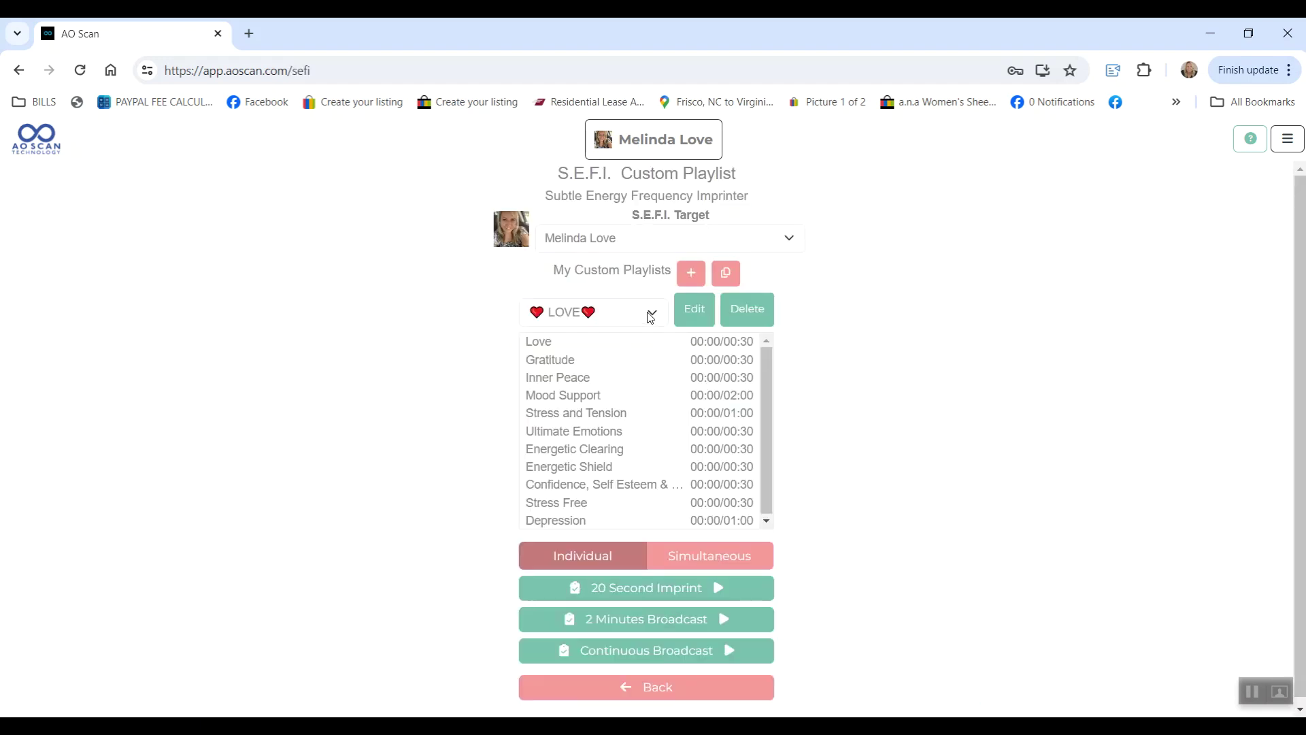
{"action": "left_click", "coordinate": [783, 240]}
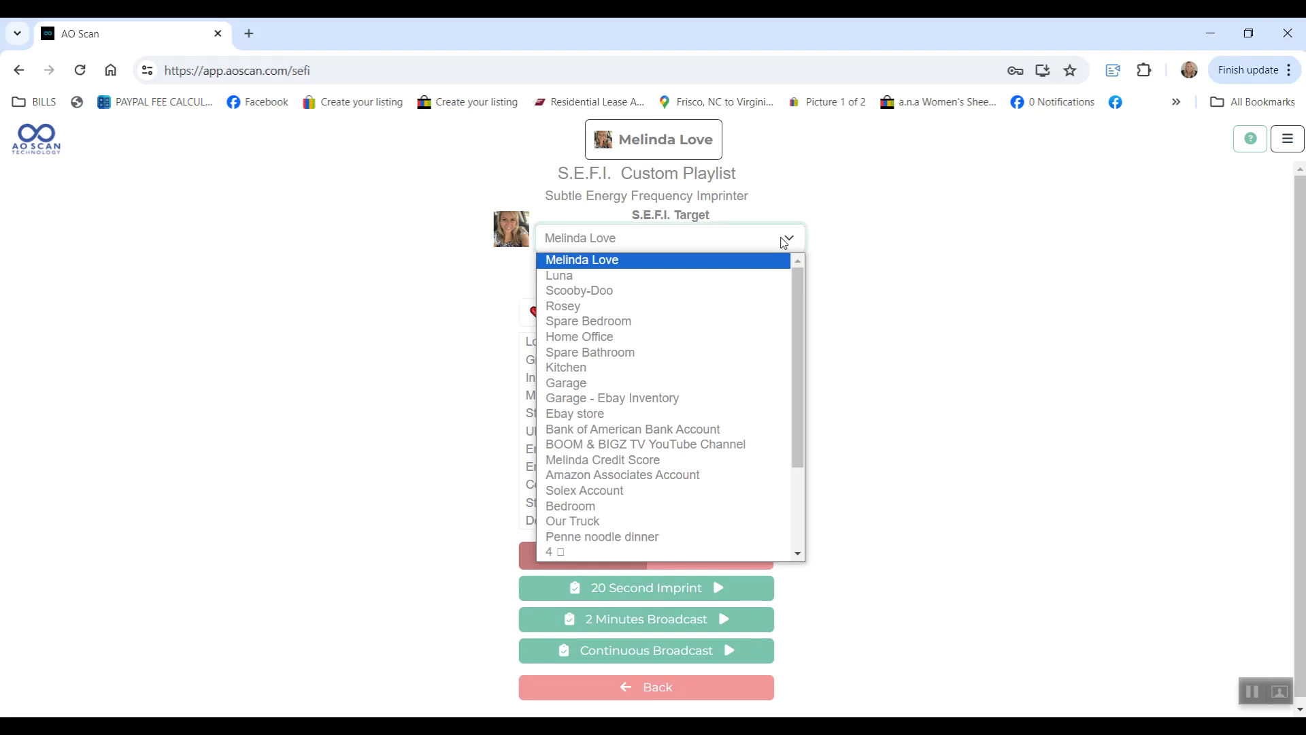
{"action": "left_click", "coordinate": [772, 276]}
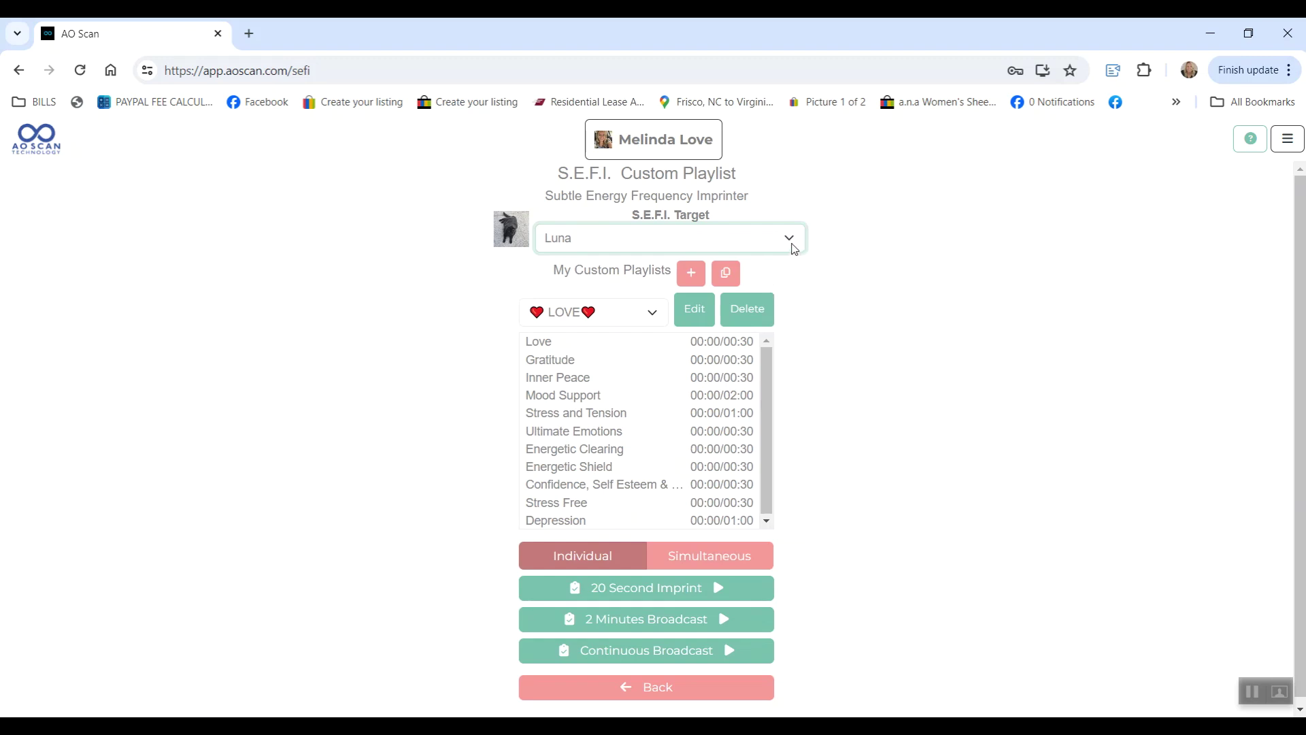
{"action": "left_click", "coordinate": [690, 155]}
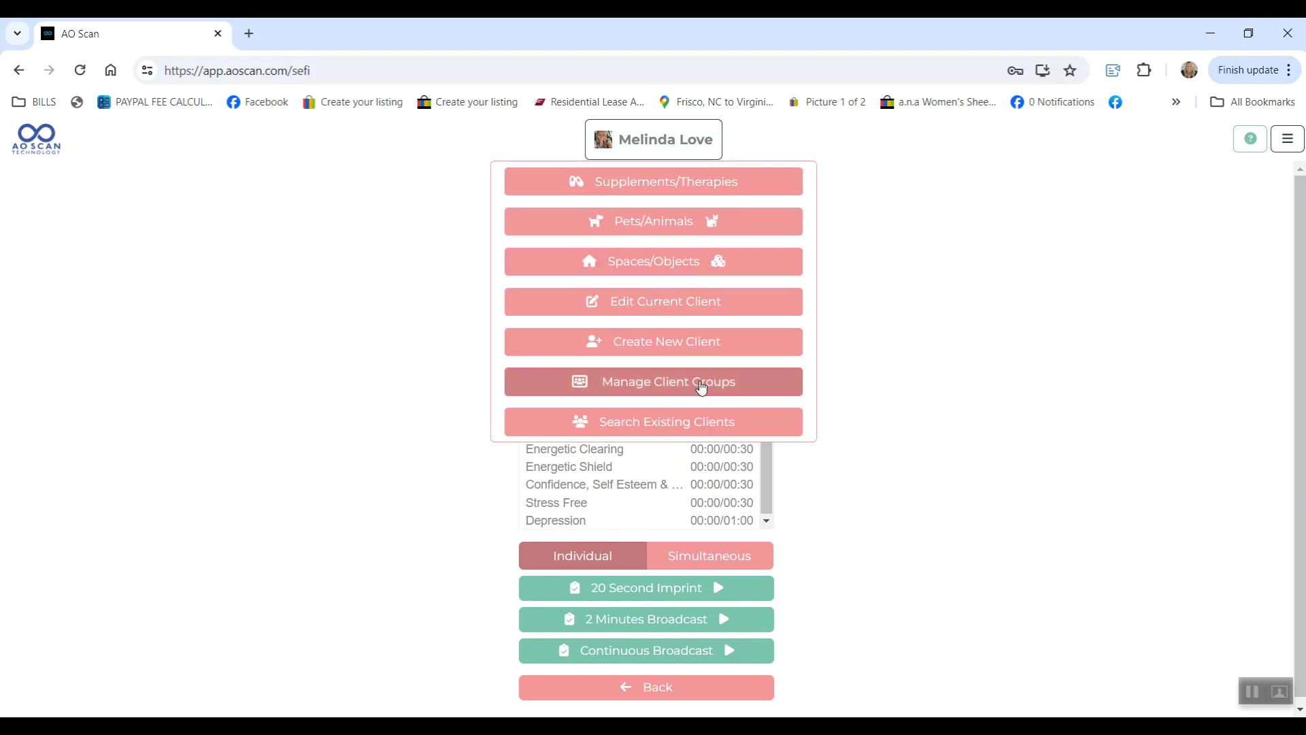
{"action": "left_click", "coordinate": [633, 423]}
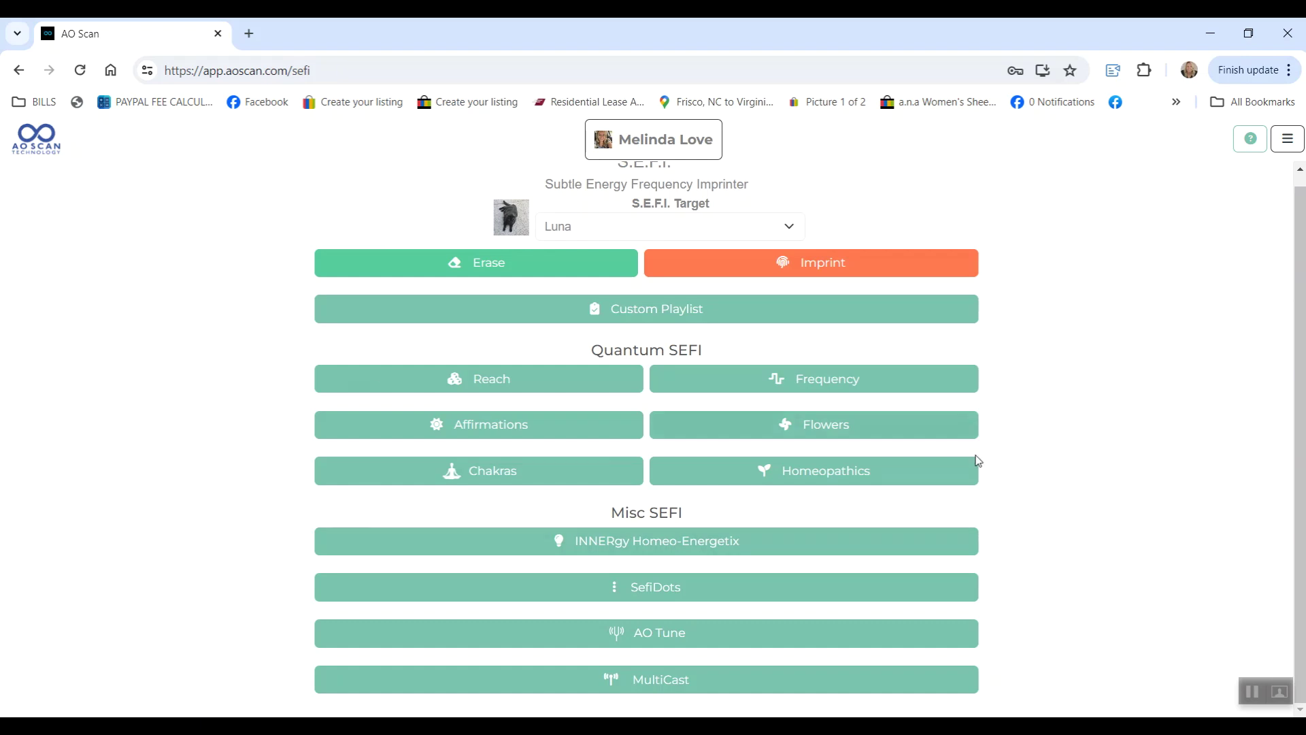
Scan Luna's chakras in Quantum Chakras and check the selected chakra and target
{"action": "left_click", "coordinate": [500, 478]}
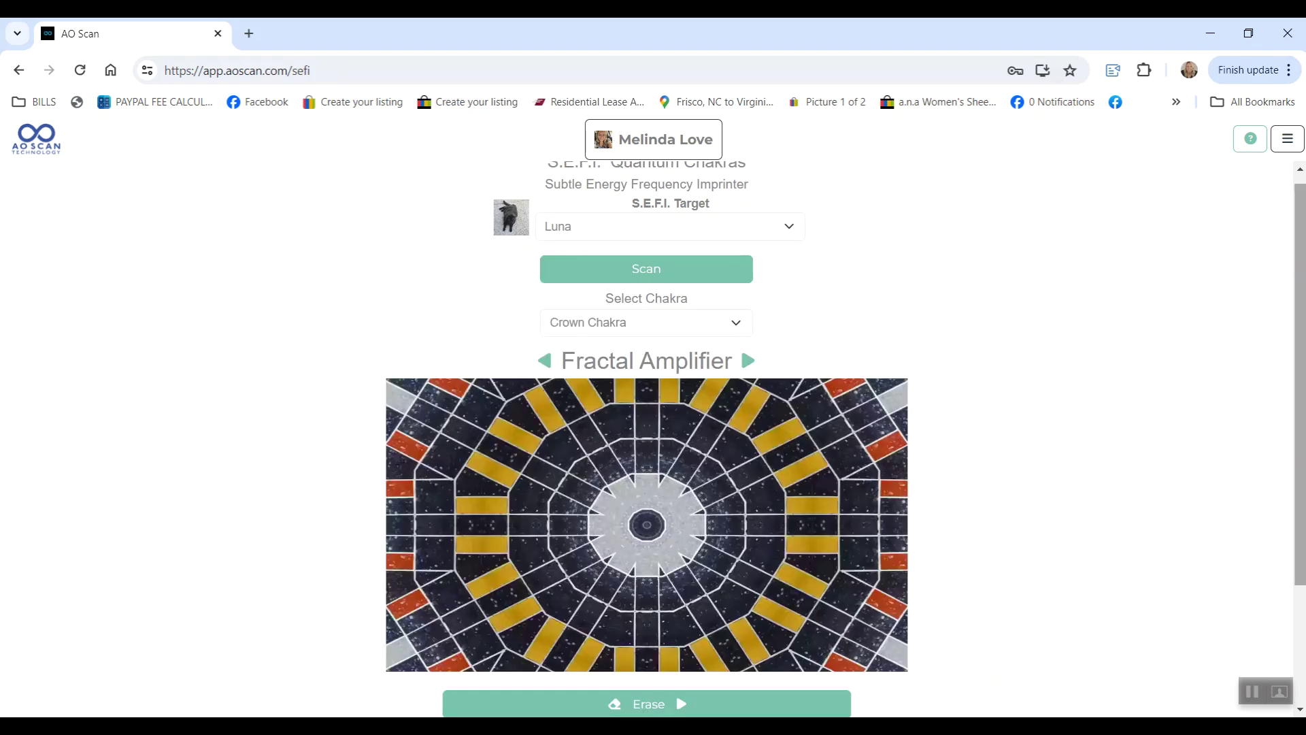
{"action": "left_click_drag", "start_coordinate": [1305, 240], "coordinate": [1304, 367]}
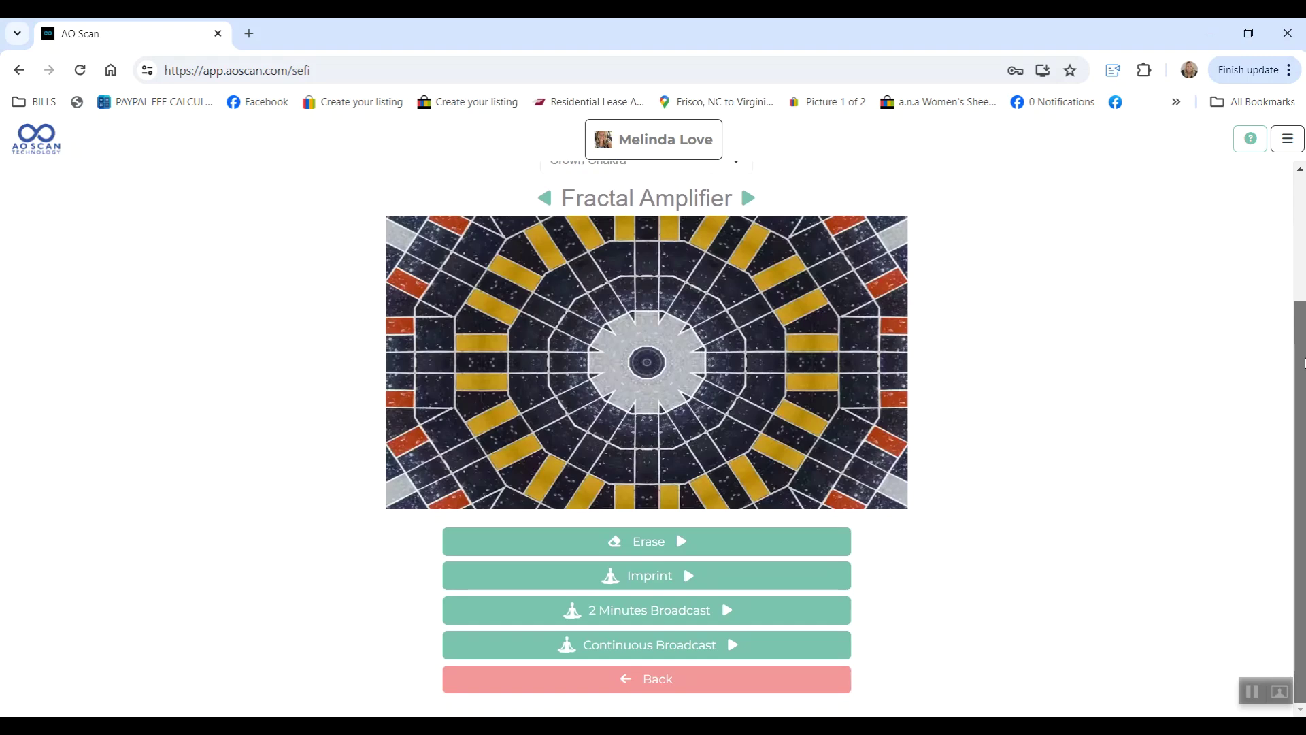
{"action": "scroll", "coordinate": [621, 286], "scroll_direction": "up", "scroll_amount": 1}
{"action": "scroll", "coordinate": [622, 218], "scroll_direction": "up", "scroll_amount": 1}
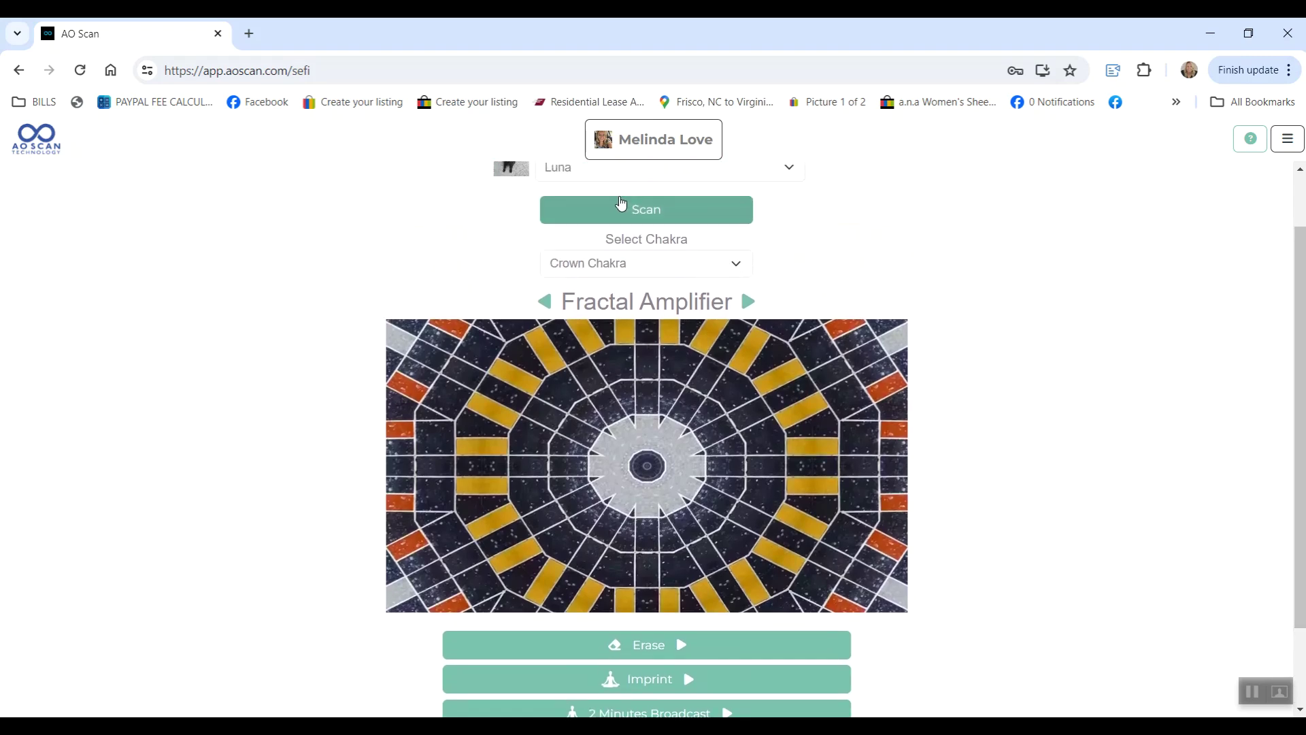
{"action": "left_click", "coordinate": [622, 203]}
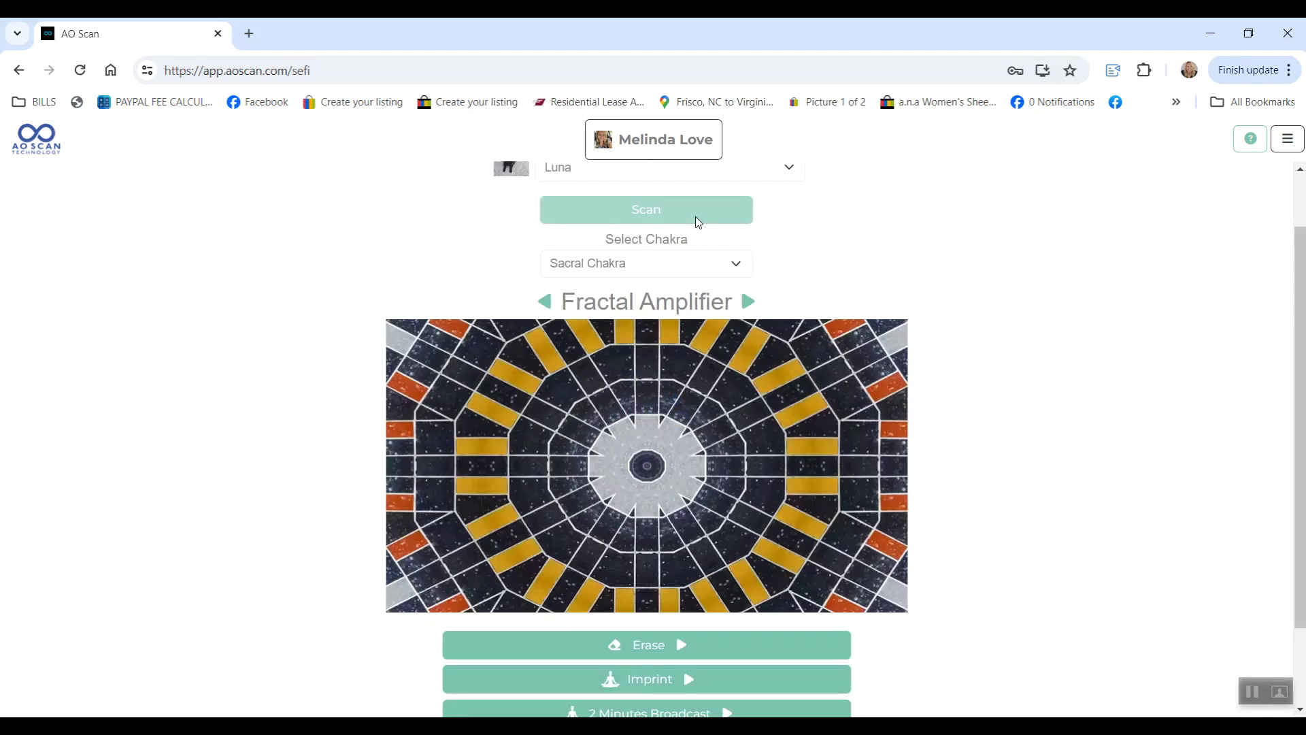
{"action": "scroll", "coordinate": [779, 262], "scroll_direction": "up", "scroll_amount": 1}
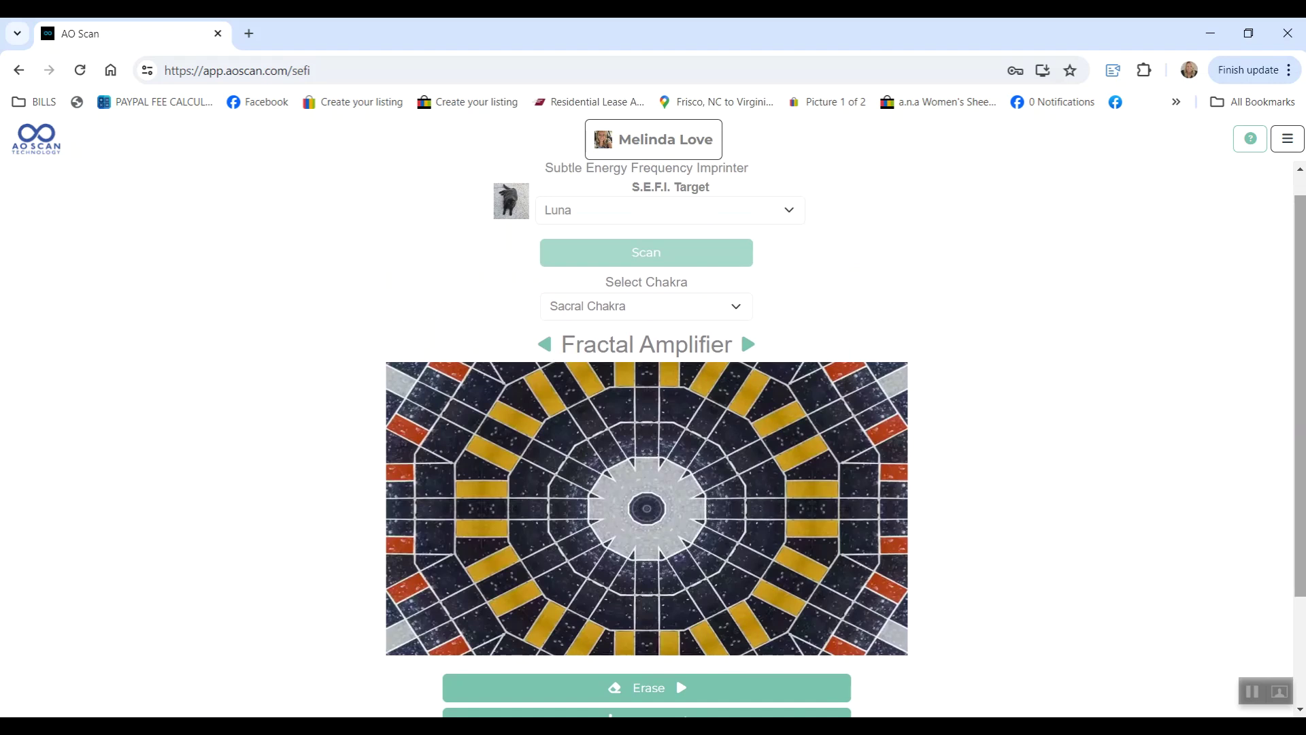
Start and stop a 2 Minutes Broadcast and an Imprint of the Sacral Chakra for Luna
{"action": "scroll", "coordinate": [805, 333], "scroll_direction": "down", "scroll_amount": 2}
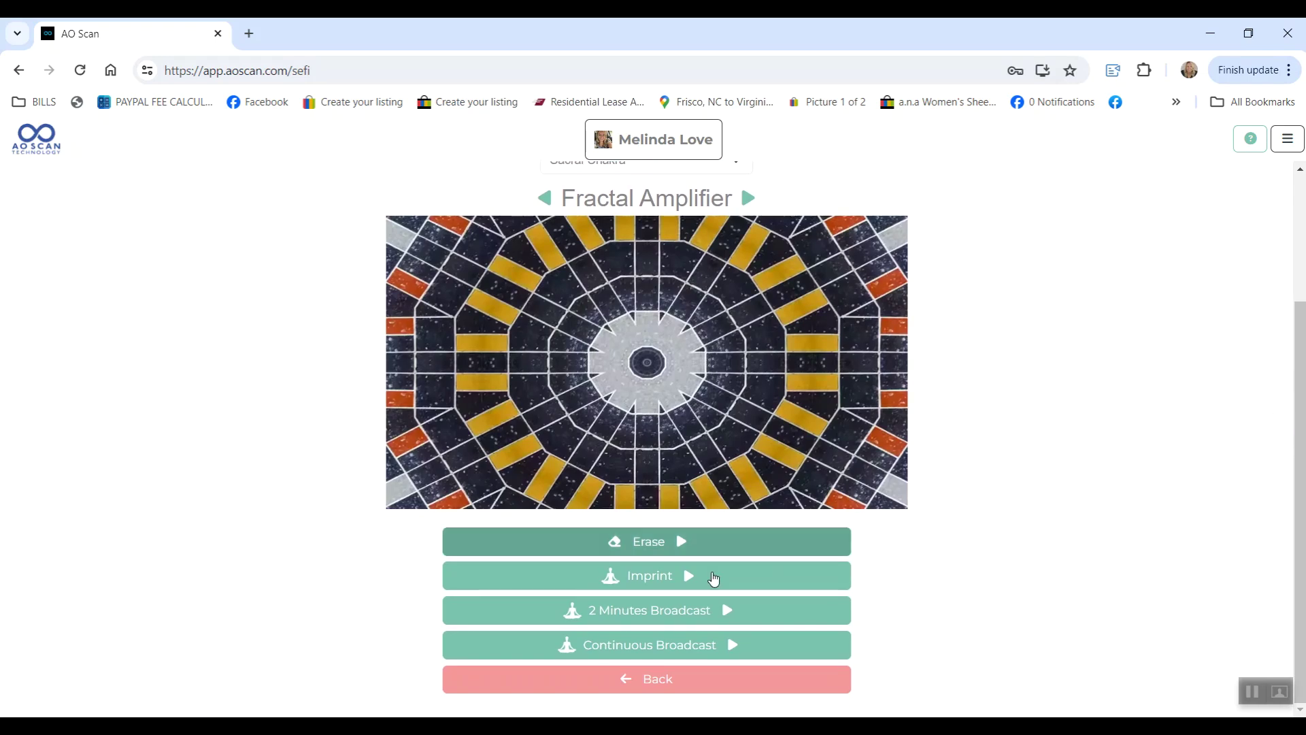
{"action": "left_click", "coordinate": [726, 617]}
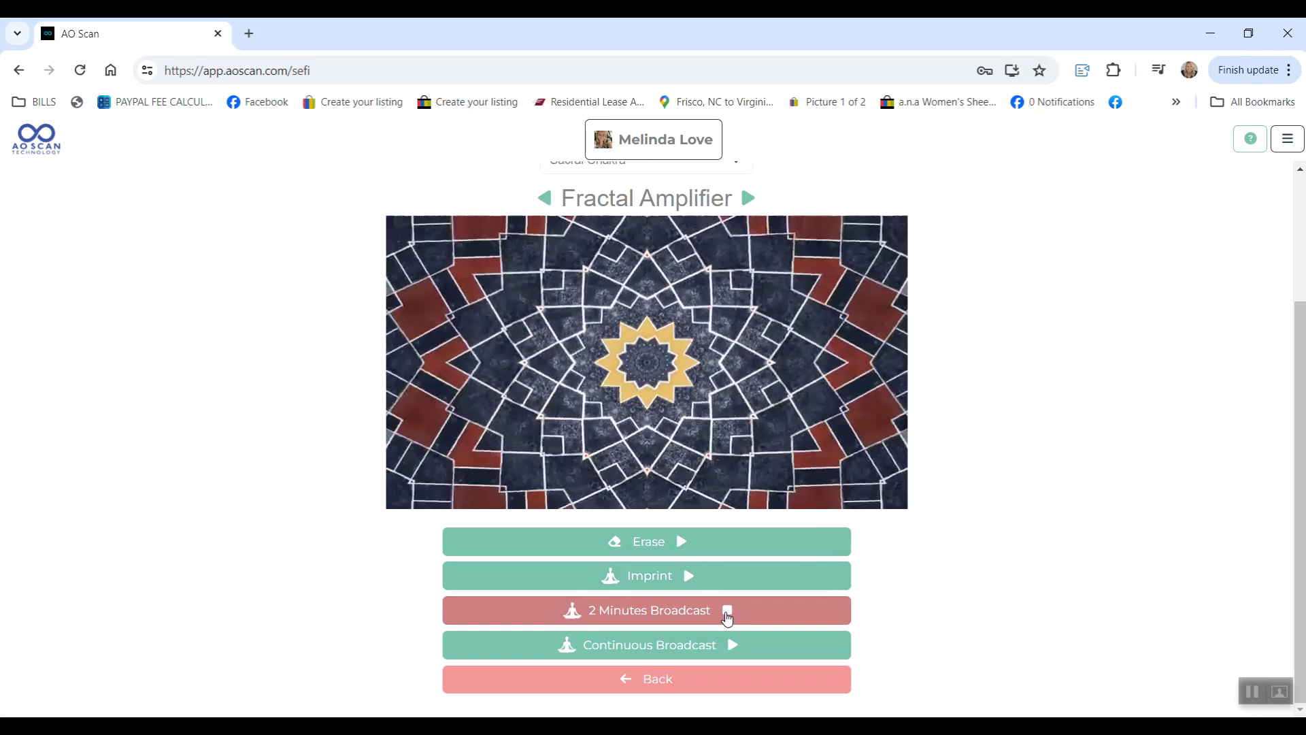
{"action": "left_click", "coordinate": [726, 617]}
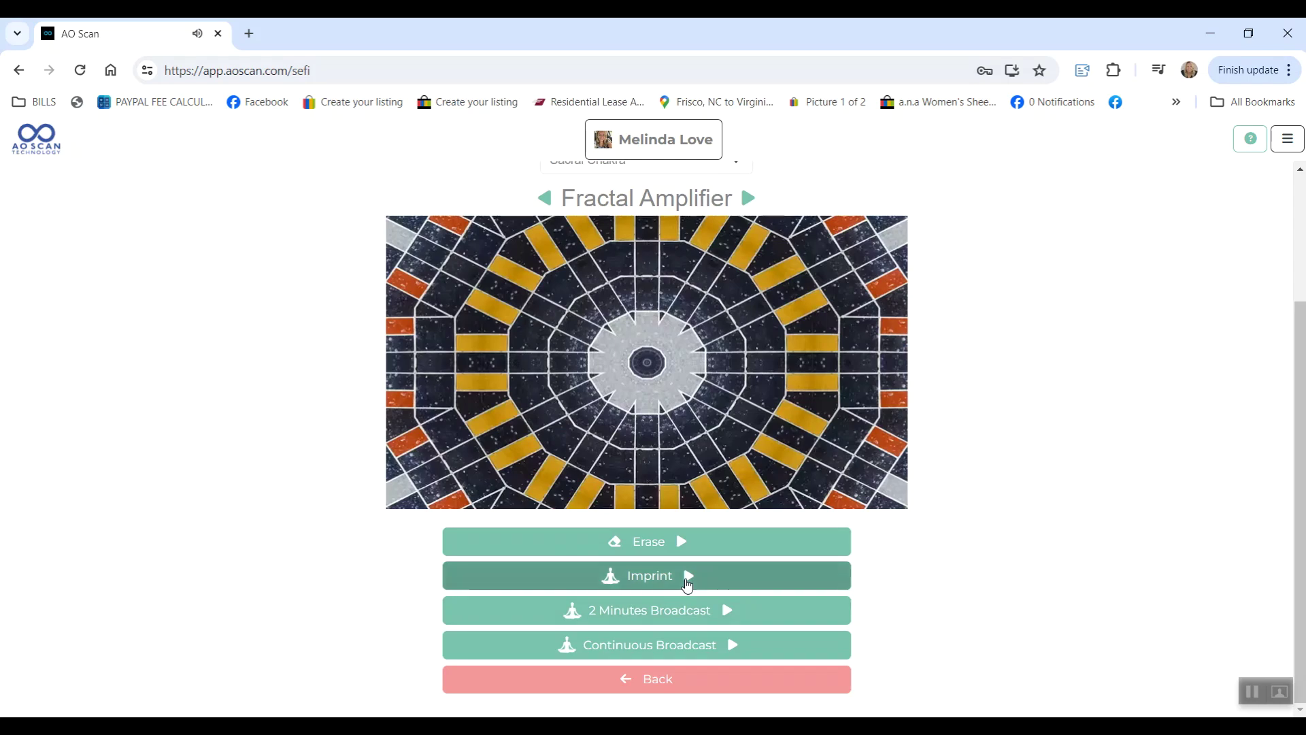
{"action": "left_click", "coordinate": [688, 582]}
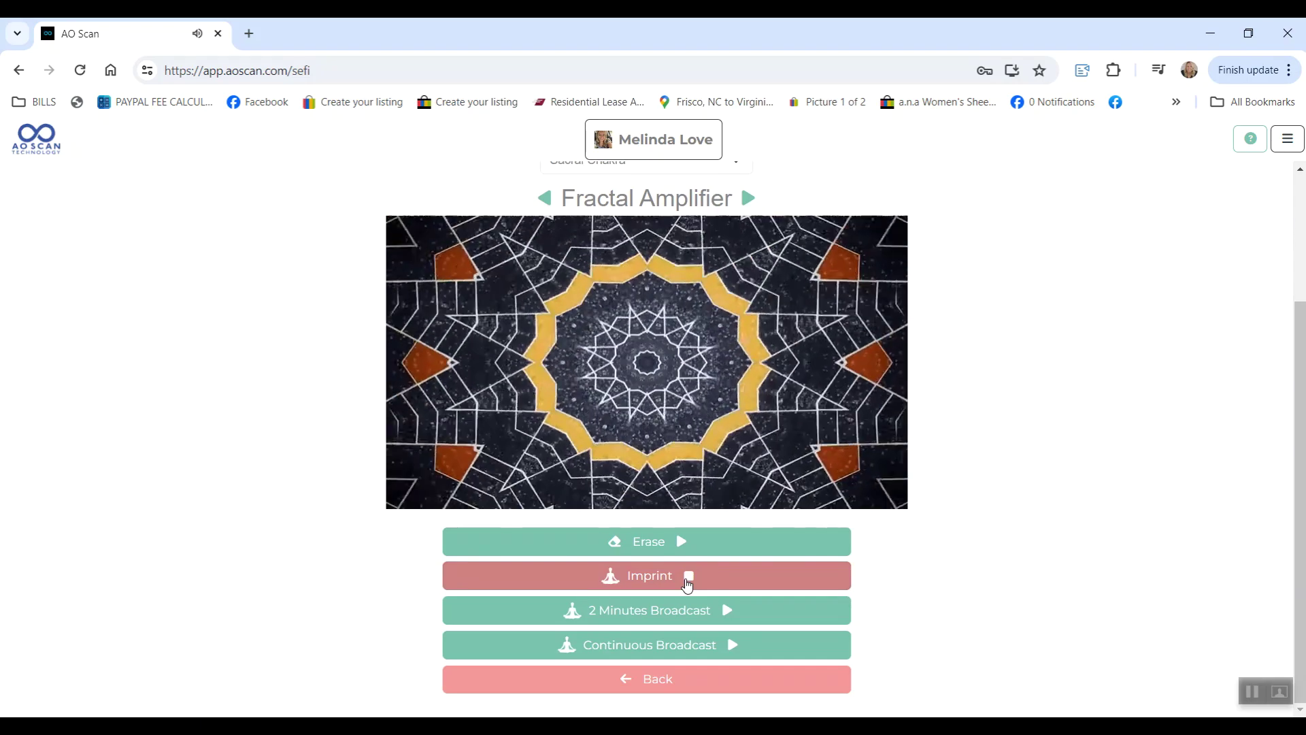
{"action": "left_click", "coordinate": [688, 578]}
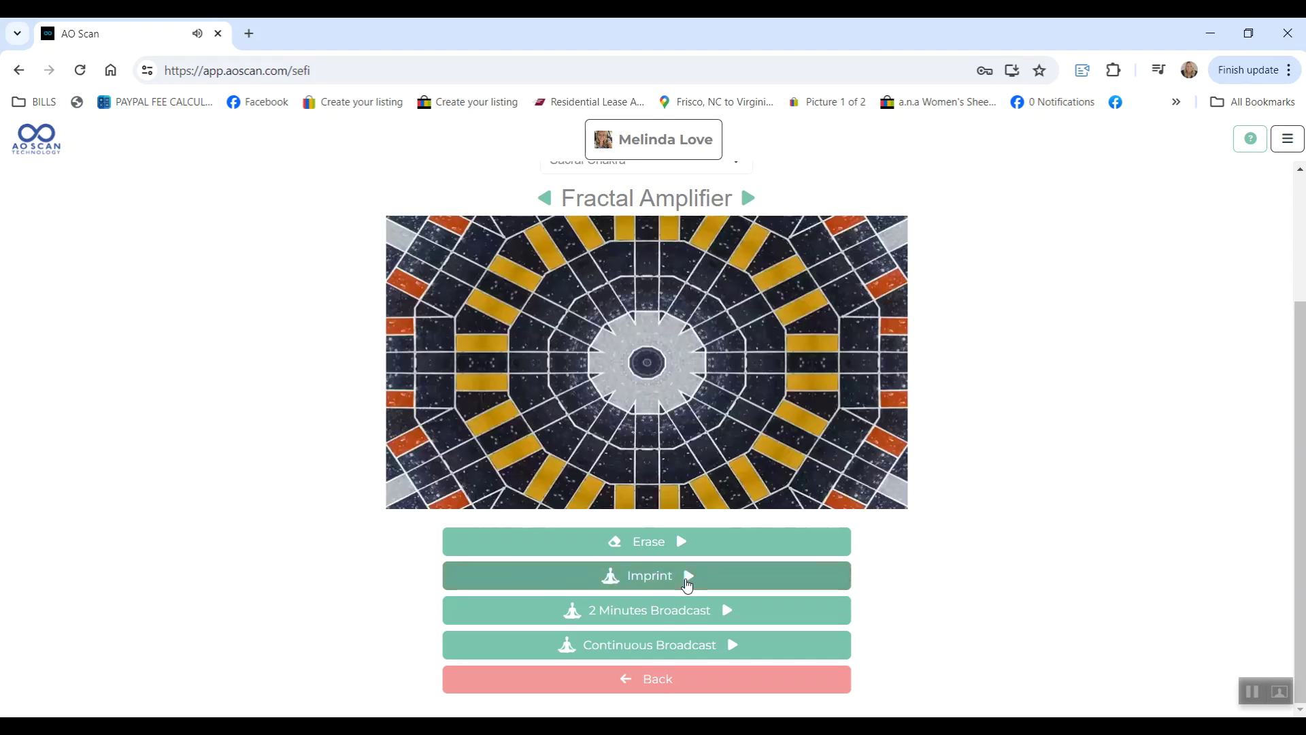
Choose Acid Reflux by symptoms in Quantum Homeopathics and scan its remedies for Luna
{"action": "scroll", "coordinate": [923, 472], "scroll_direction": "up", "scroll_amount": 3}
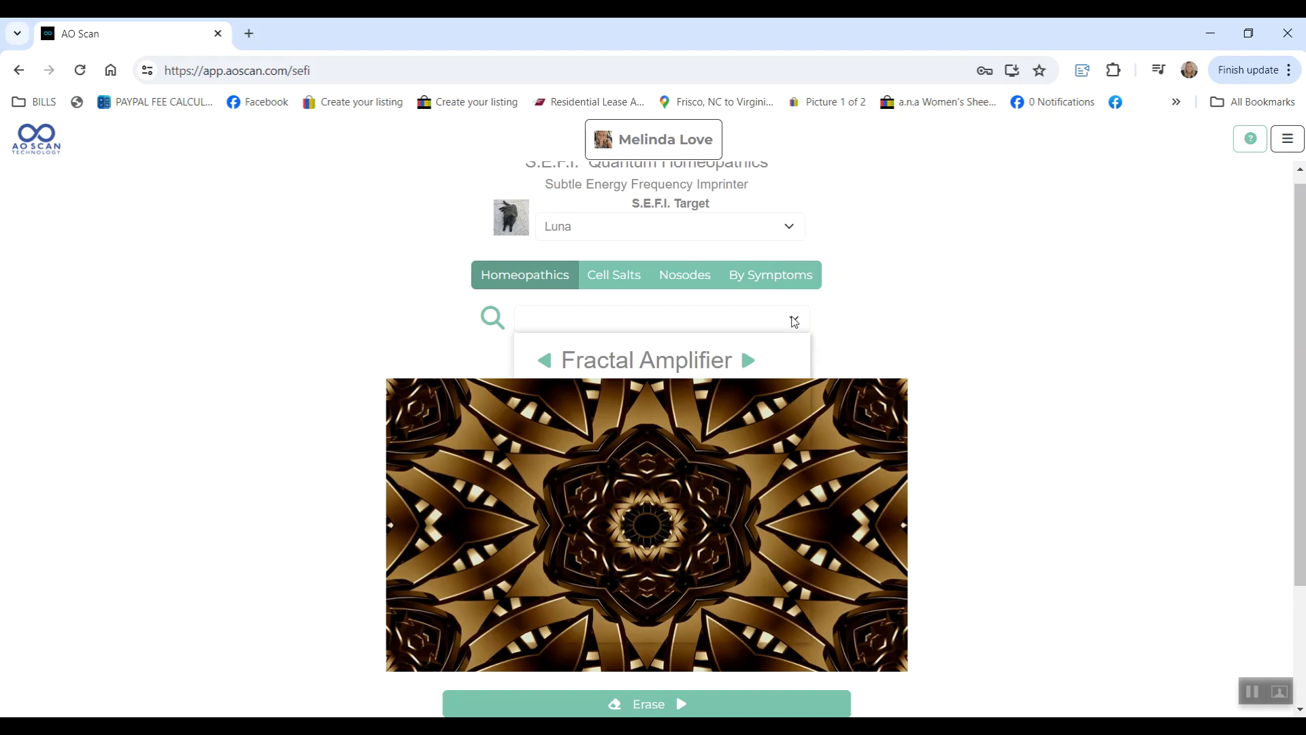
{"action": "left_click", "coordinate": [794, 320]}
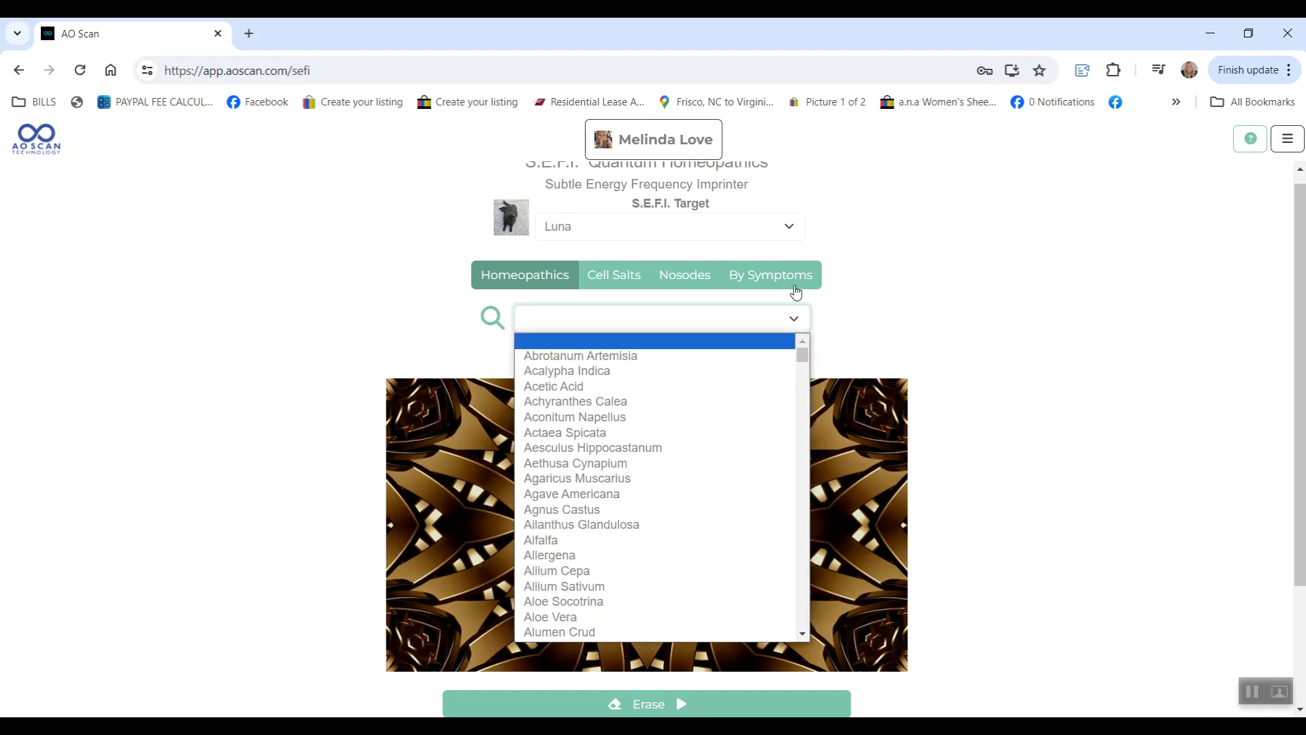
{"action": "left_click", "coordinate": [789, 277]}
{"action": "left_click", "coordinate": [801, 323]}
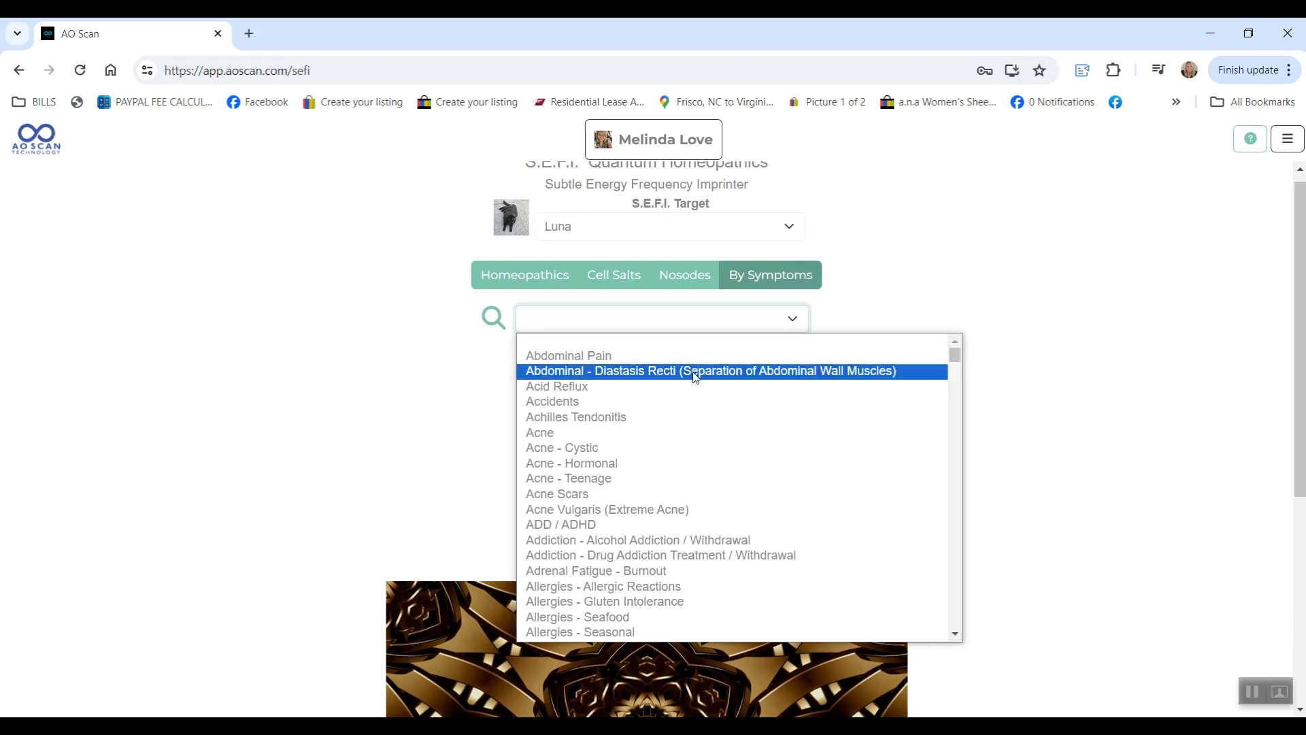
{"action": "left_click", "coordinate": [676, 388]}
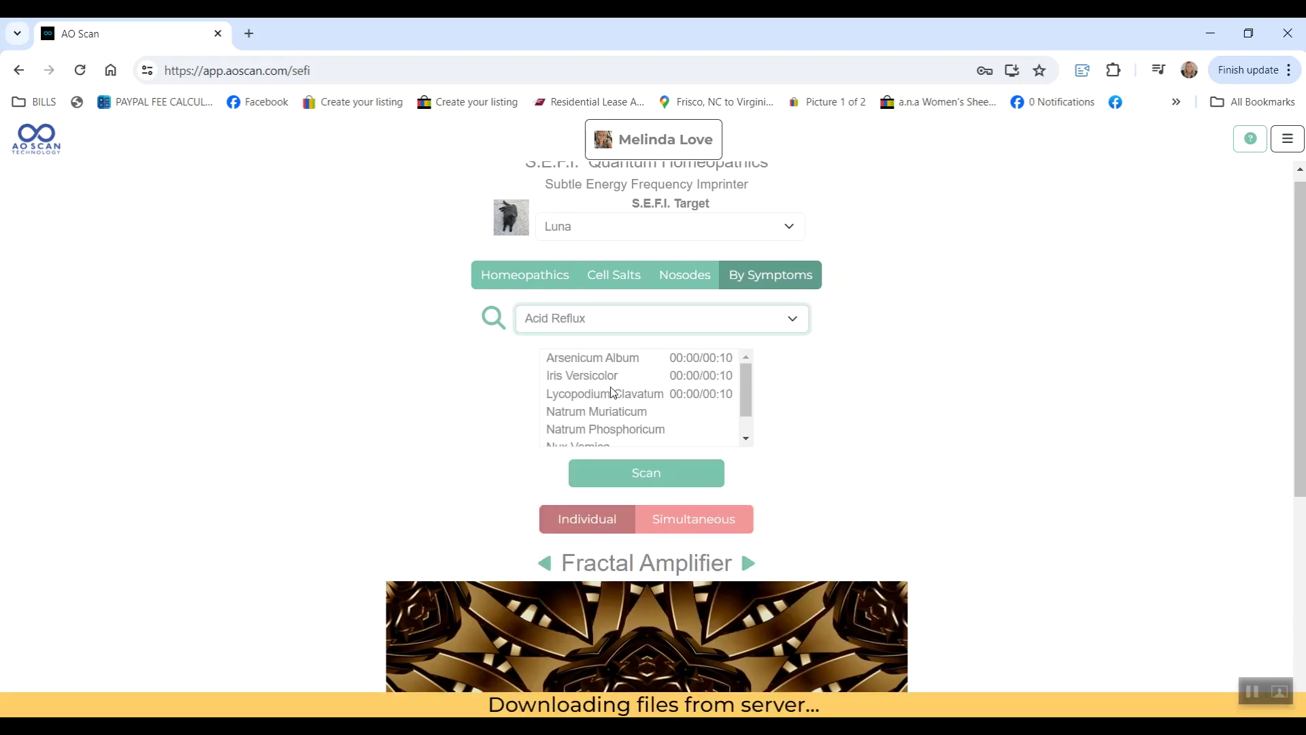
{"action": "left_click", "coordinate": [599, 477]}
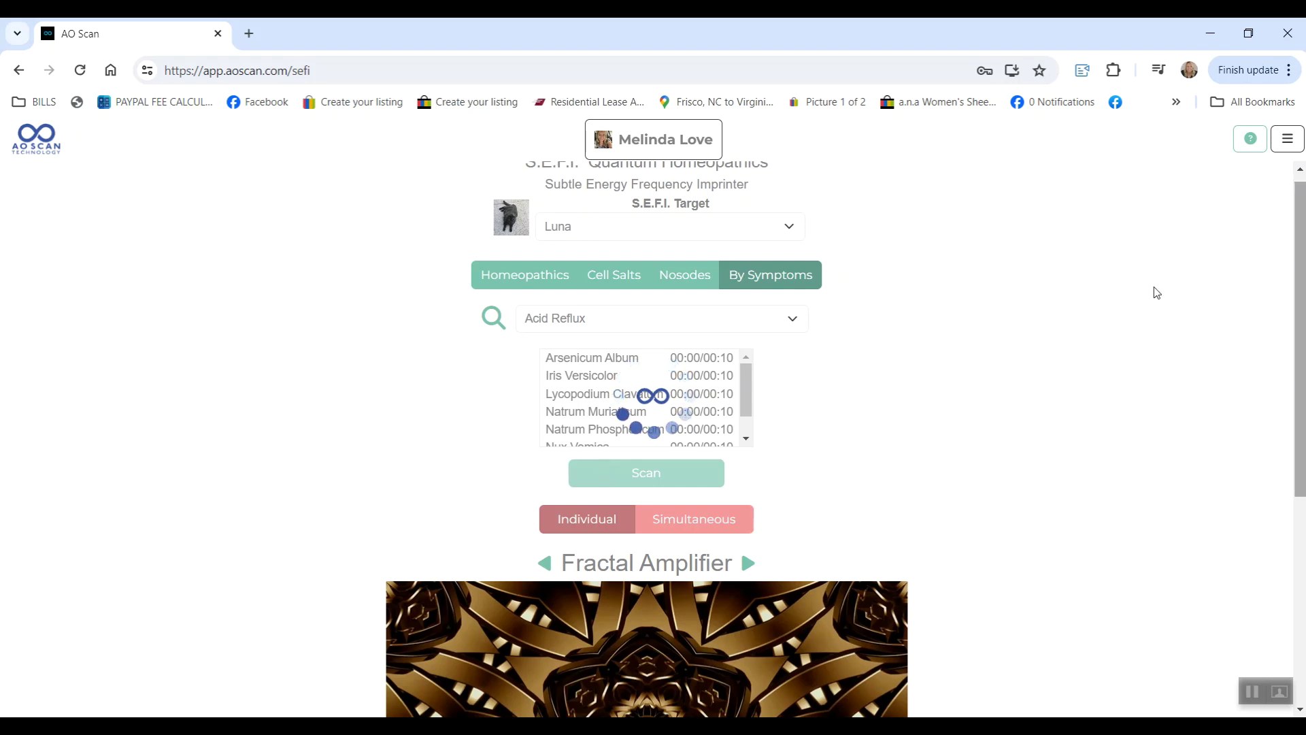
{"action": "scroll", "coordinate": [723, 612], "scroll_direction": "down", "scroll_amount": 5}
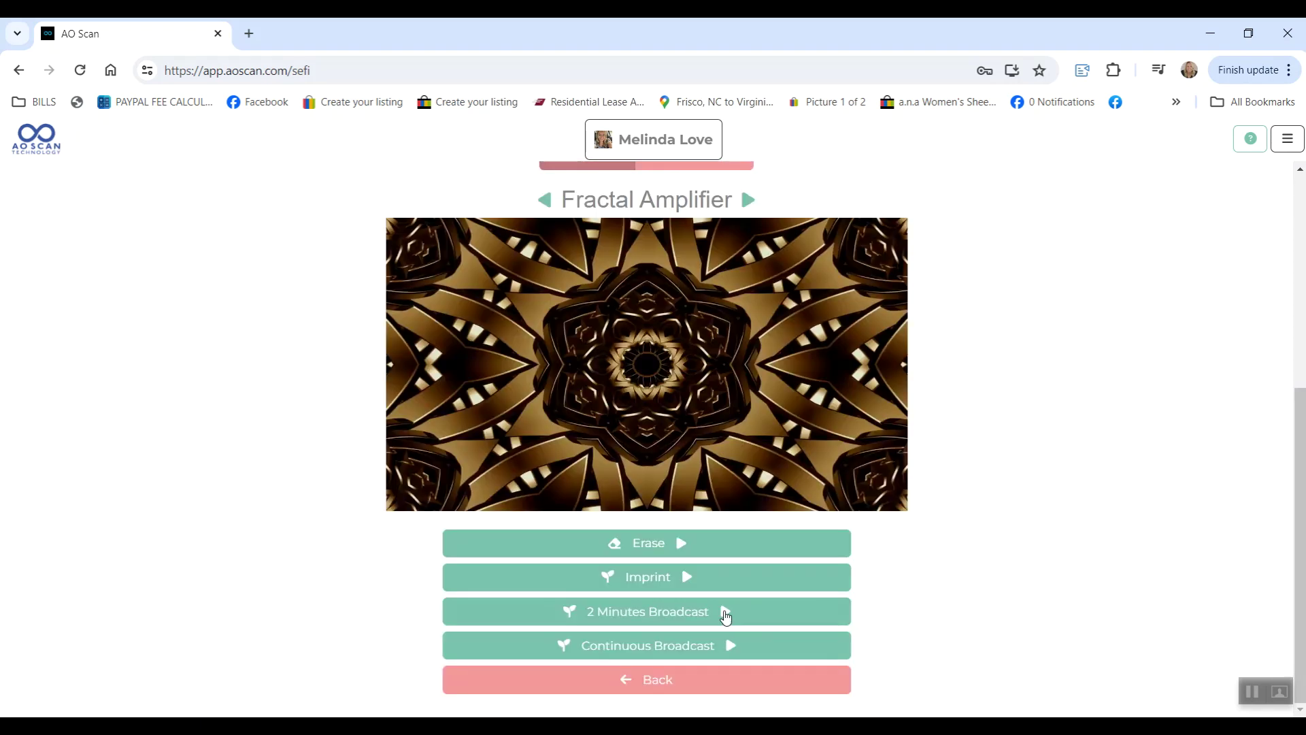
Leave Quantum Homeopathics and display the list of INNERgy Homeo-Energetix frequencies
{"action": "left_click", "coordinate": [642, 683]}
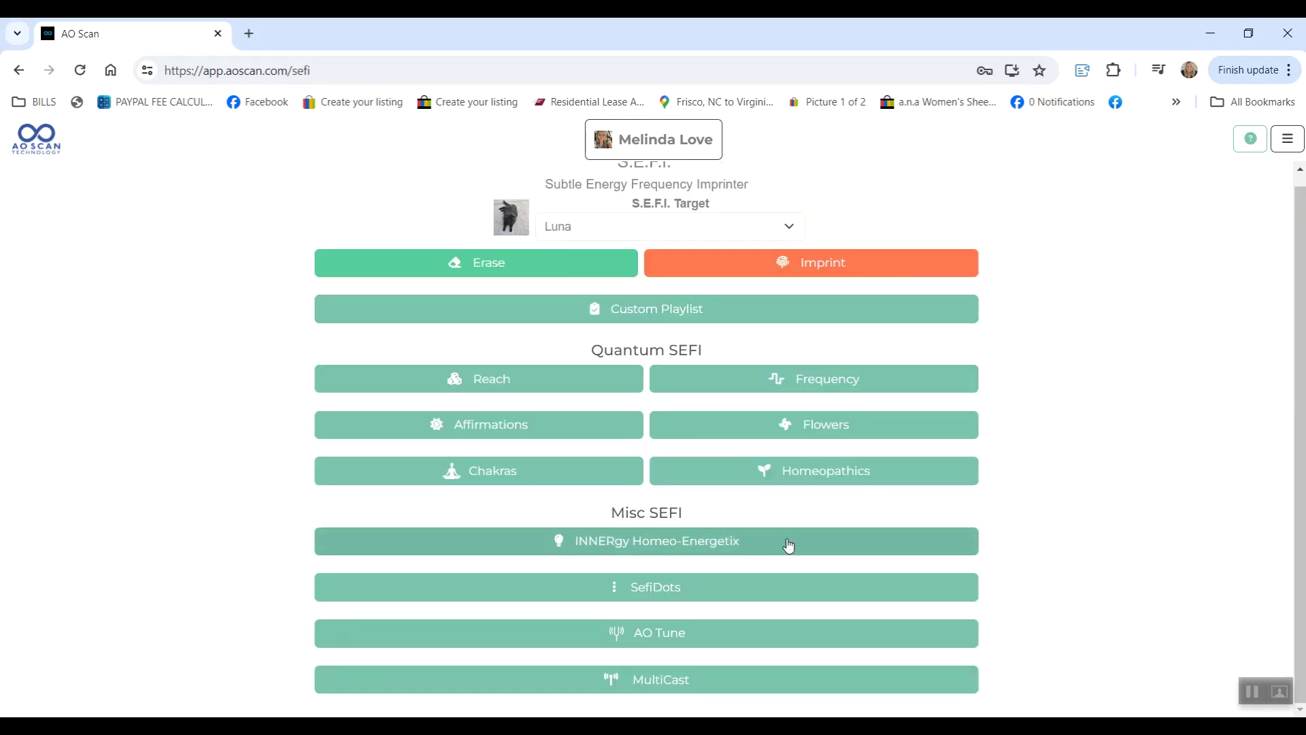
{"action": "left_click", "coordinate": [689, 541]}
{"action": "left_click", "coordinate": [792, 286]}
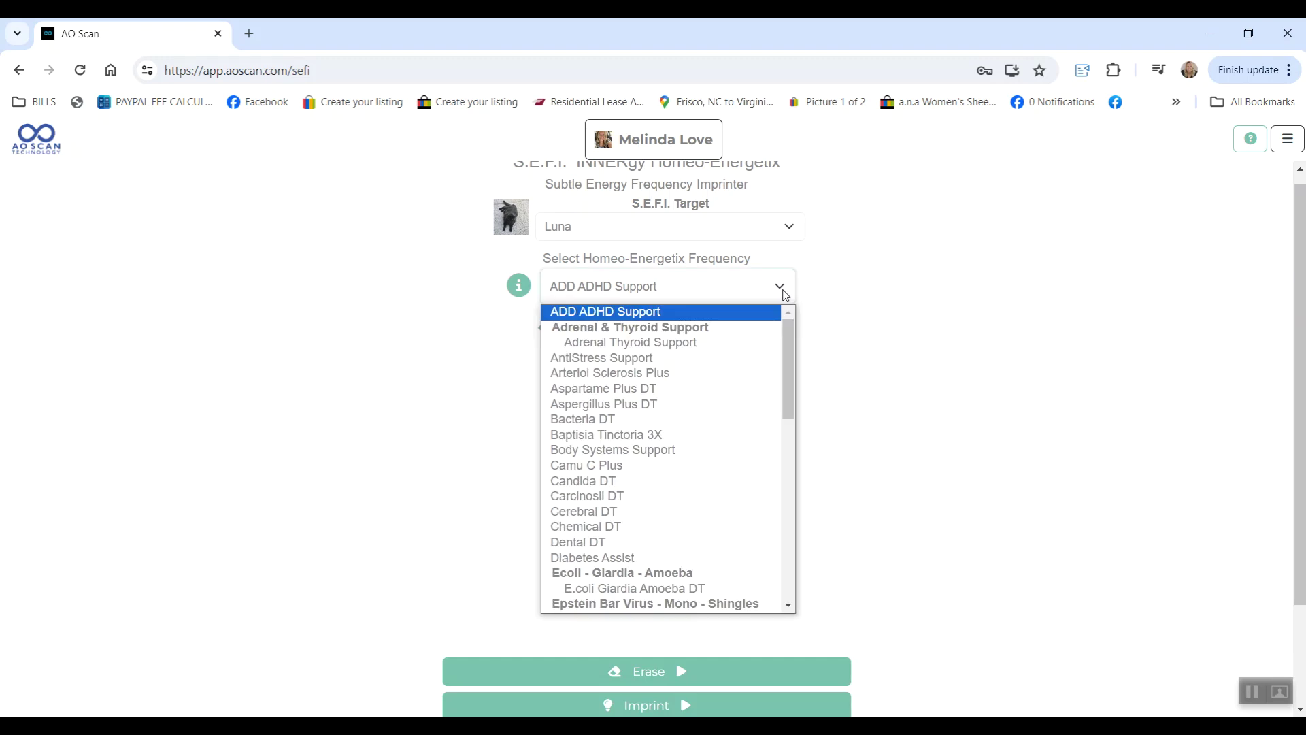
Select Sycosis (Miasm) DT as Luna's Homeo-Energetix frequency, check the rest of the frequency list, and return to the home page
{"action": "type", "text": "syc"}
{"action": "key", "text": "Return"}
{"action": "left_click", "coordinate": [792, 307]}
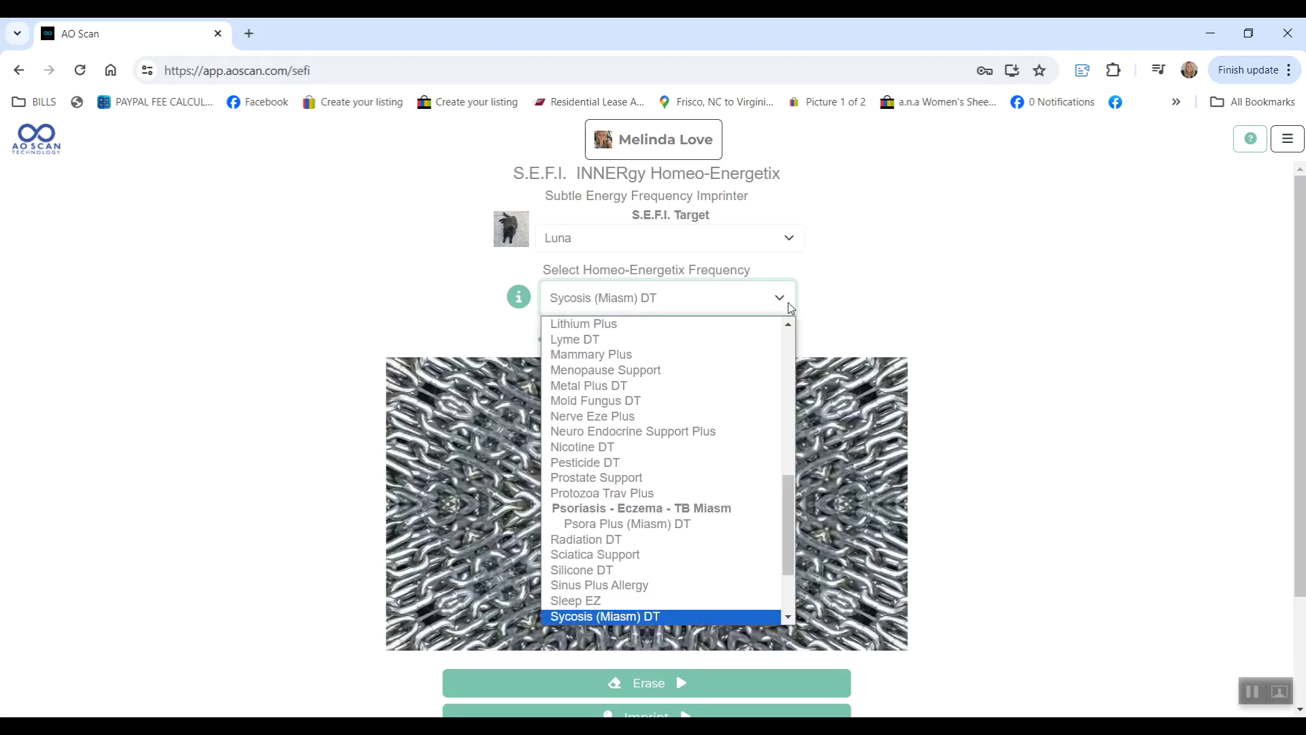
{"action": "left_click_drag", "start_coordinate": [801, 511], "coordinate": [799, 618]}
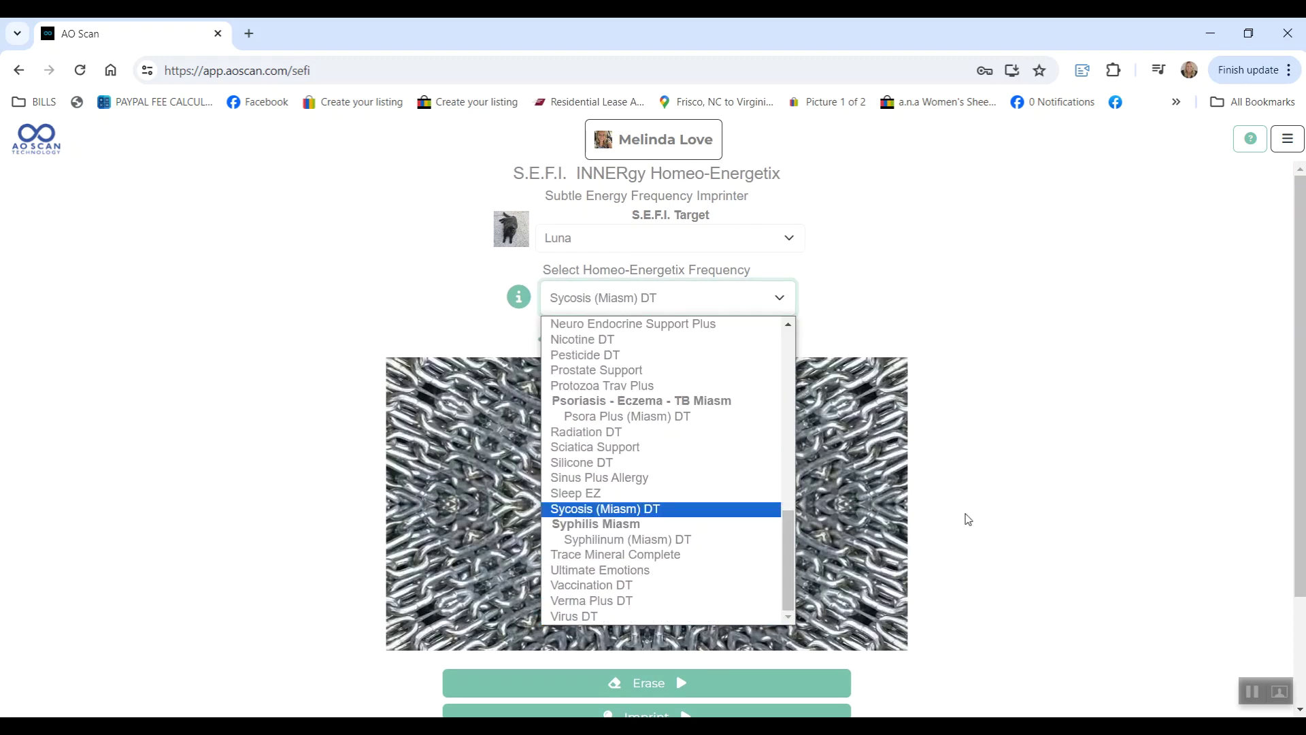
{"action": "left_click", "coordinate": [1038, 498]}
{"action": "key", "text": "alt+Left"}
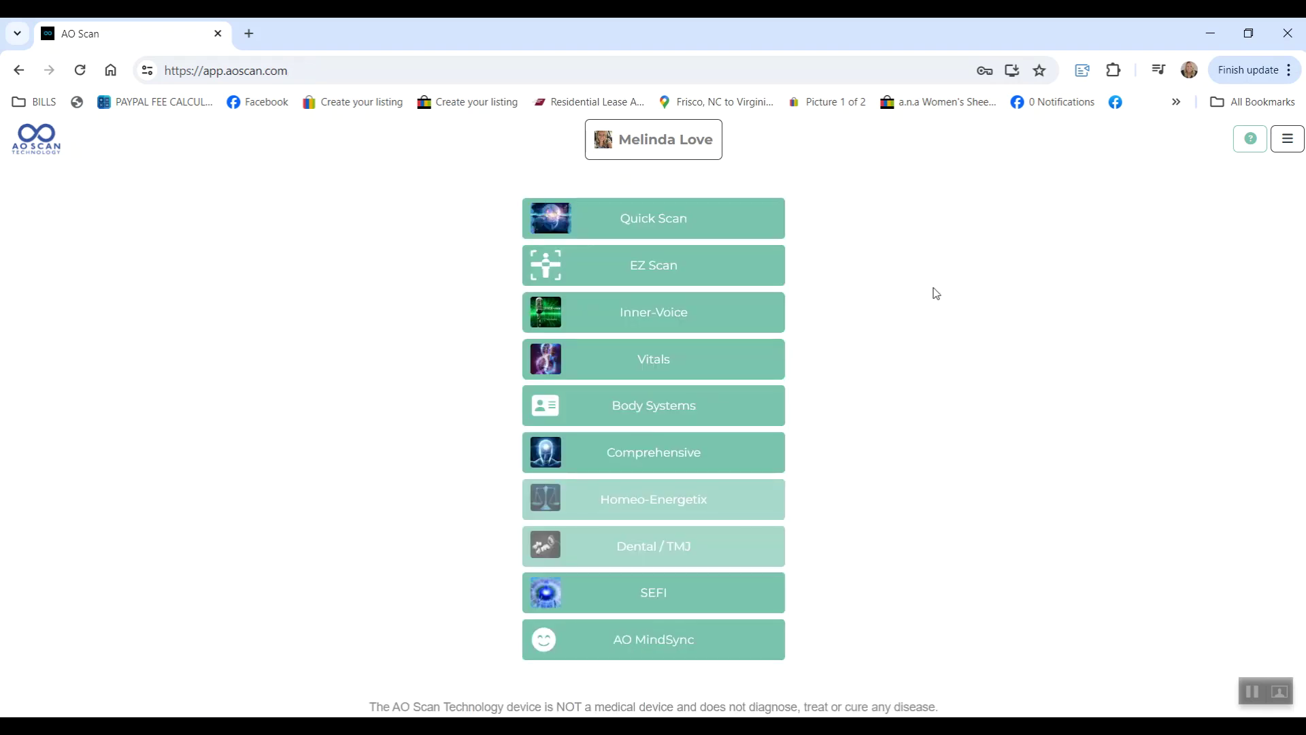
Choose the I AM Affirmations script in AO MindSync and record a custom affirmation about 4 seconds long
{"action": "left_click", "coordinate": [634, 658]}
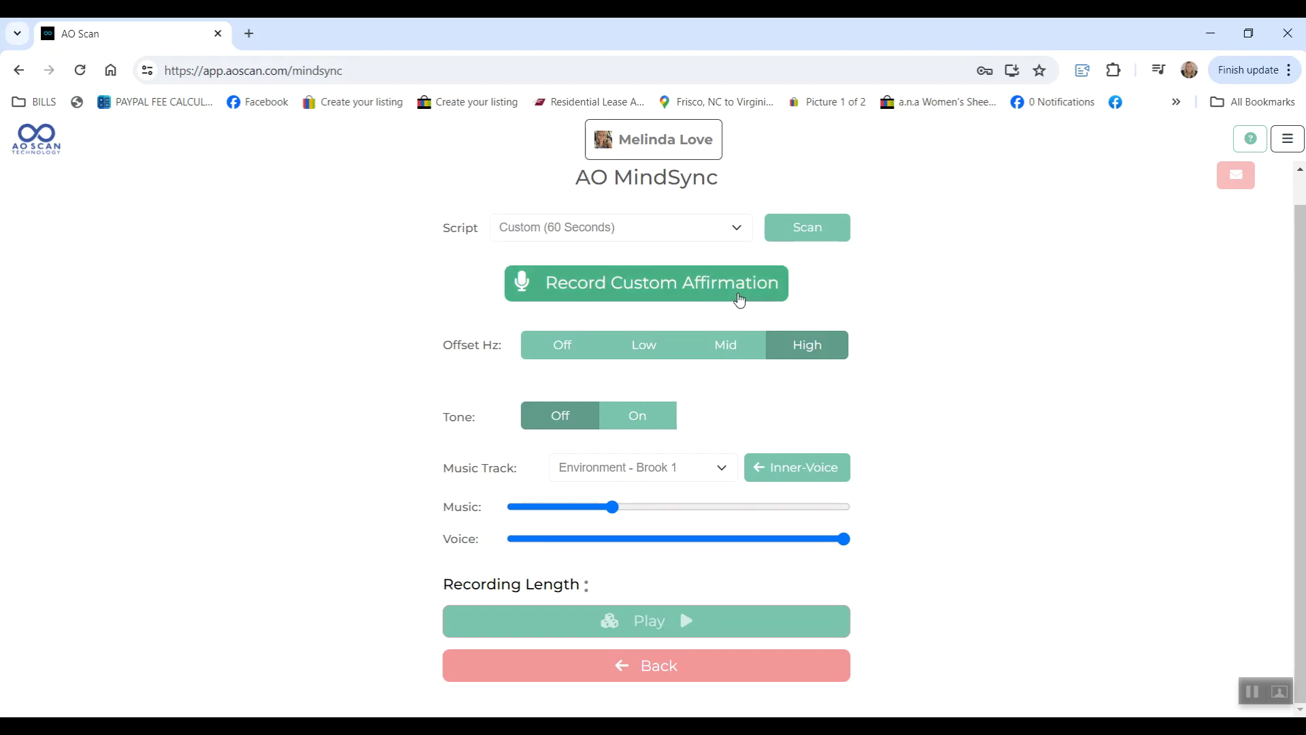
{"action": "left_click", "coordinate": [736, 238]}
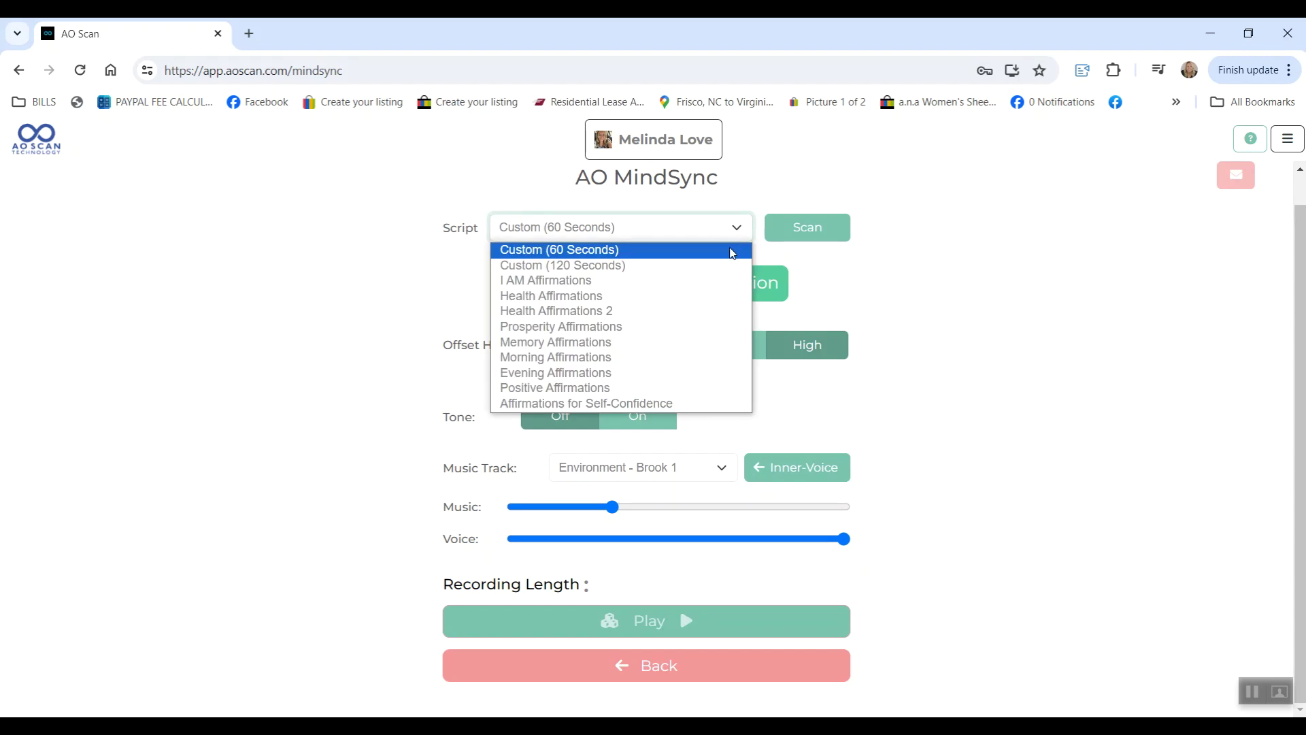
{"action": "left_click", "coordinate": [726, 281]}
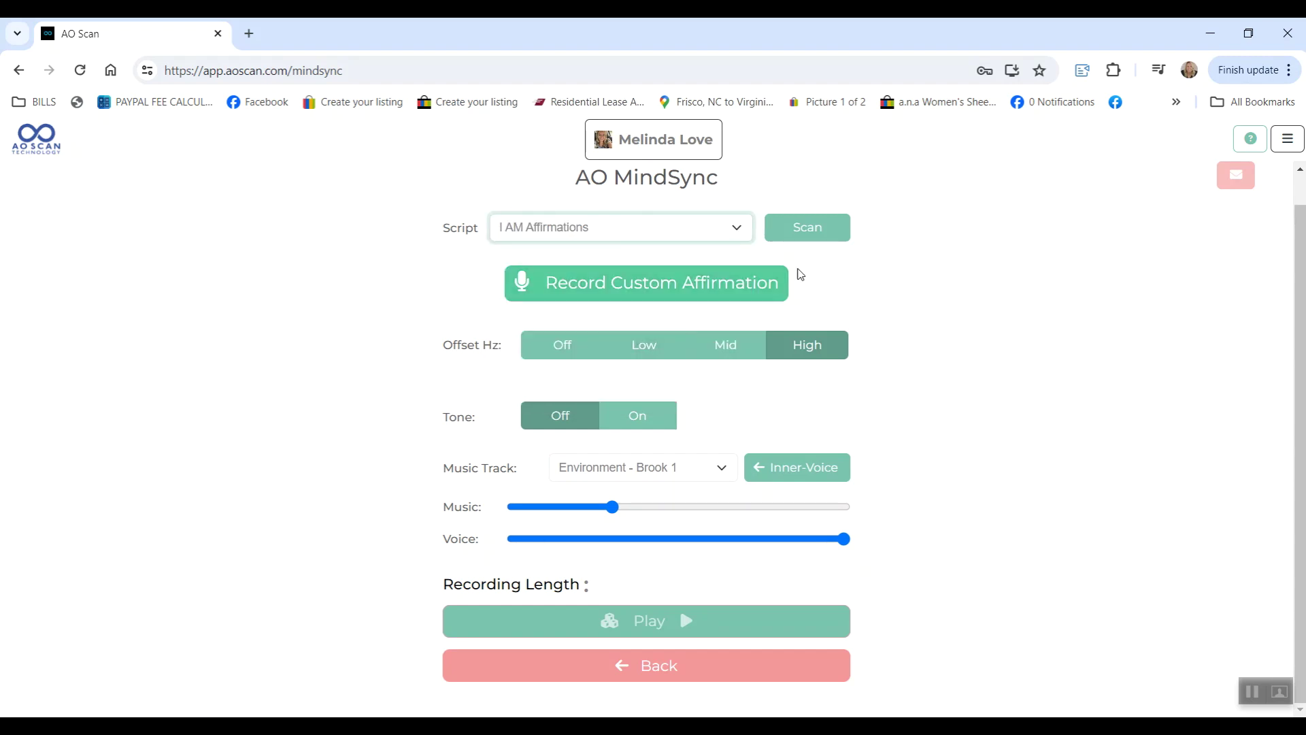
{"action": "left_click", "coordinate": [741, 295]}
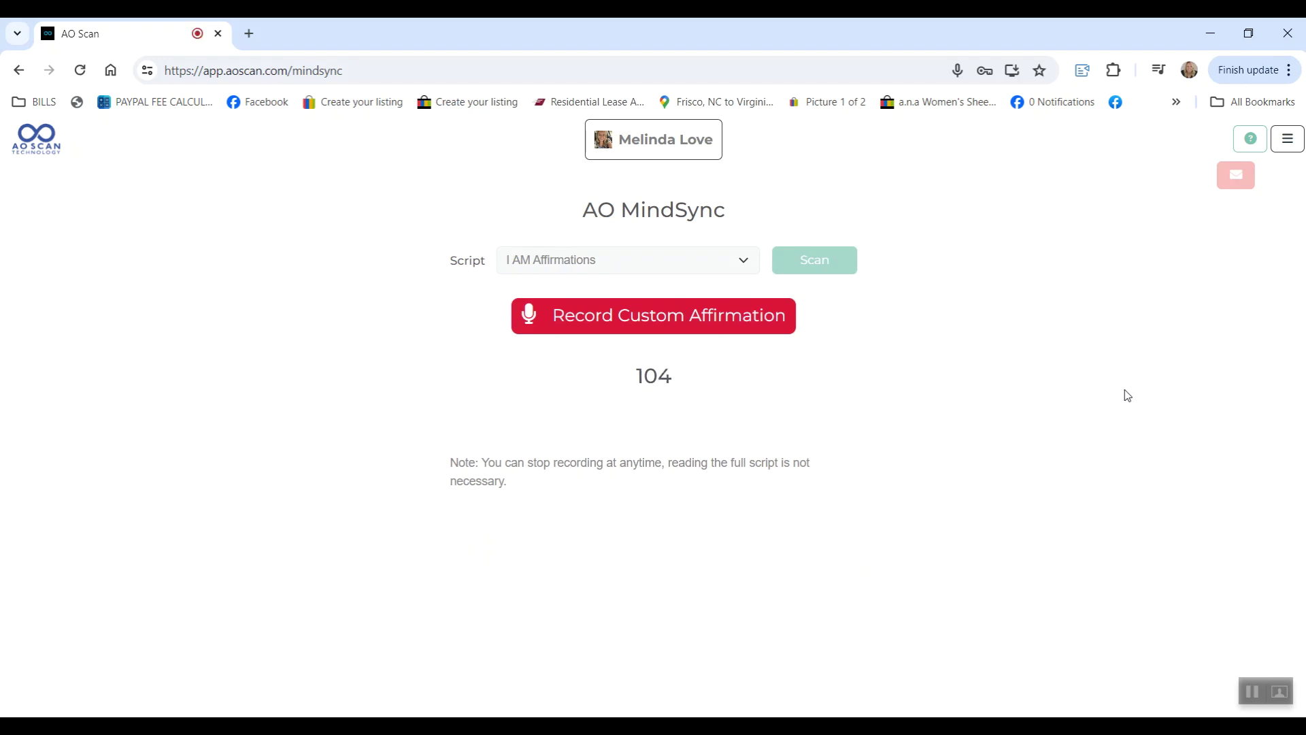
{"action": "left_click", "coordinate": [794, 332]}
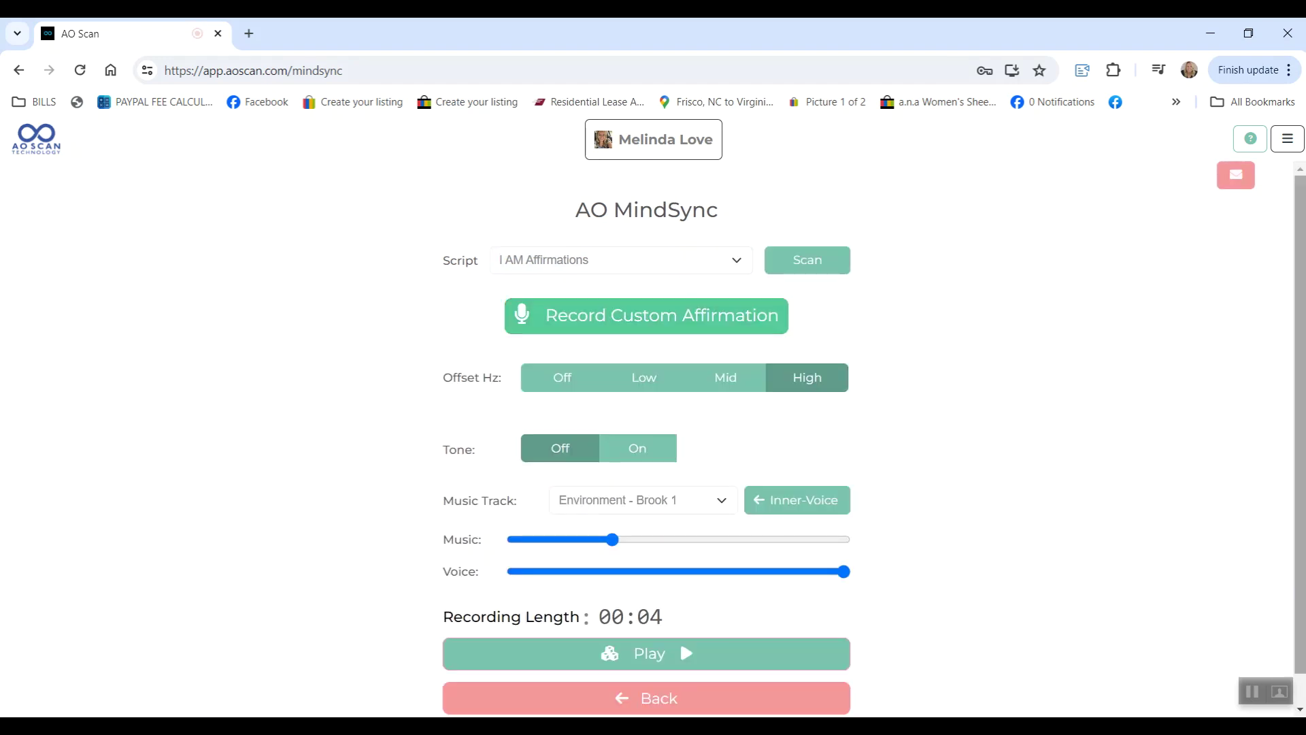
{"action": "scroll", "coordinate": [1082, 517], "scroll_direction": "down", "scroll_amount": 1}
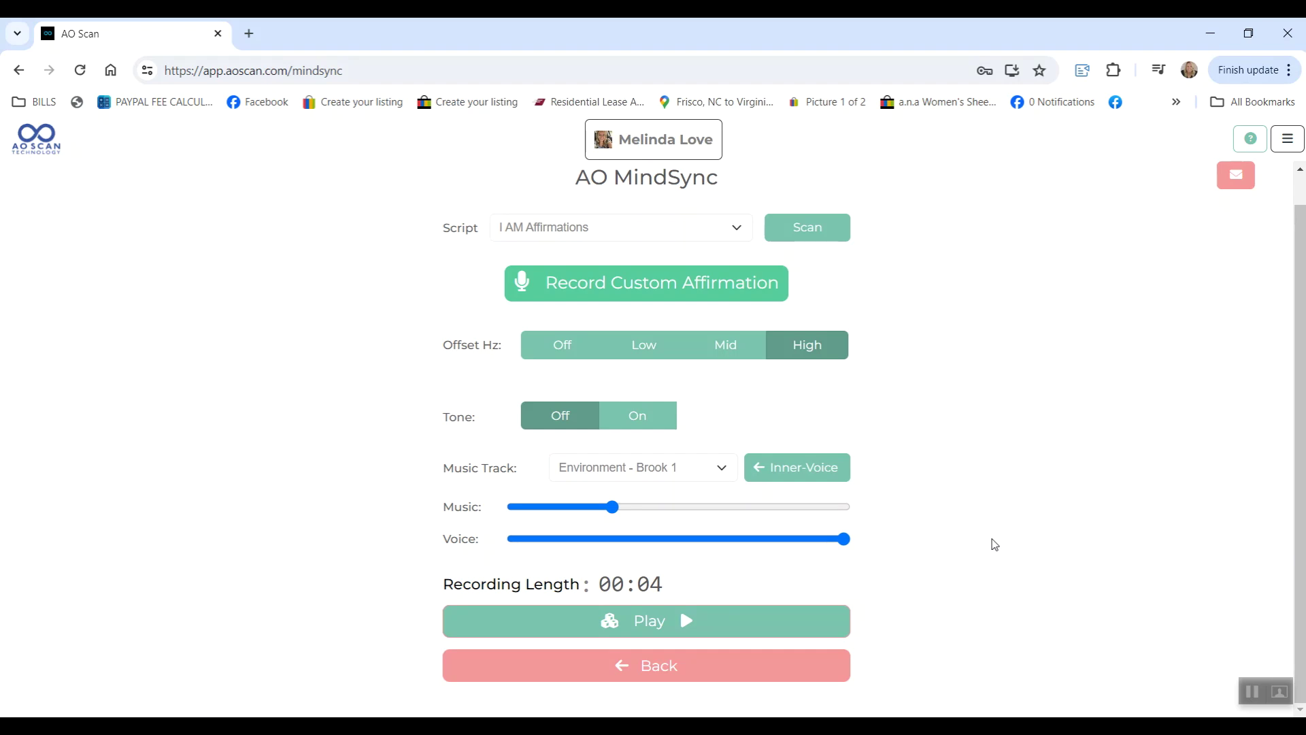
Leave AO MindSync and review the Quick Scan page's scans, Energetic Auras and 3 Minute Boosts
{"action": "left_click", "coordinate": [816, 666]}
{"action": "left_click", "coordinate": [770, 146]}
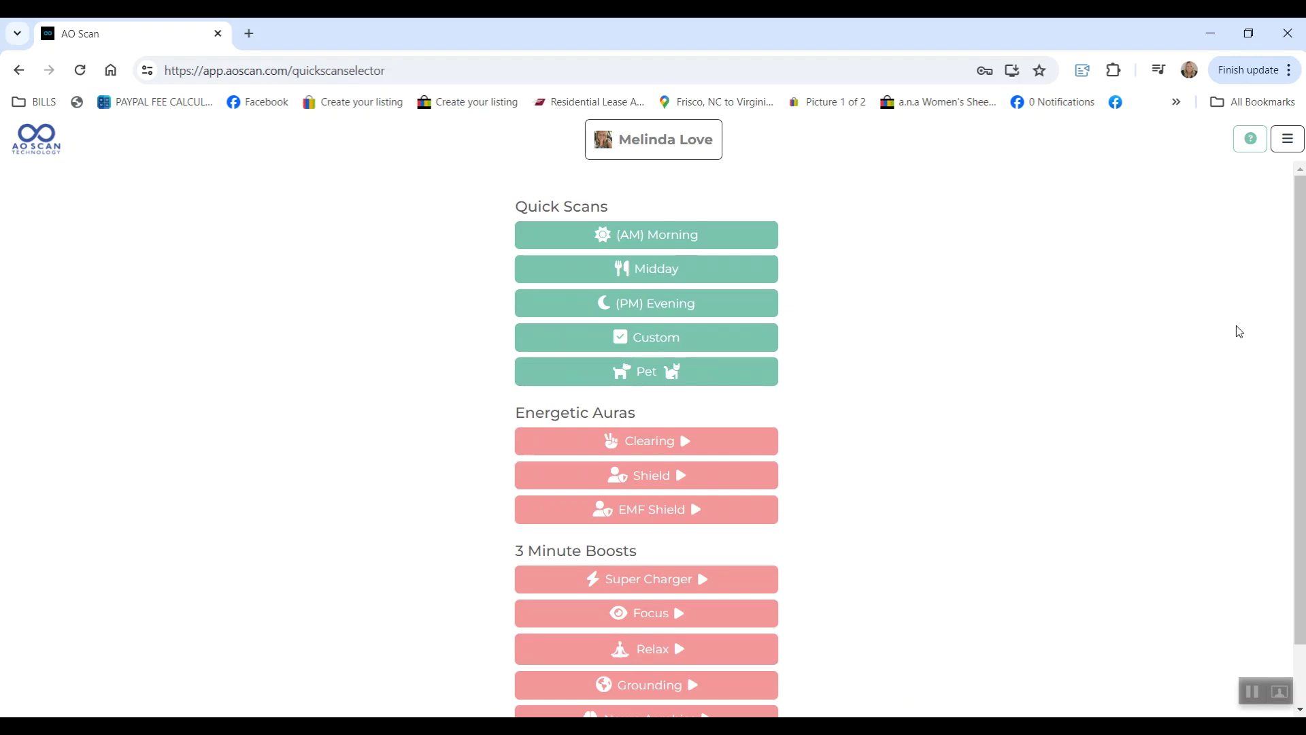
{"action": "scroll", "coordinate": [674, 636], "scroll_direction": "down", "scroll_amount": 1}
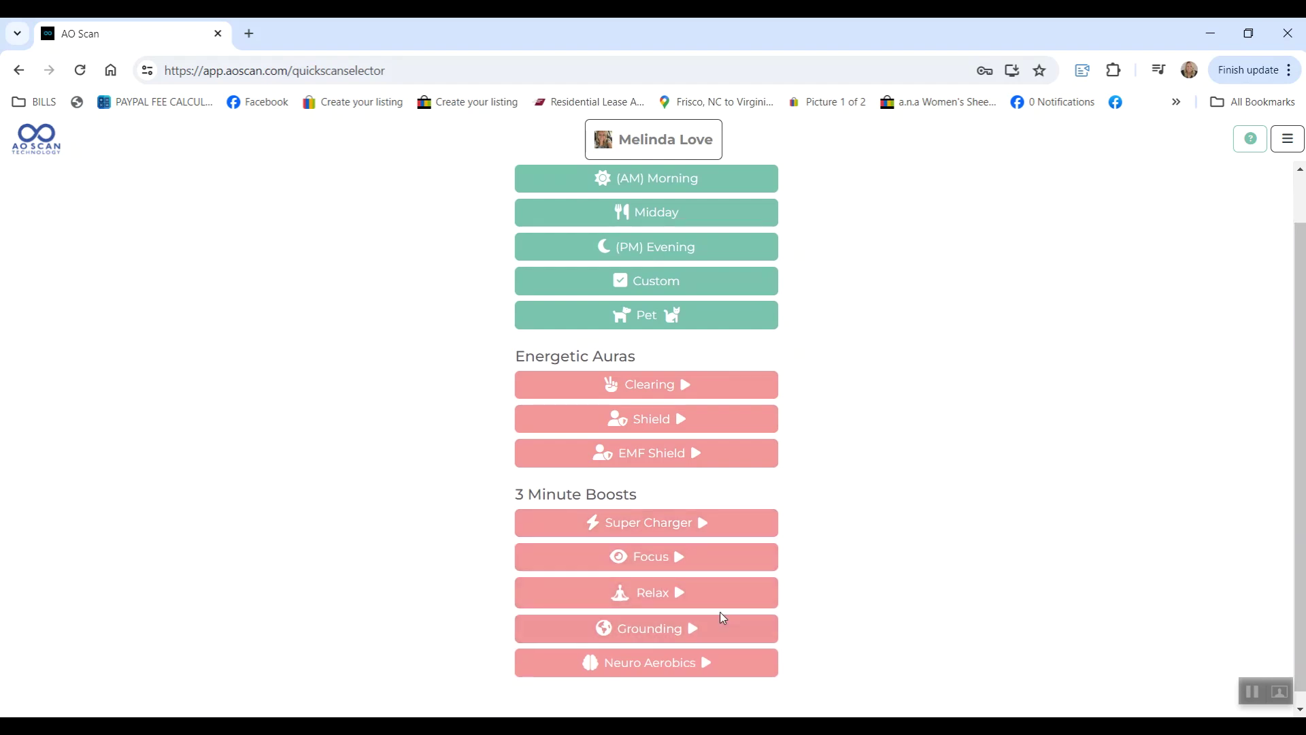
{"action": "scroll", "coordinate": [1260, 452], "scroll_direction": "up", "scroll_amount": 2}
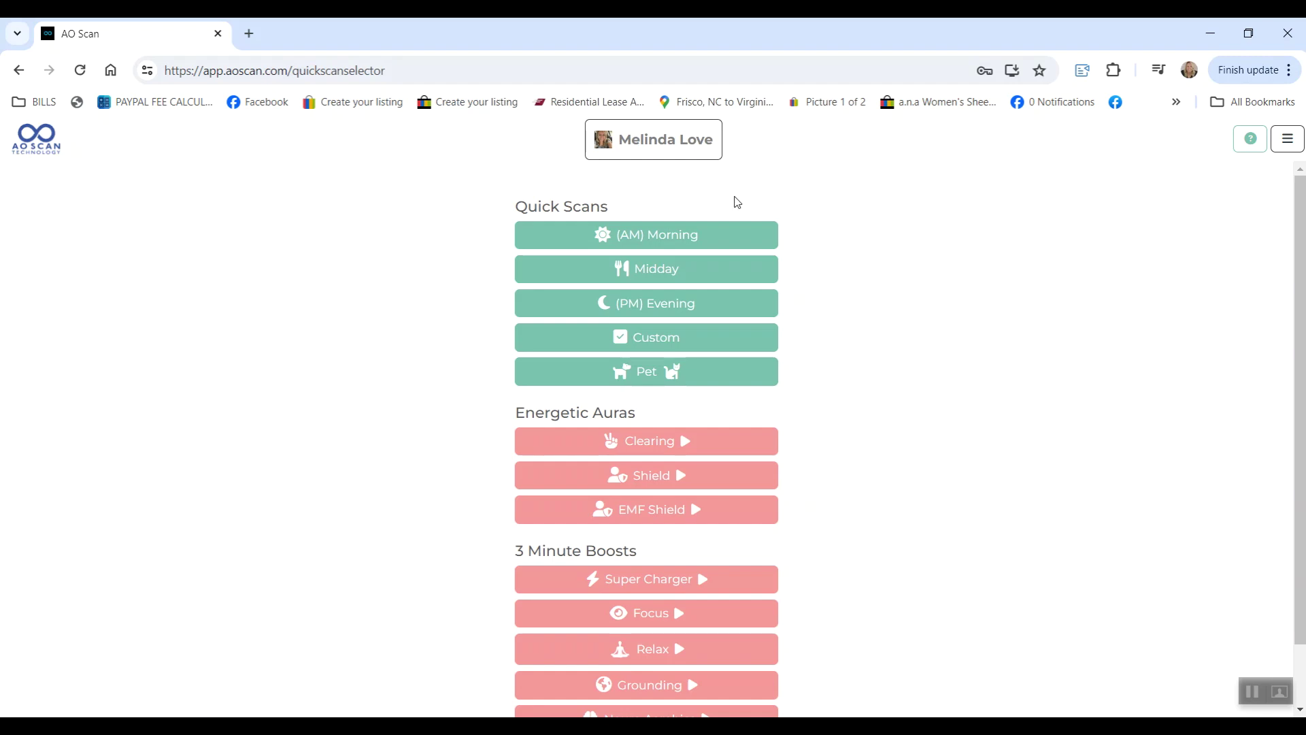
Start a new entry in the client's Supplements/Therapies, assign it to the Midday category, scan it, and leave without saving
{"action": "left_click", "coordinate": [647, 148]}
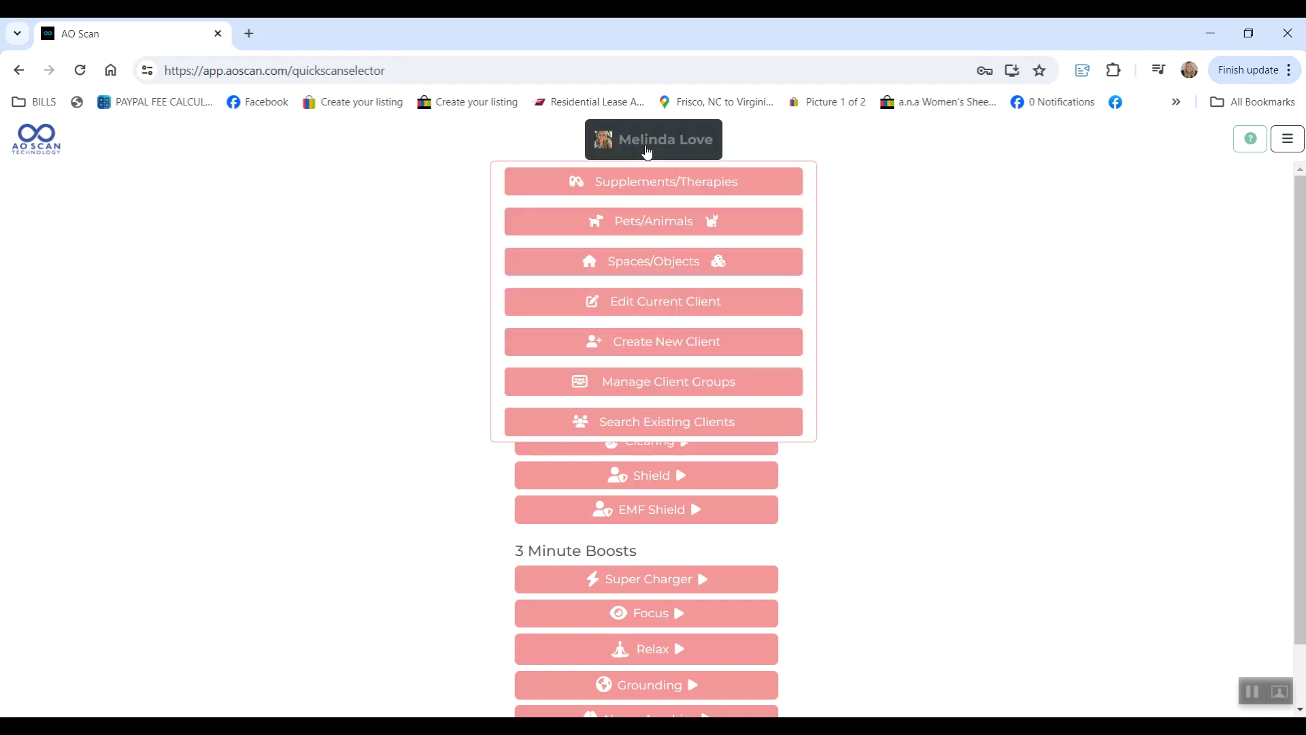
{"action": "left_click", "coordinate": [667, 181]}
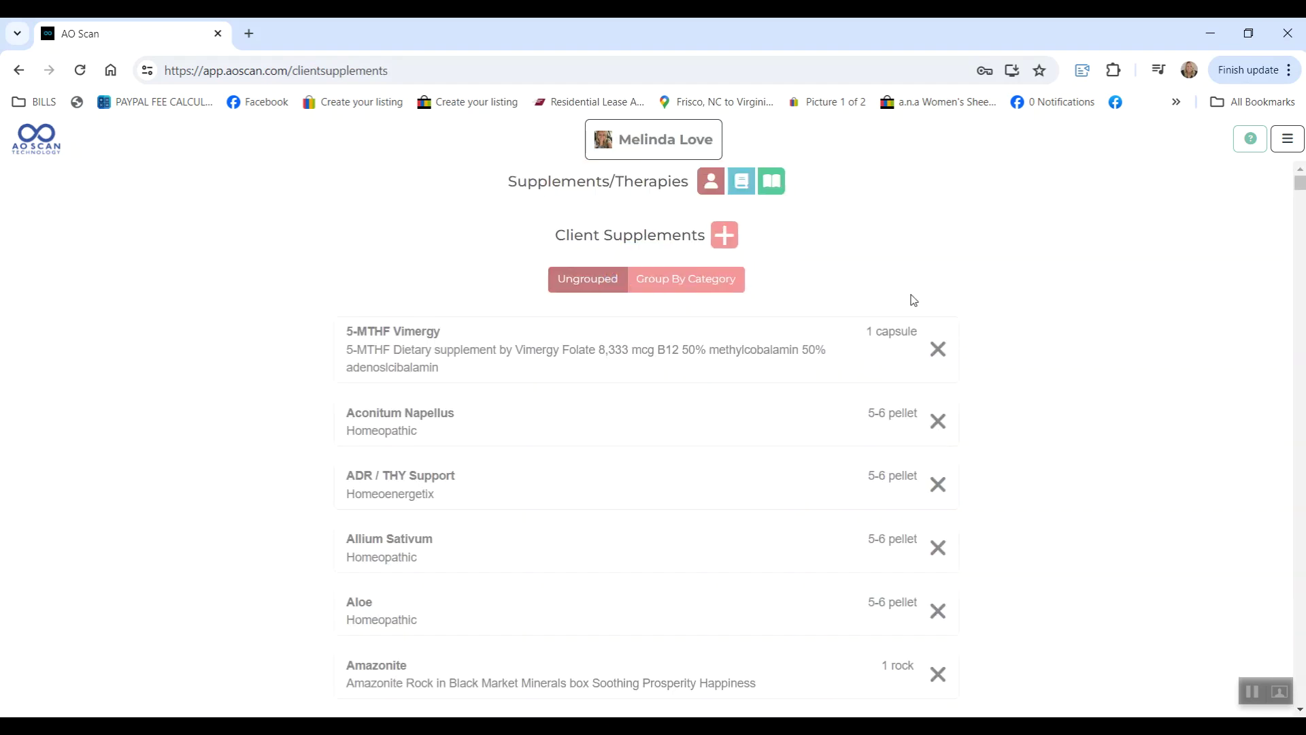
{"action": "left_click", "coordinate": [727, 239]}
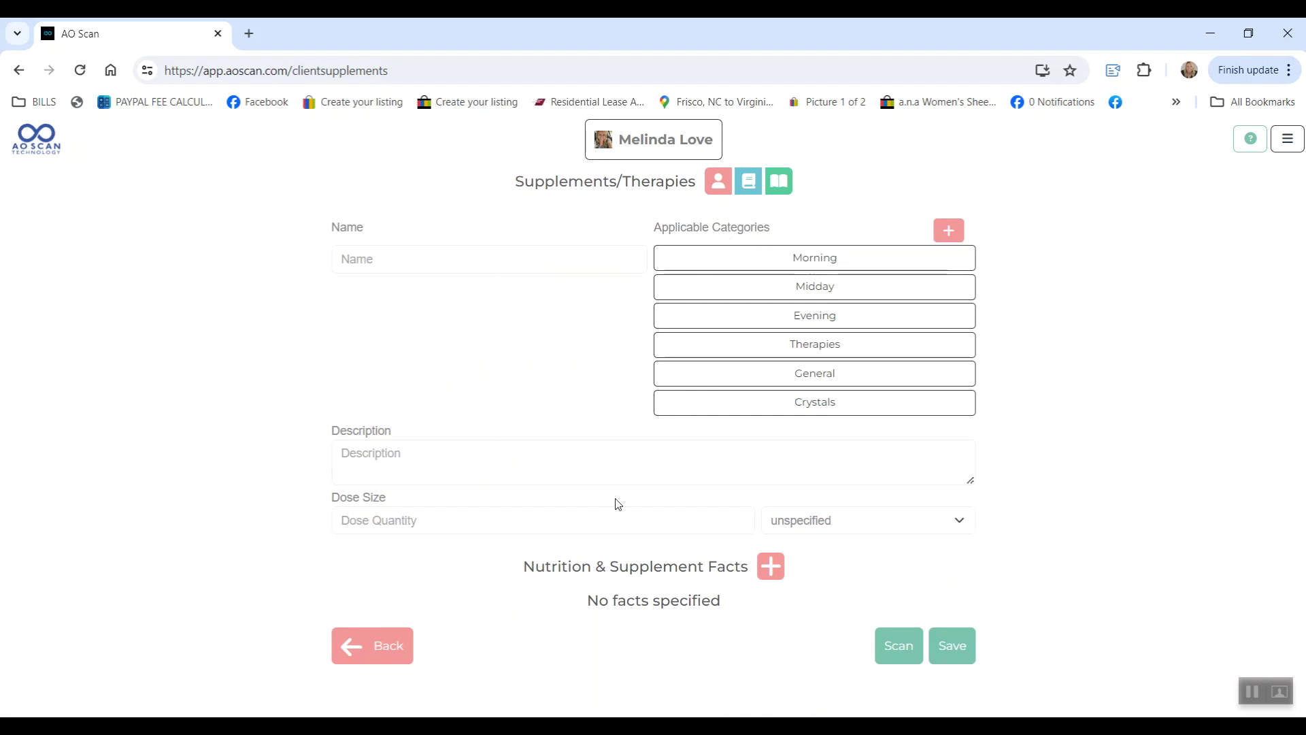
{"action": "left_click", "coordinate": [865, 318]}
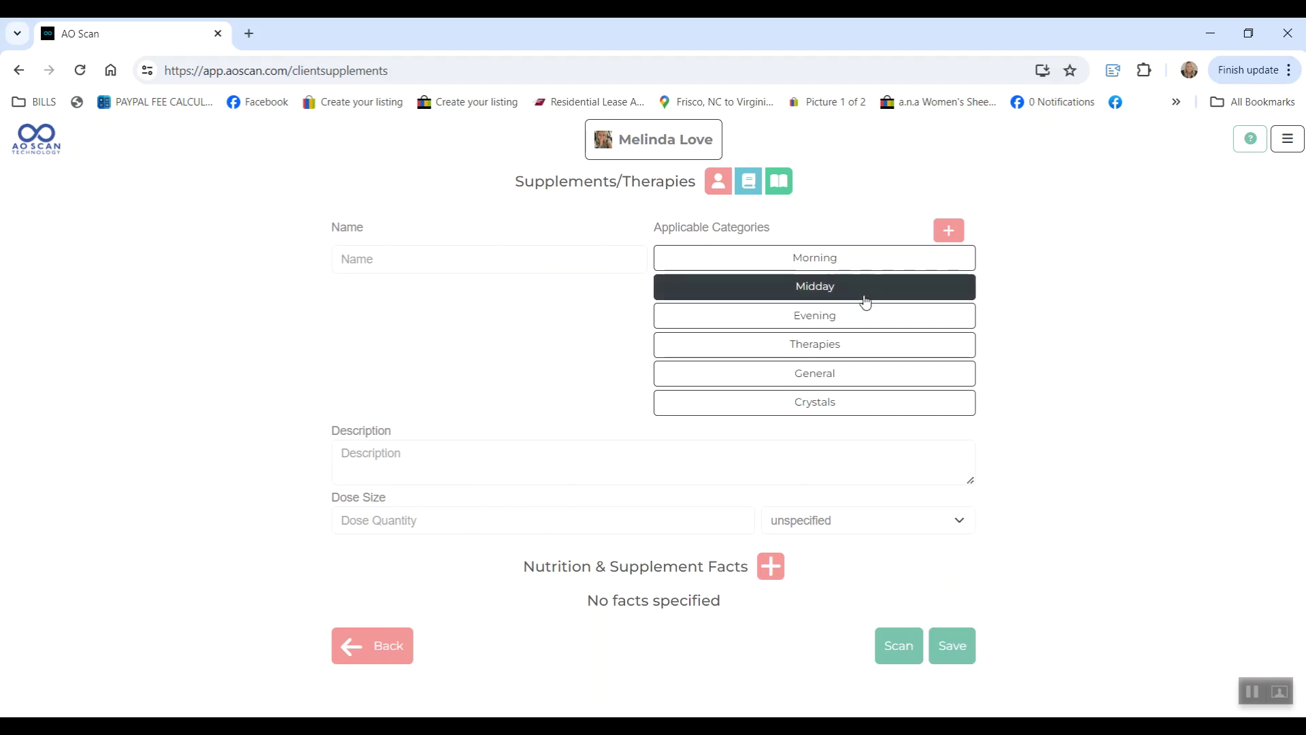
{"action": "left_click", "coordinate": [865, 300]}
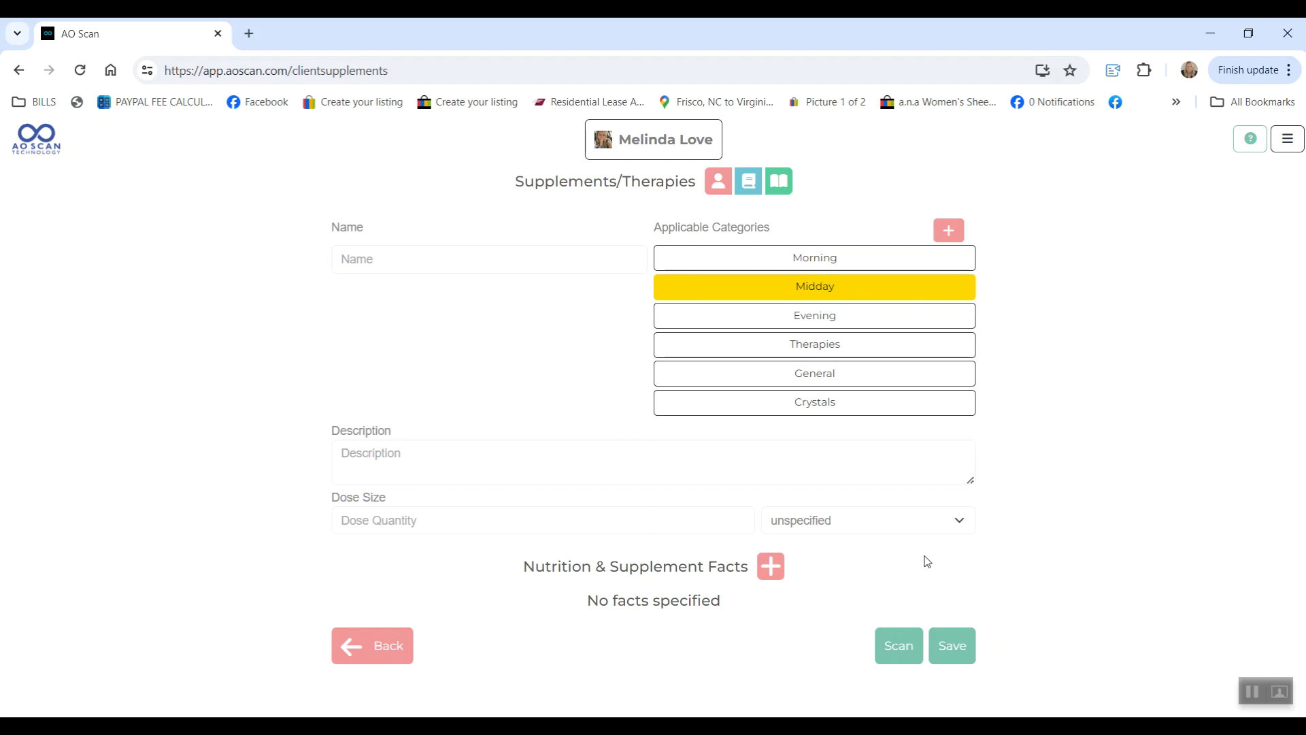
{"action": "left_click", "coordinate": [894, 651]}
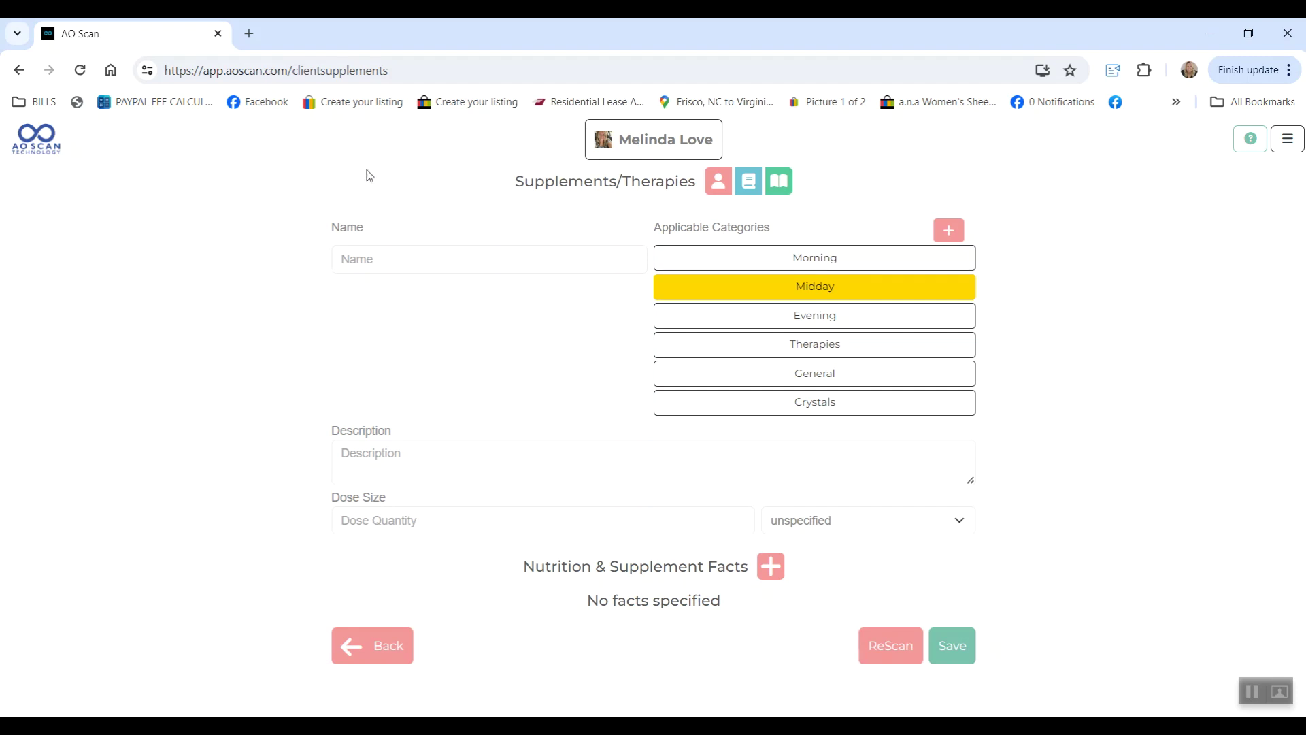
{"action": "left_click", "coordinate": [17, 153]}
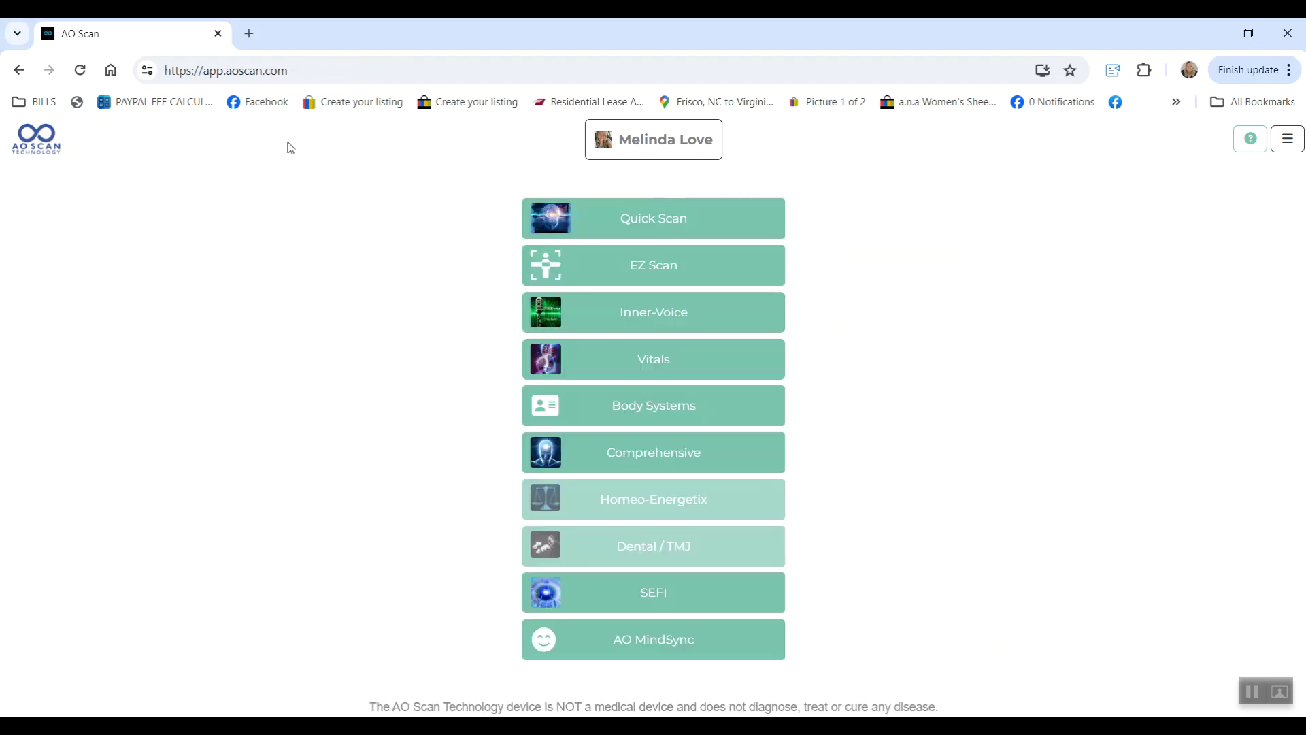
Run a Midday Quick Scan using the Midday supplement category
{"action": "left_click", "coordinate": [678, 219]}
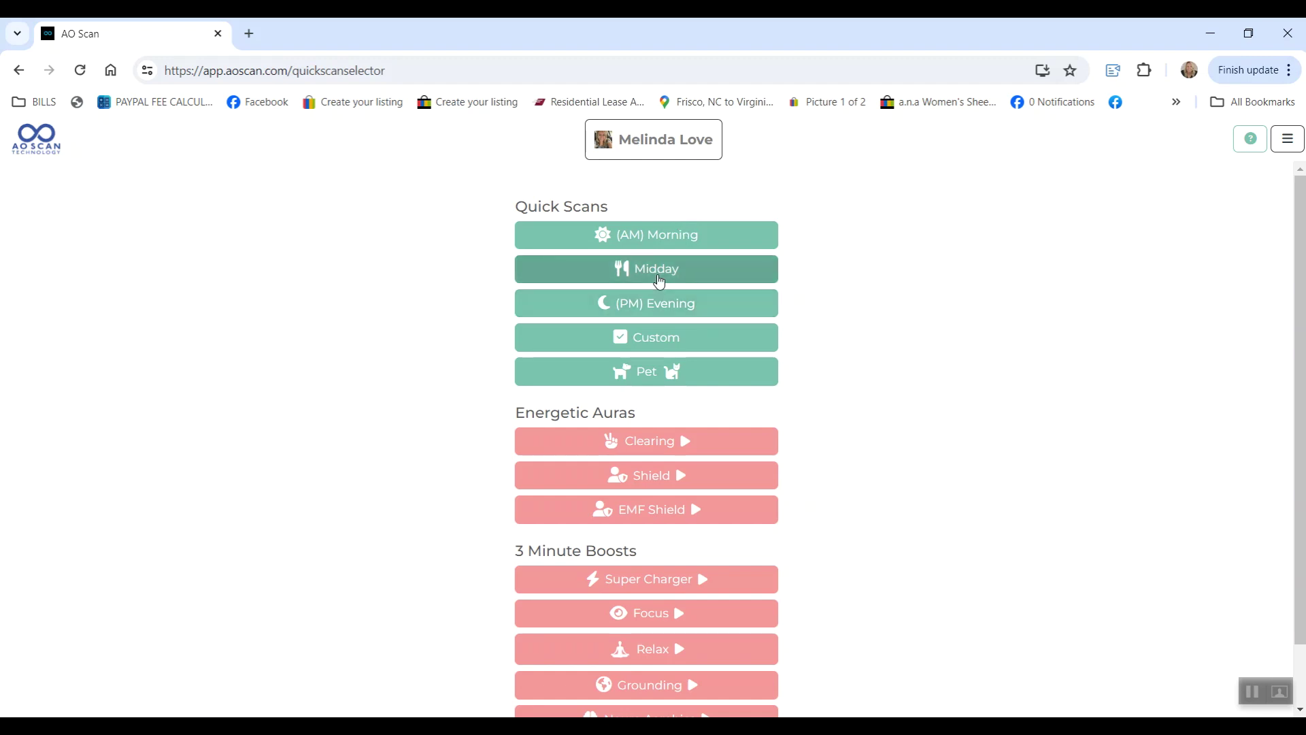
{"action": "left_click", "coordinate": [657, 271]}
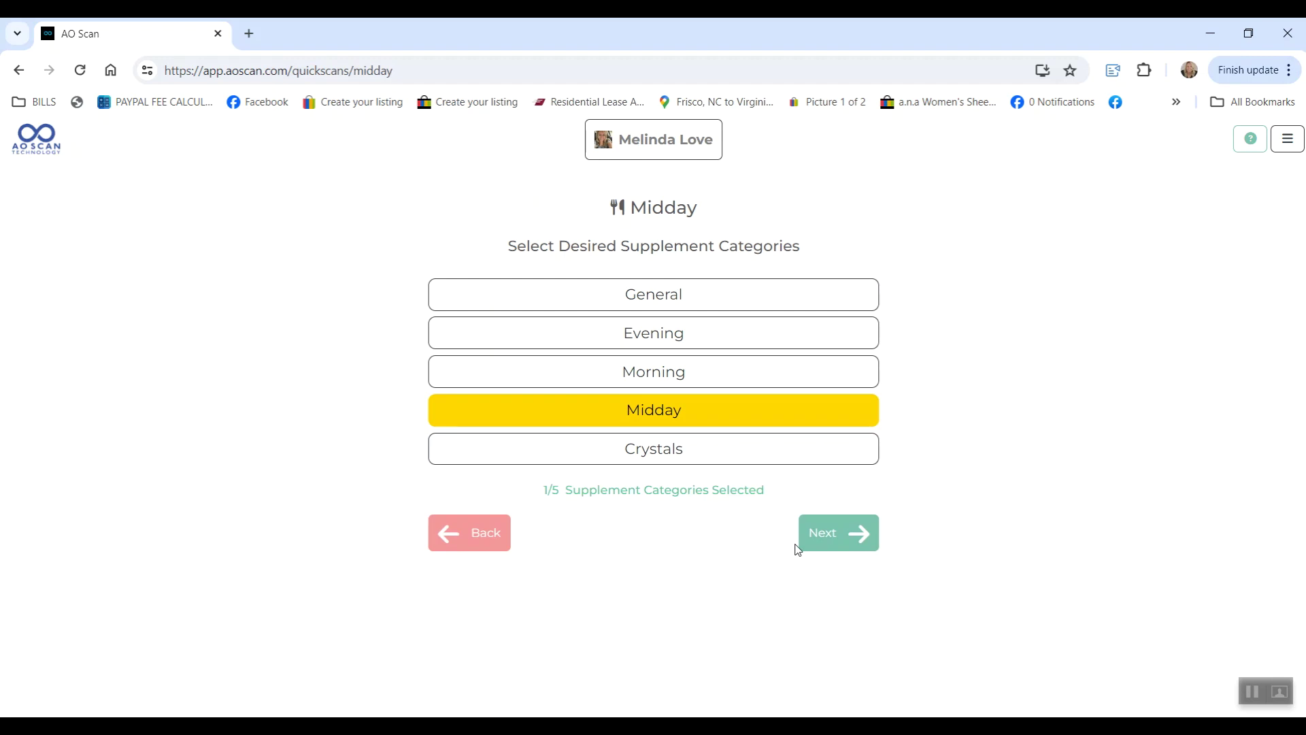
{"action": "left_click", "coordinate": [829, 541]}
{"action": "left_click", "coordinate": [728, 326]}
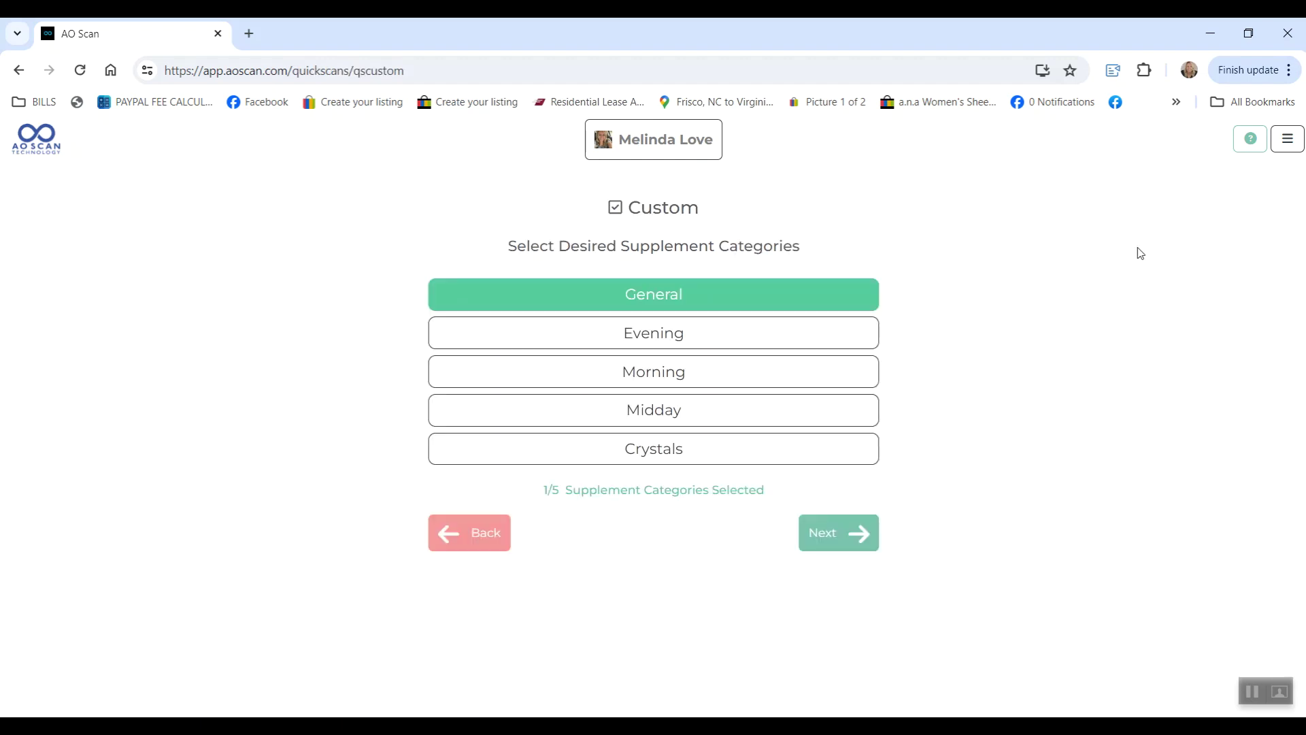
Run the Custom Quick Scan for the General category, and use Erase and then Imprint for Spongia Tosta in its results
{"action": "left_click", "coordinate": [825, 535]}
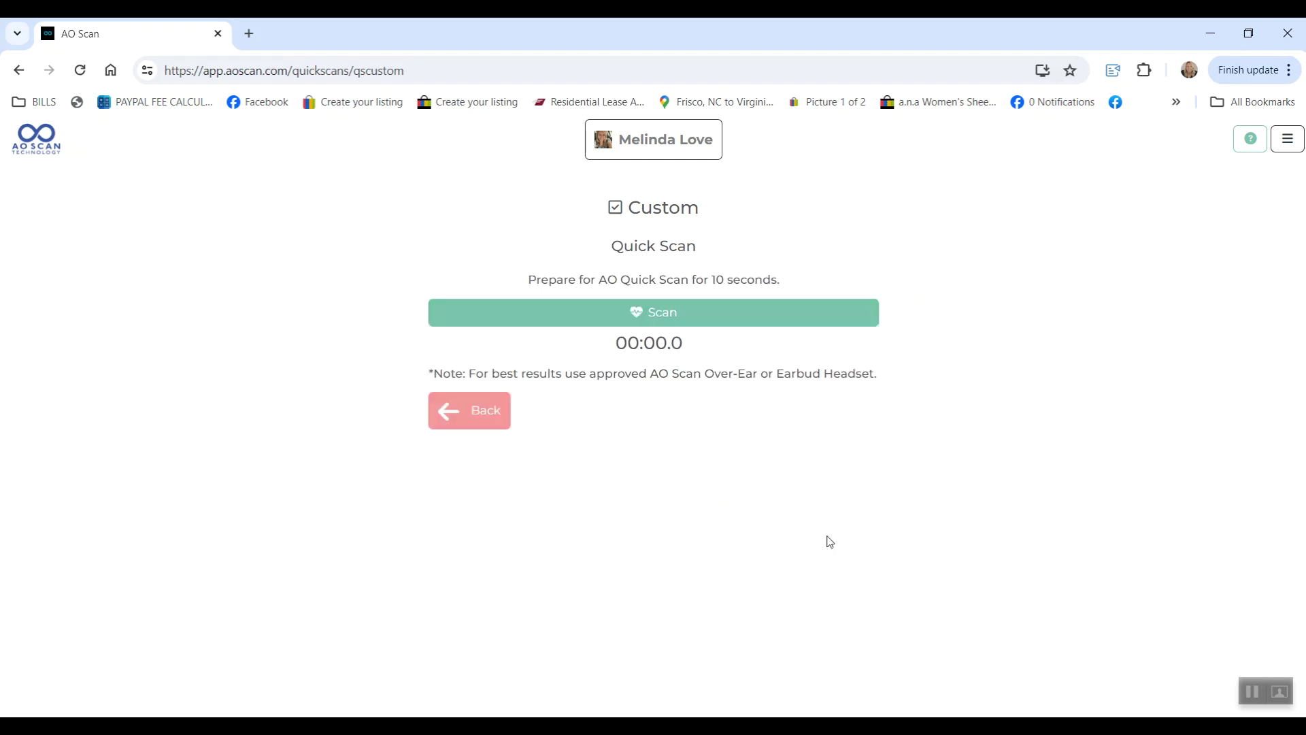
{"action": "left_click", "coordinate": [693, 325]}
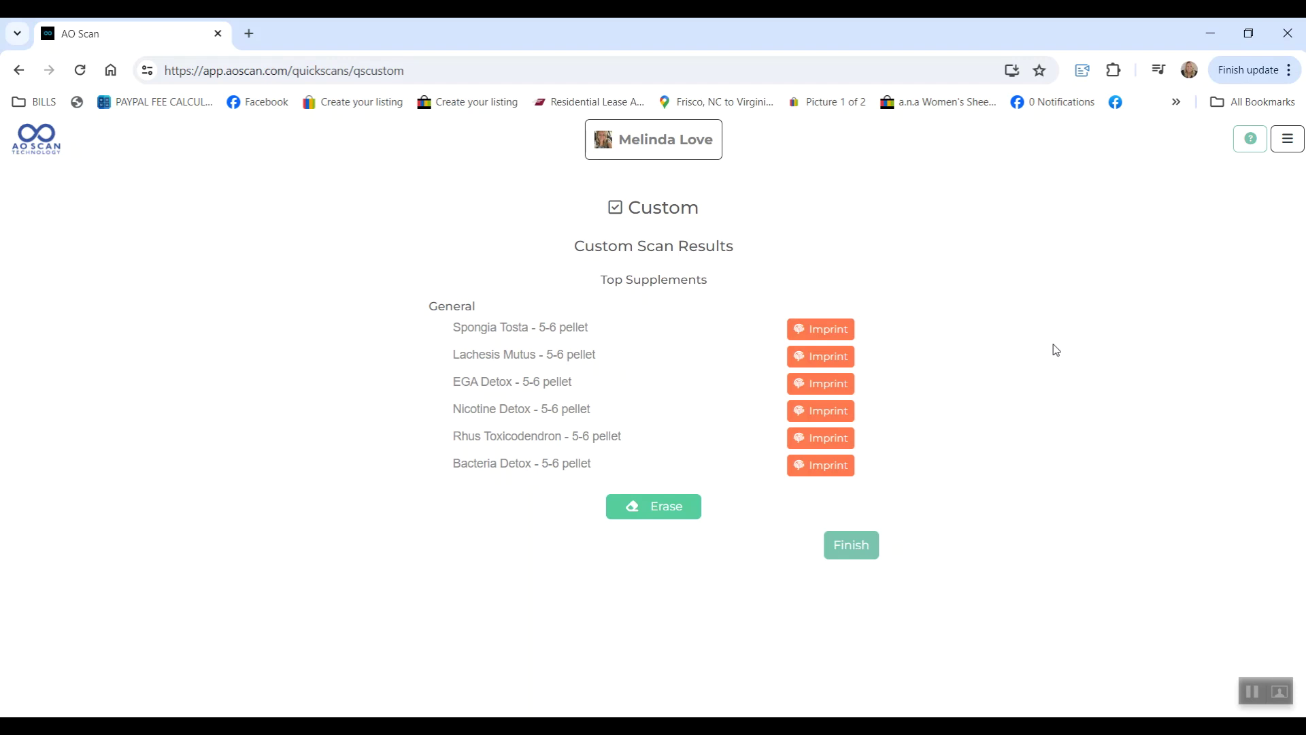
{"action": "left_click", "coordinate": [682, 519]}
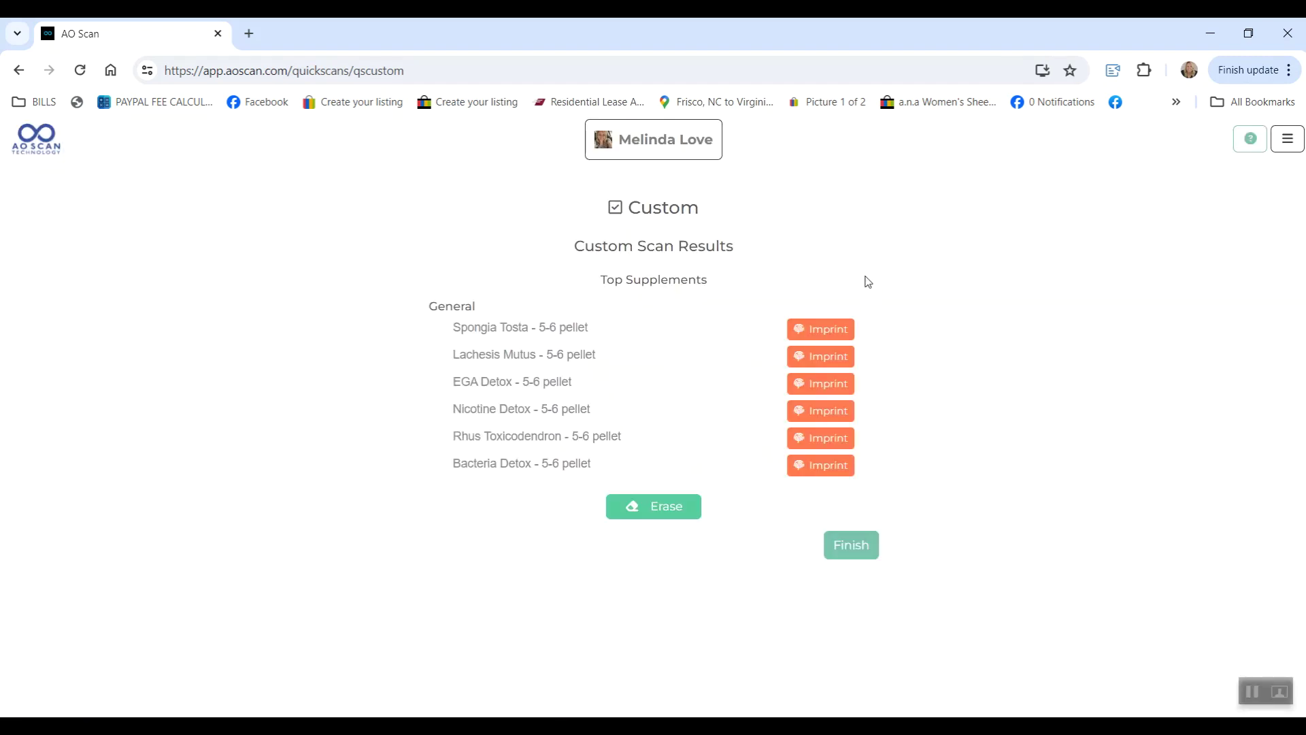
{"action": "left_click", "coordinate": [842, 336]}
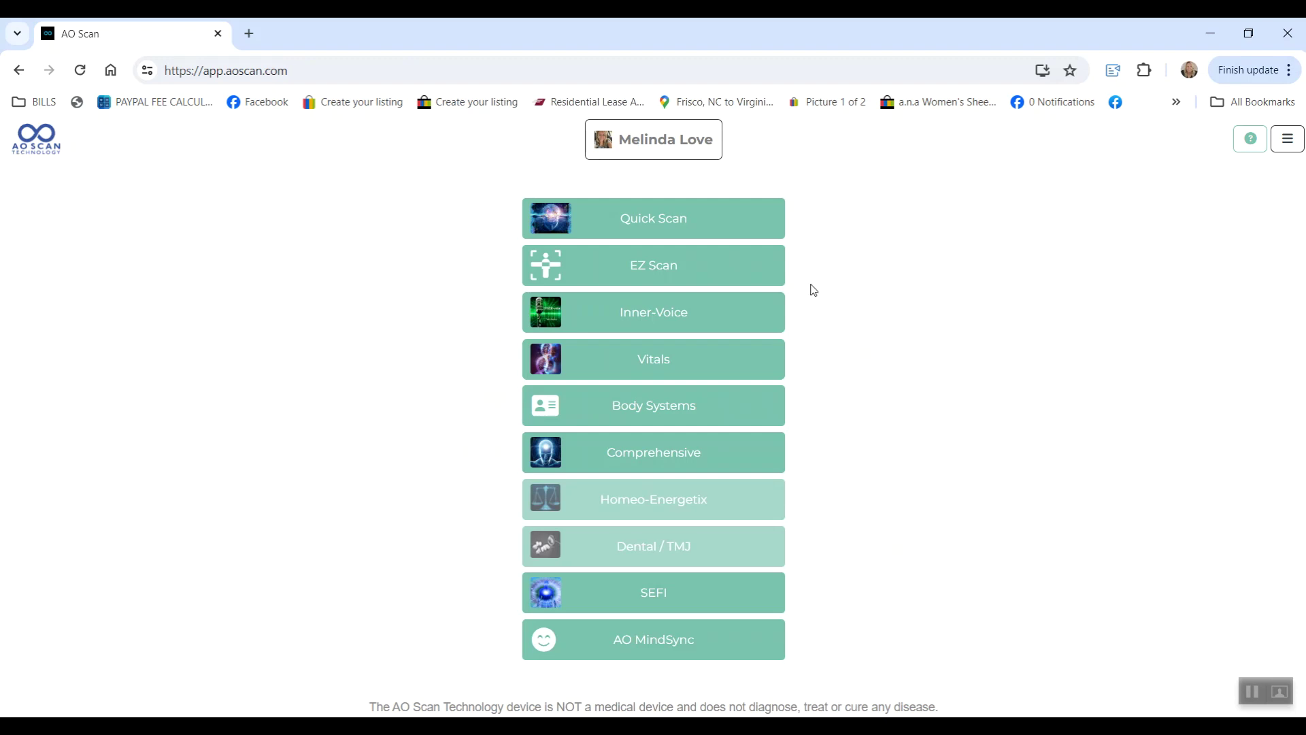
Open EZ Scan with Morning supplements and display its Classic Reports
{"action": "left_click", "coordinate": [684, 274]}
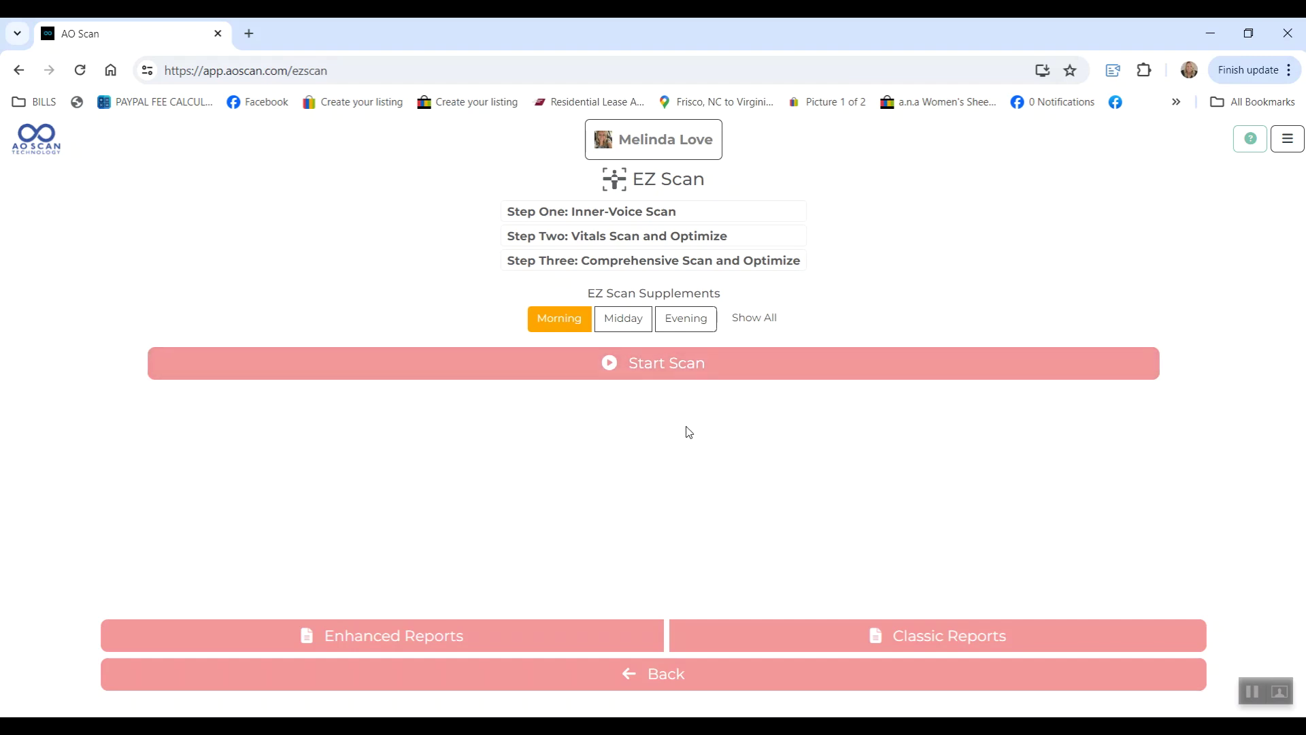
{"action": "left_click", "coordinate": [688, 368]}
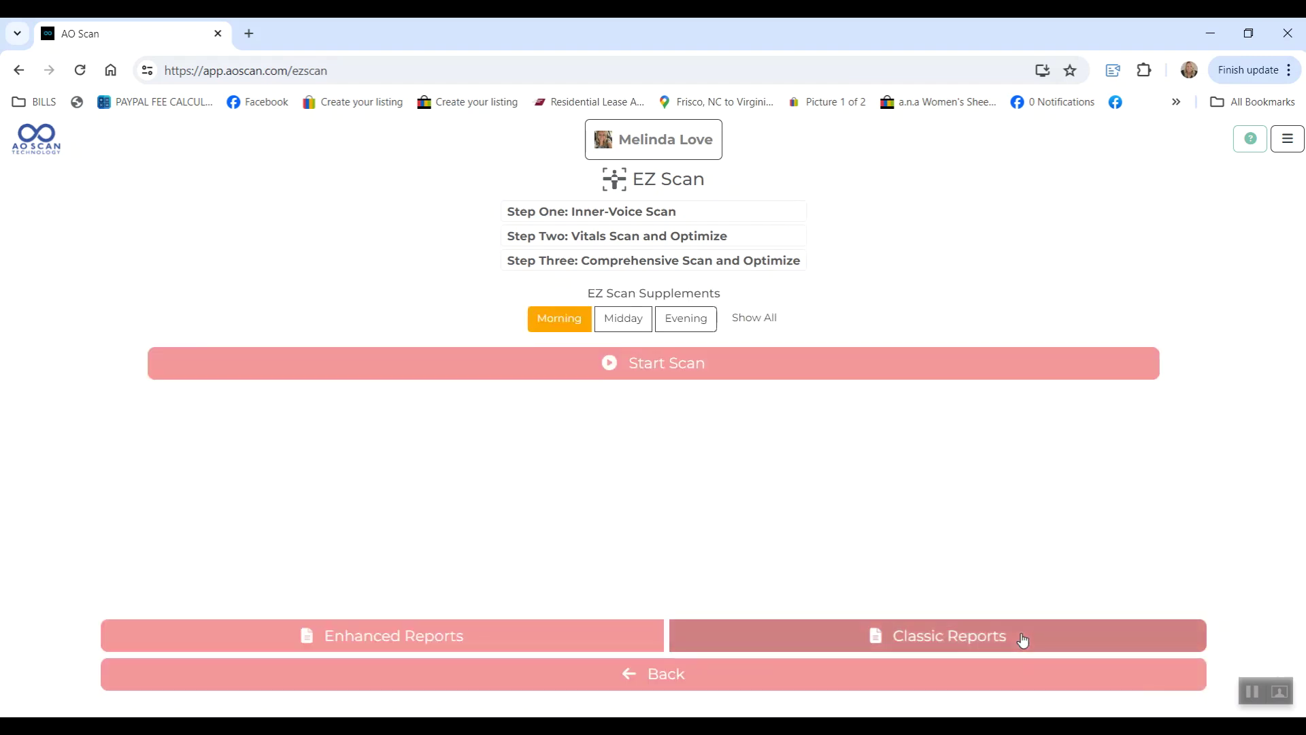
{"action": "left_click", "coordinate": [1018, 634]}
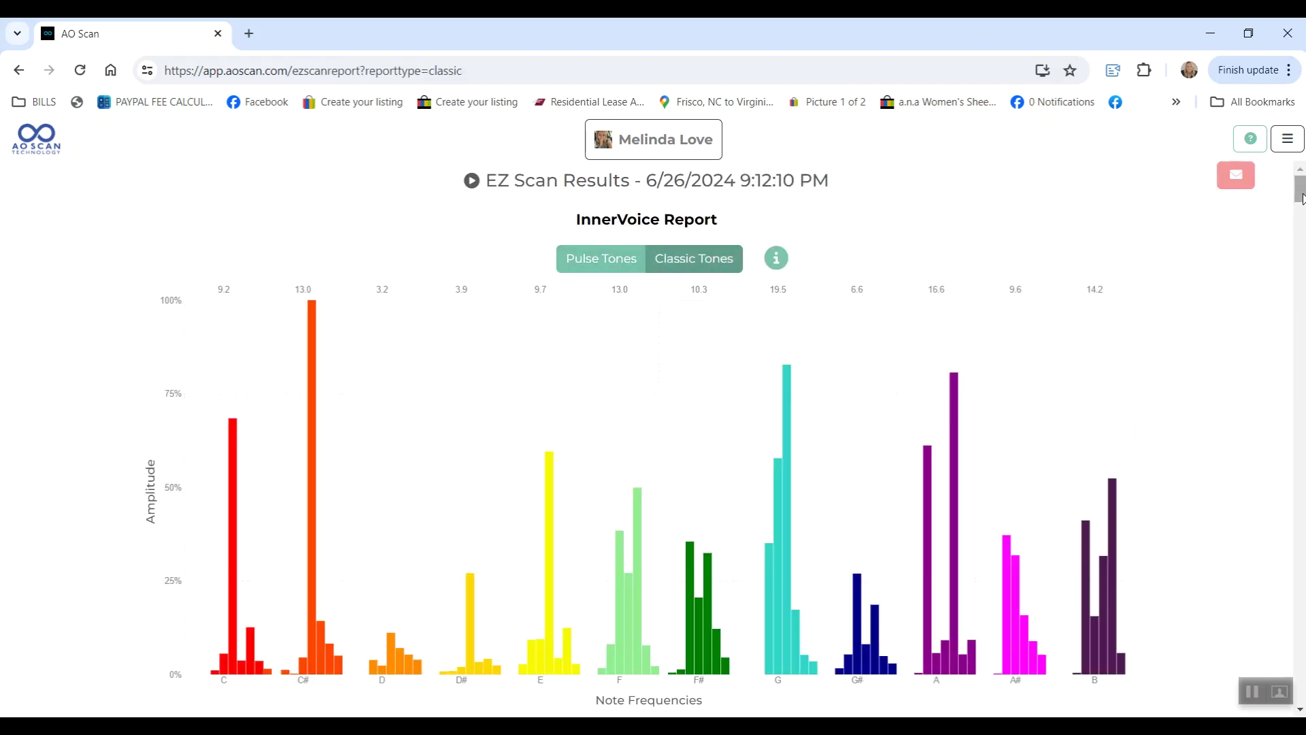
Examine the classic EZ Scan report from the InnerVoice chart and top supplements through the Vitals and organ sections, and return home
{"action": "scroll", "coordinate": [1119, 331], "scroll_direction": "down", "scroll_amount": 7}
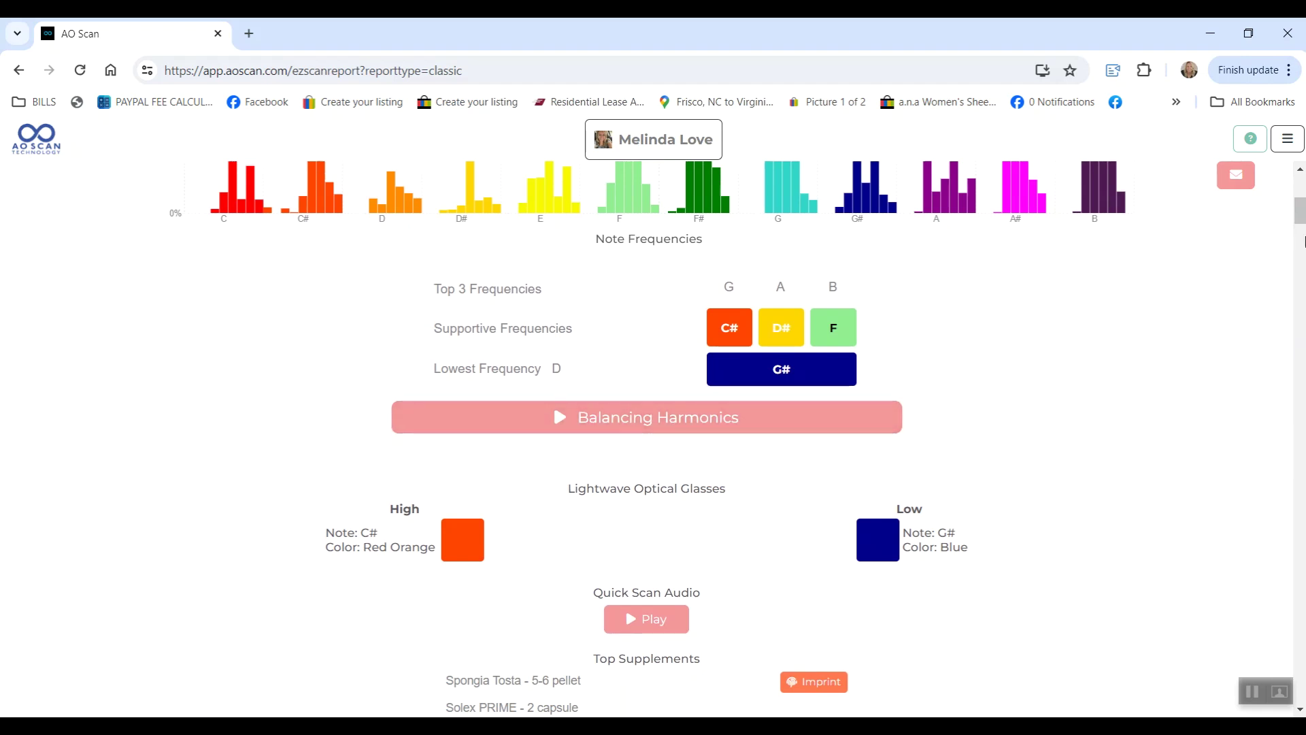
{"action": "scroll", "coordinate": [1300, 218], "scroll_direction": "down", "scroll_amount": 4}
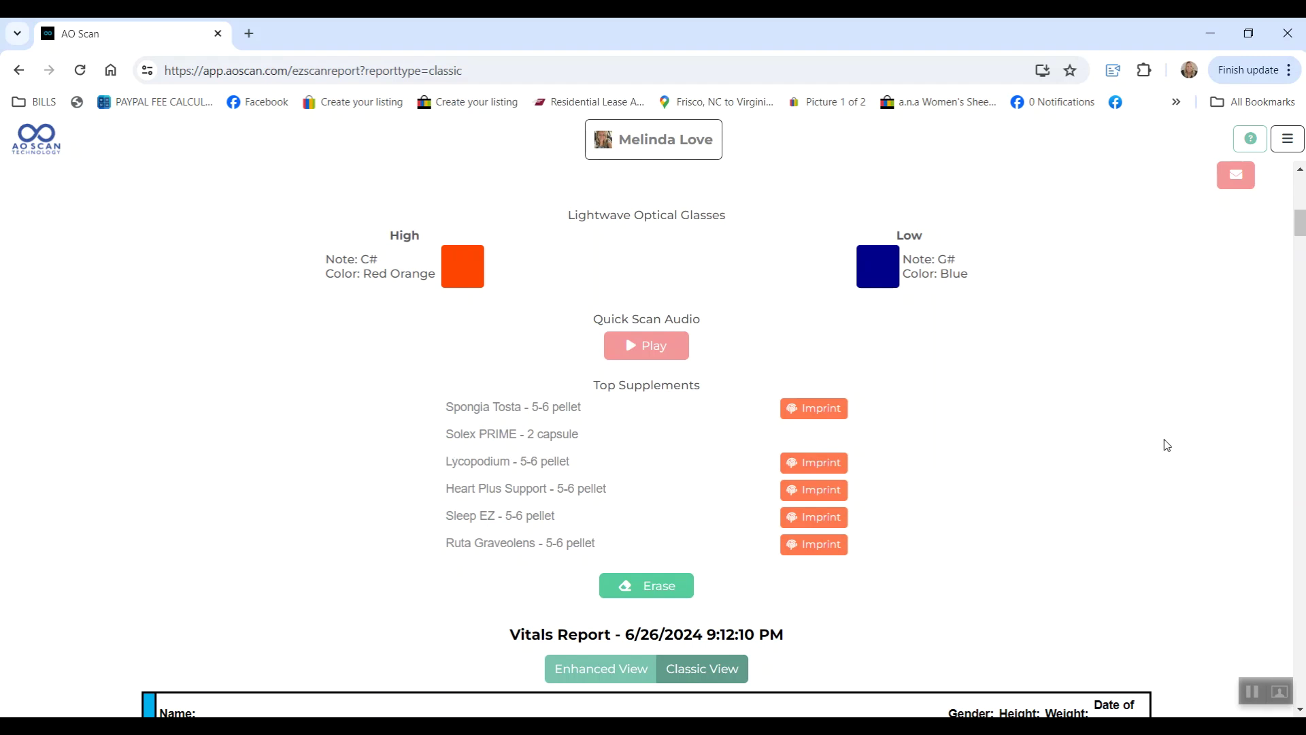
{"action": "left_click_drag", "start_coordinate": [1301, 229], "coordinate": [1301, 246]}
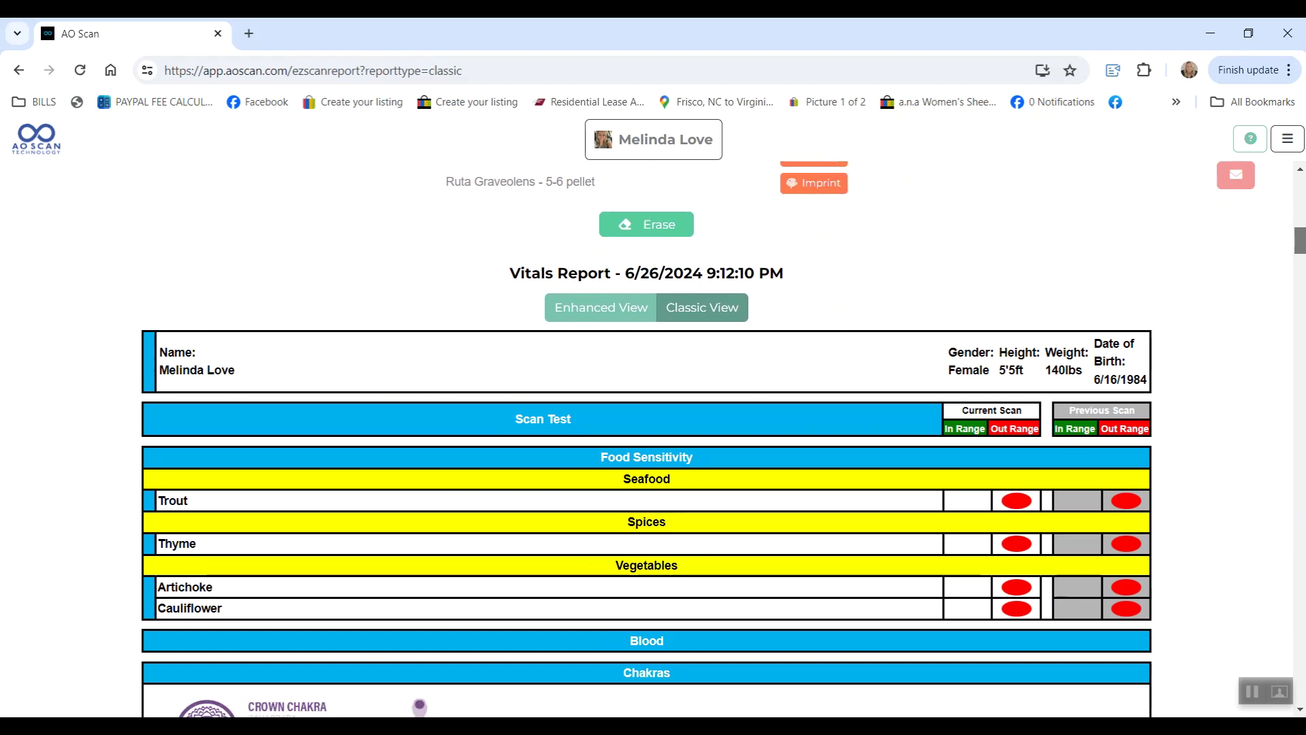
{"action": "left_click_drag", "start_coordinate": [1301, 246], "coordinate": [1301, 247]}
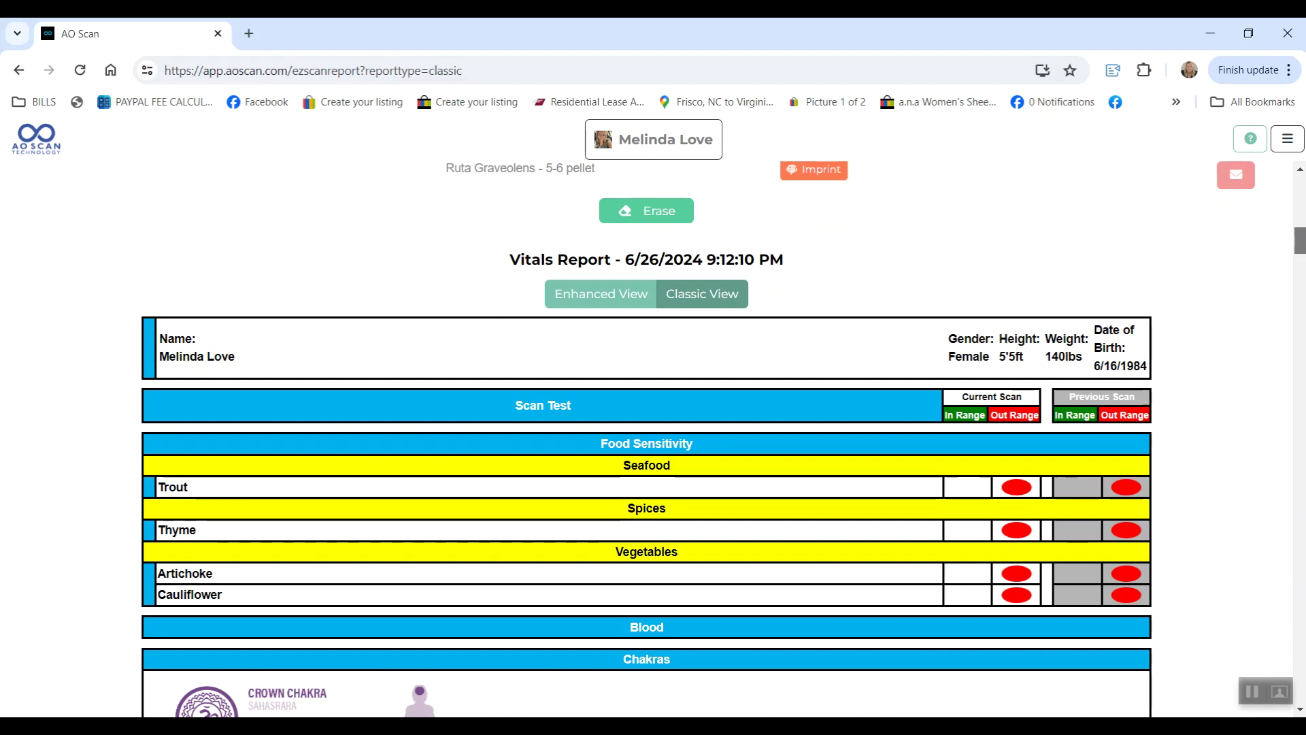
{"action": "left_click_drag", "start_coordinate": [1301, 247], "coordinate": [1299, 478]}
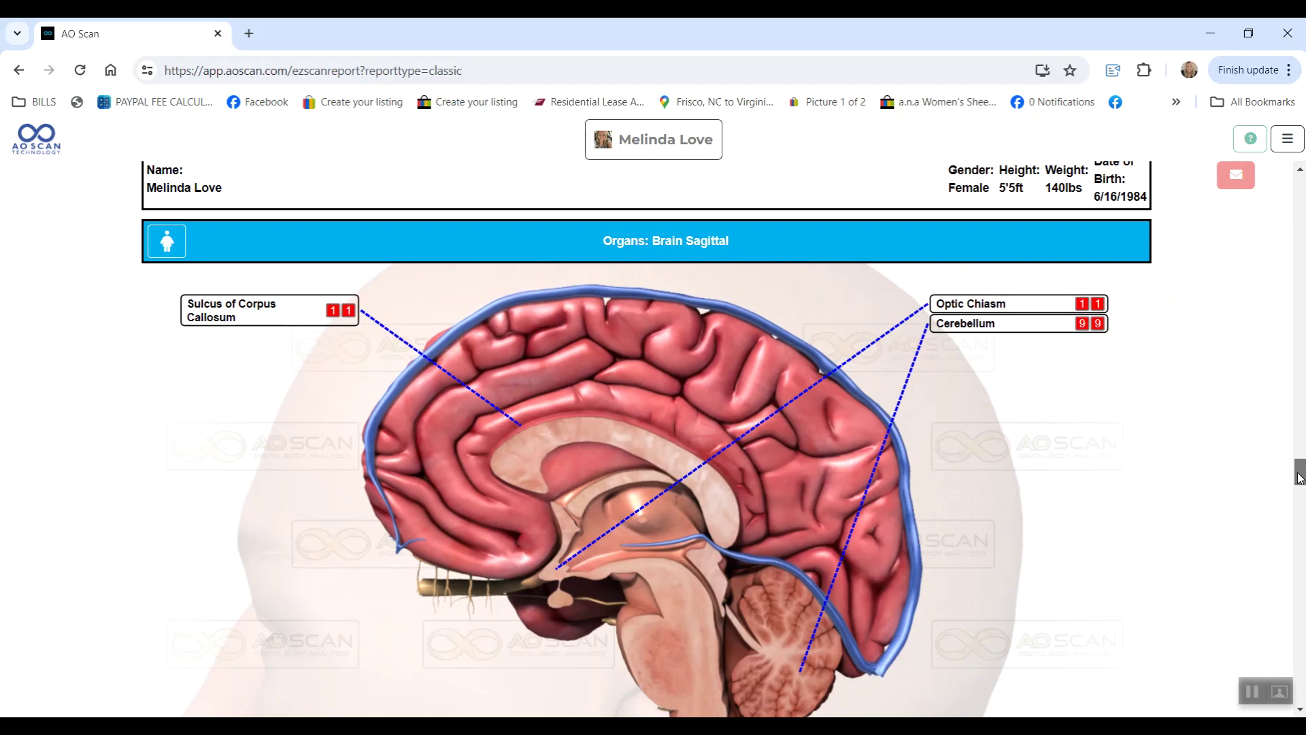
{"action": "left_click_drag", "start_coordinate": [1300, 477], "coordinate": [1301, 189]}
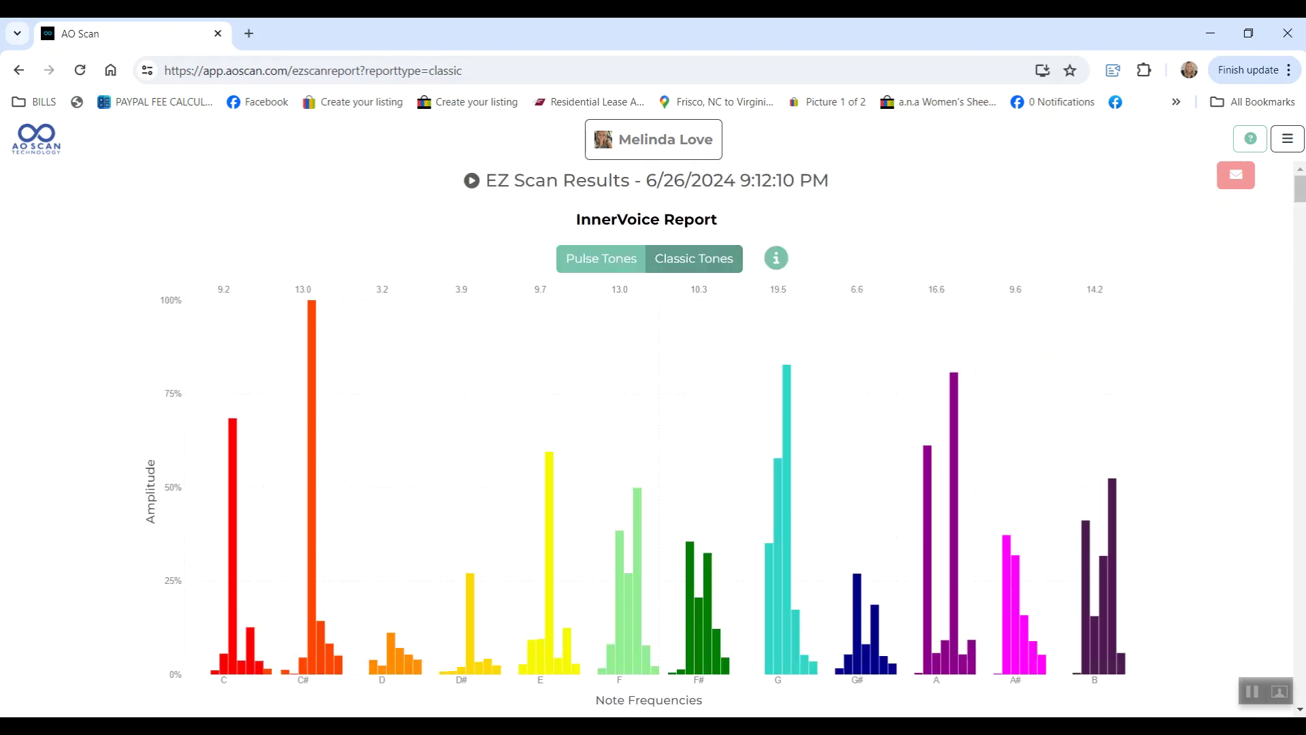
{"action": "left_click", "coordinate": [28, 152]}
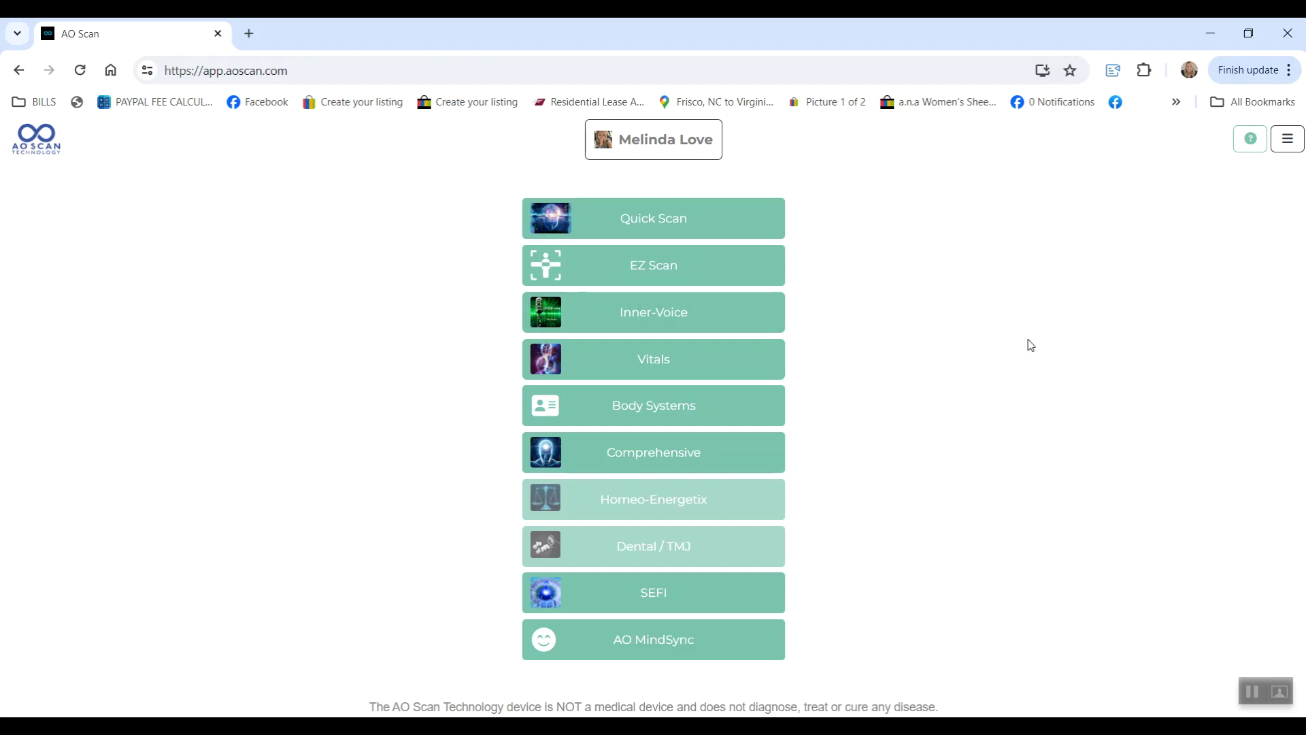